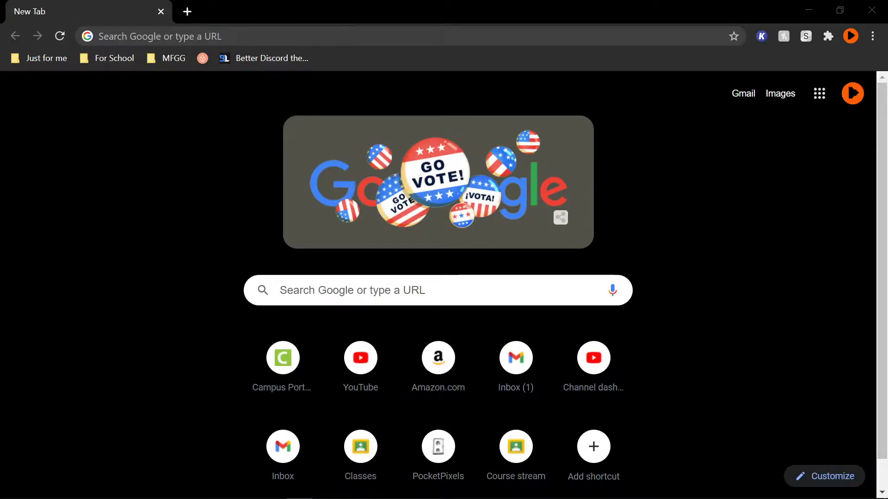
- Switch to Discord and view the Windows Settings page in the user settings
left_click(106, 36)
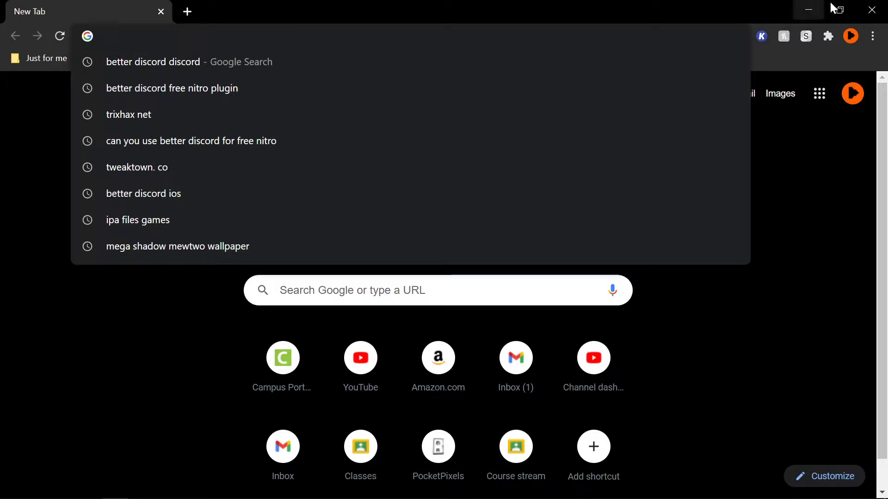
mouse_move(283, 483)
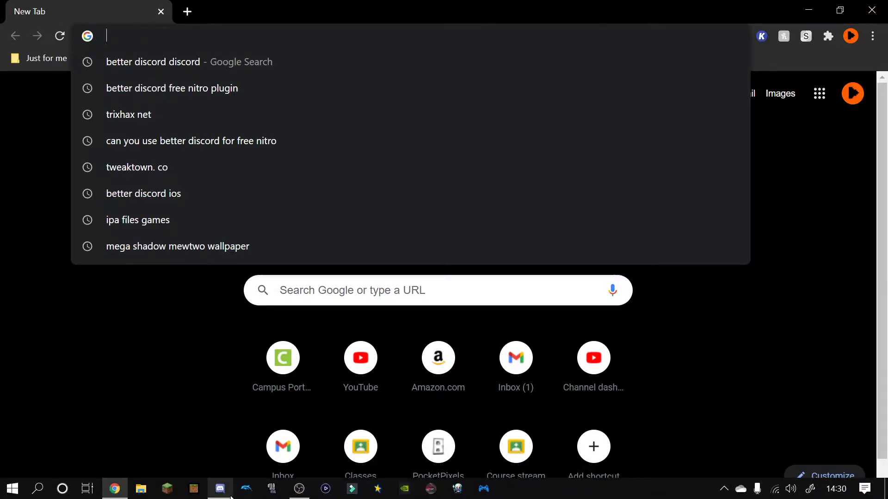
mouse_move(226, 491)
left_click(262, 392)
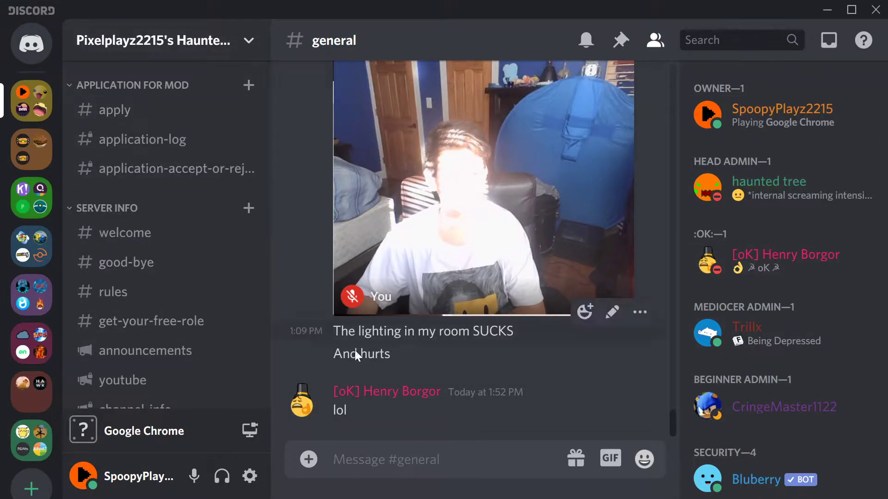
left_click(250, 477)
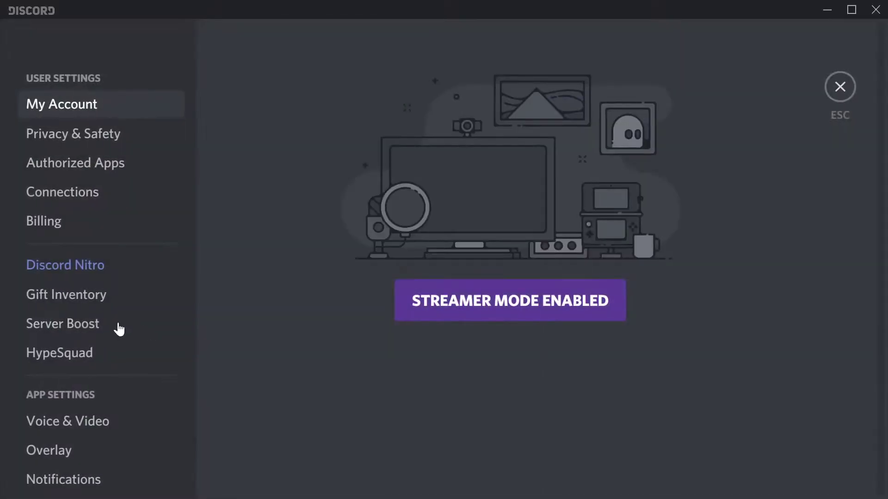
scroll(119, 329, "down", 9)
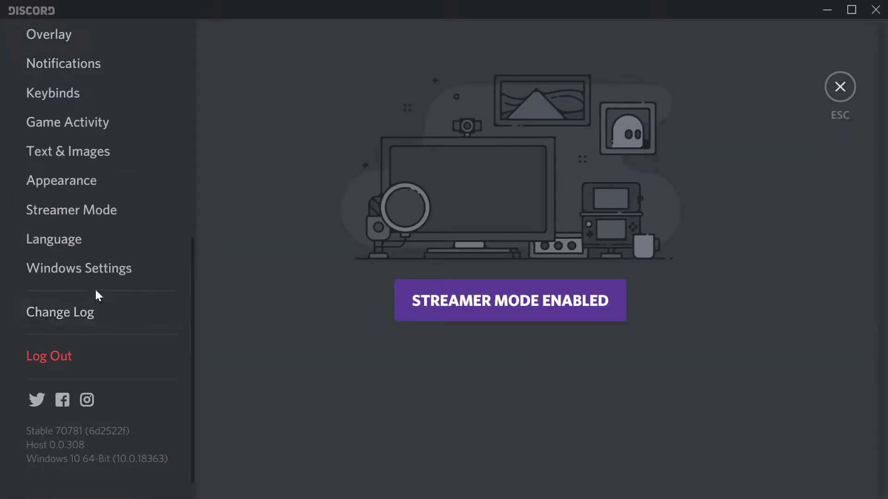
left_click(93, 275)
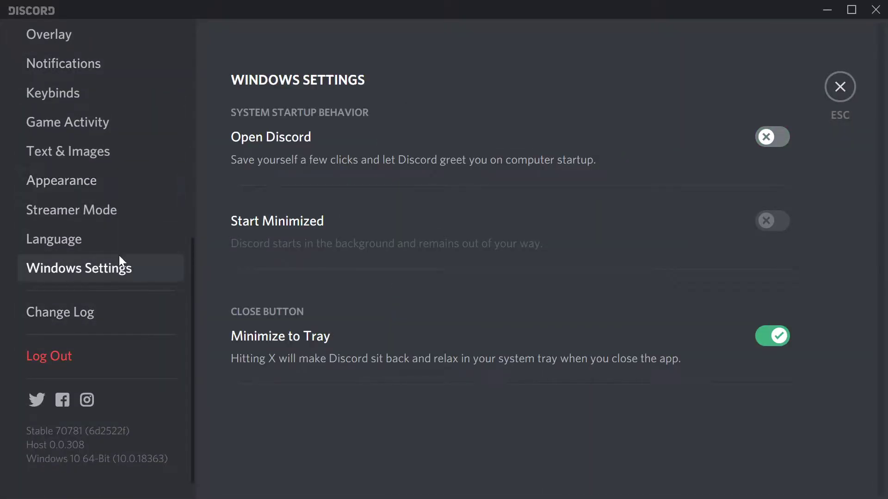
- View the Voice & Video and Appearance settings, then leave the settings and minimise Discord
scroll(119, 278, "up", 3)
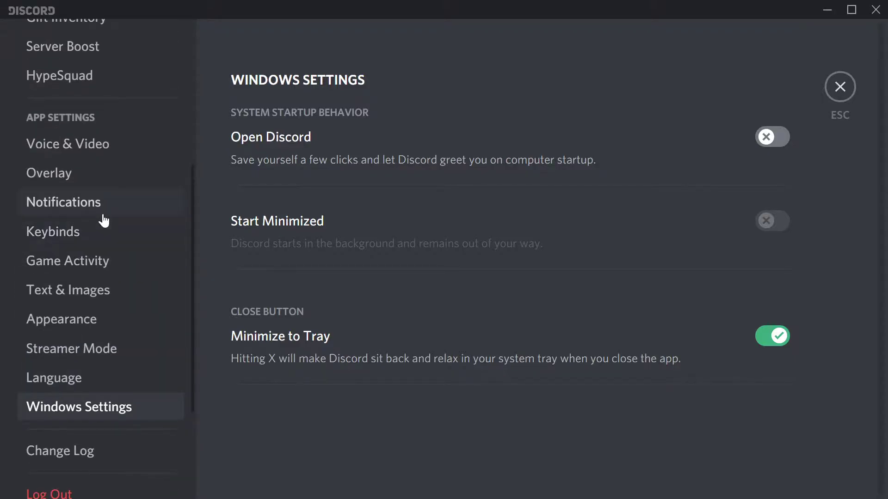
left_click(69, 150)
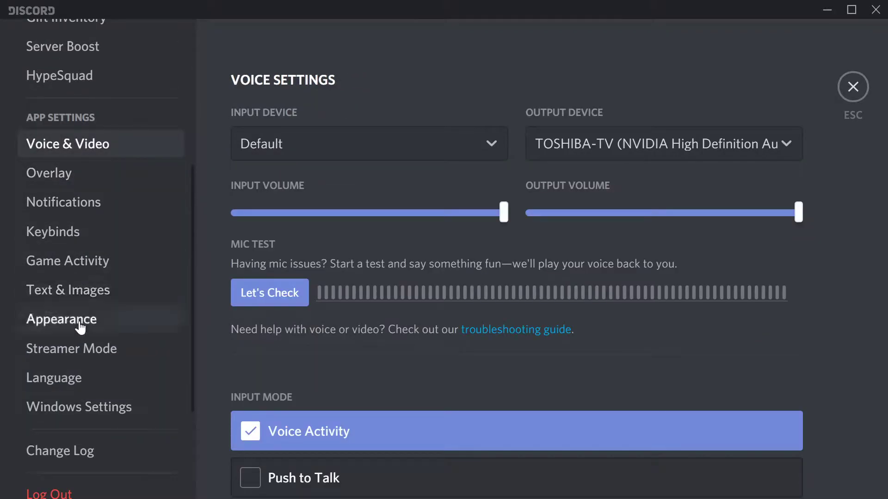
left_click(55, 322)
scroll(670, 160, "down", 2)
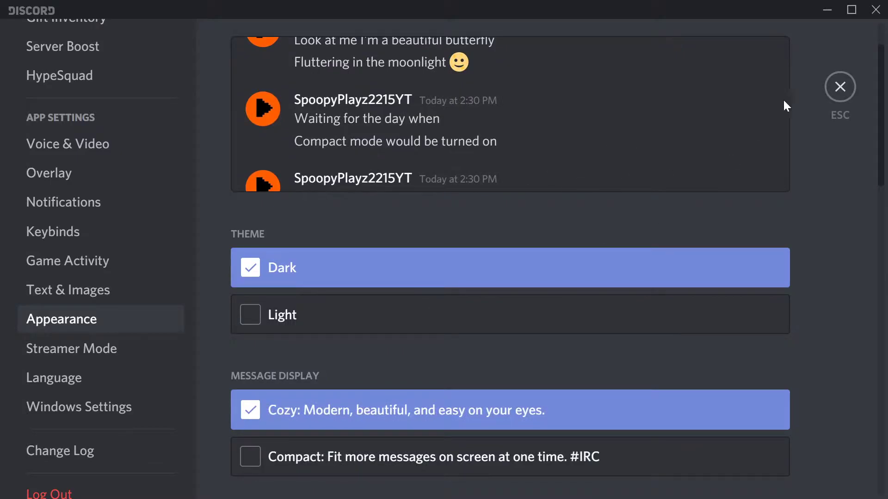
left_click(834, 82)
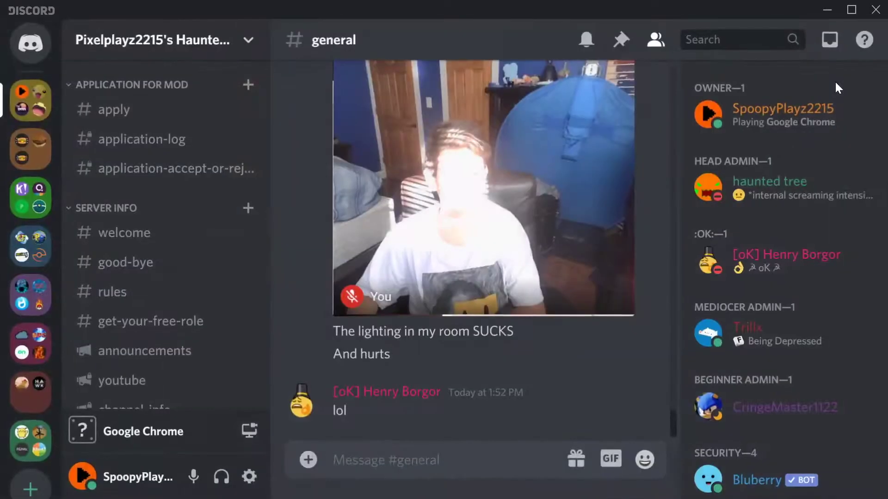
left_click(823, 12)
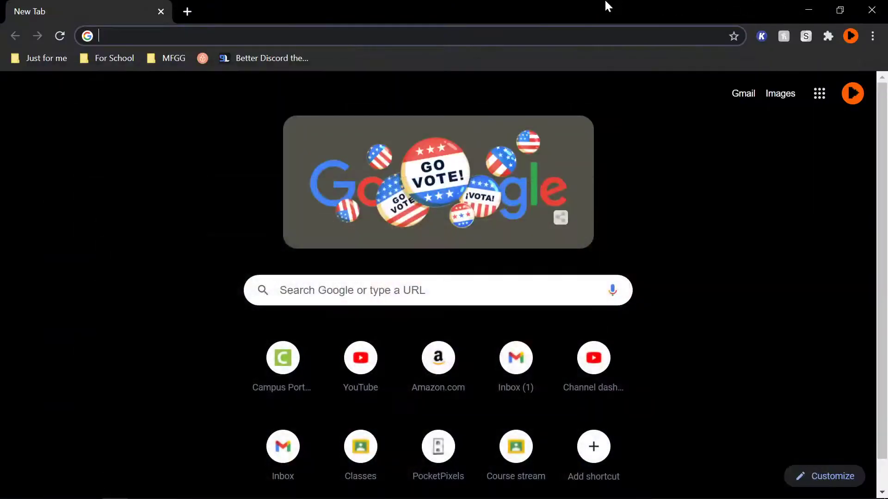
- Load the BetterDiscord home page in Chrome from the copied betterdiscord.net link
key("ctrl+l")
key("ctrl+v")
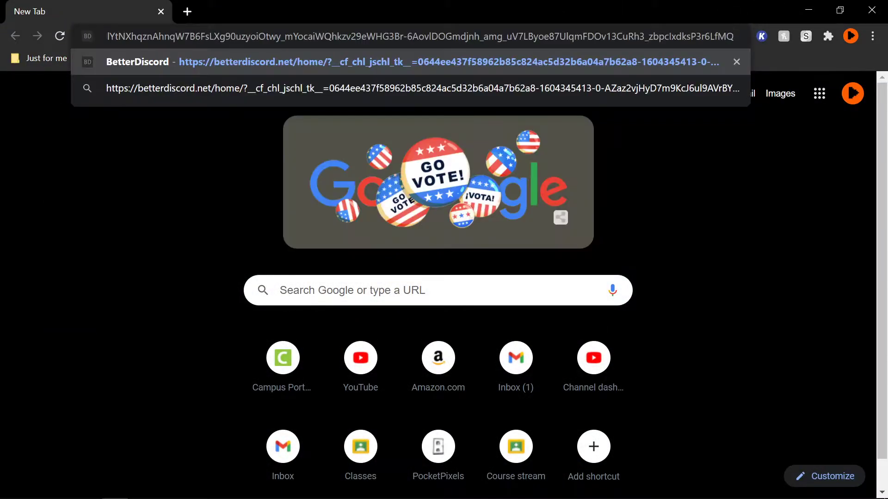
key("Return")
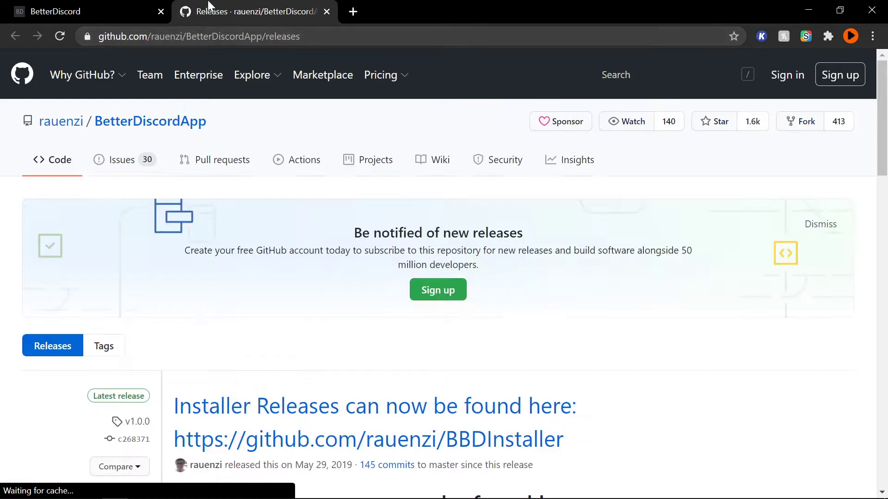
- Download BandagedBD_Windows.exe from the assets of the latest release on the BetterDiscordApp GitHub releases page
left_click(139, 9)
left_click(250, 5)
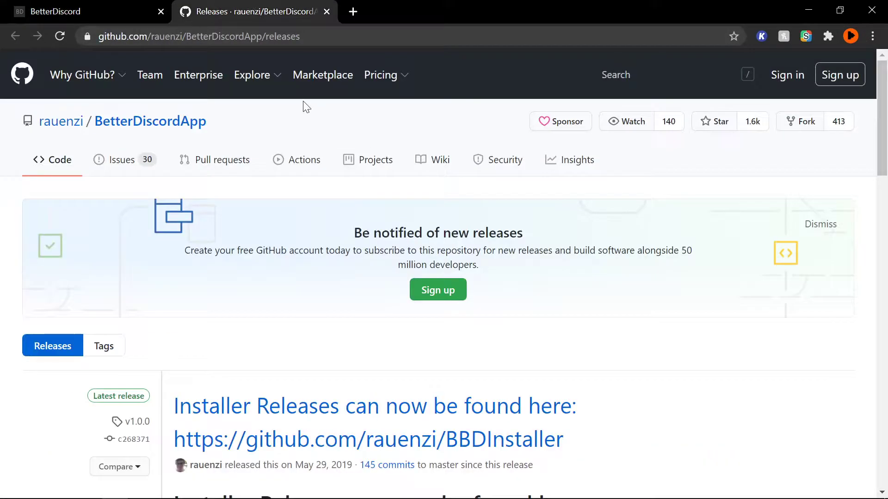
scroll(439, 192, "down", 6)
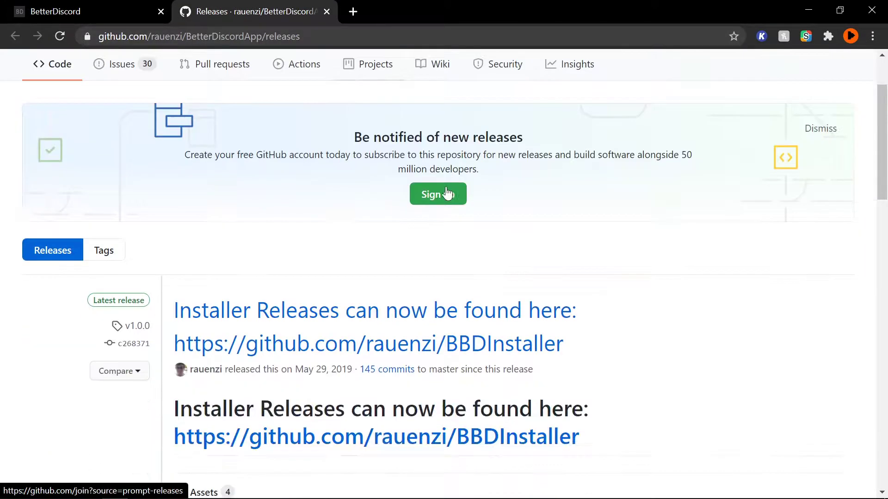
scroll(325, 194, "down", 3)
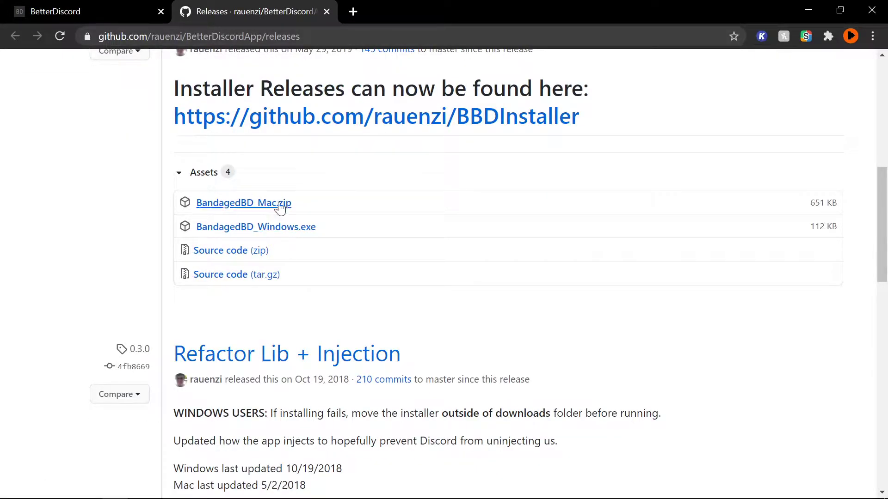
left_click(250, 228)
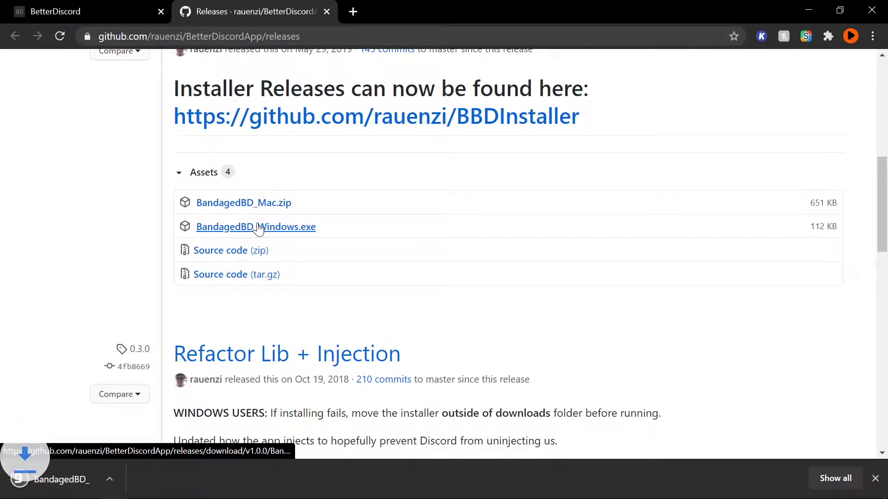
- Run the downloaded BandagedBD installer and accept downloading its newer version v1.0.5
left_click(112, 485)
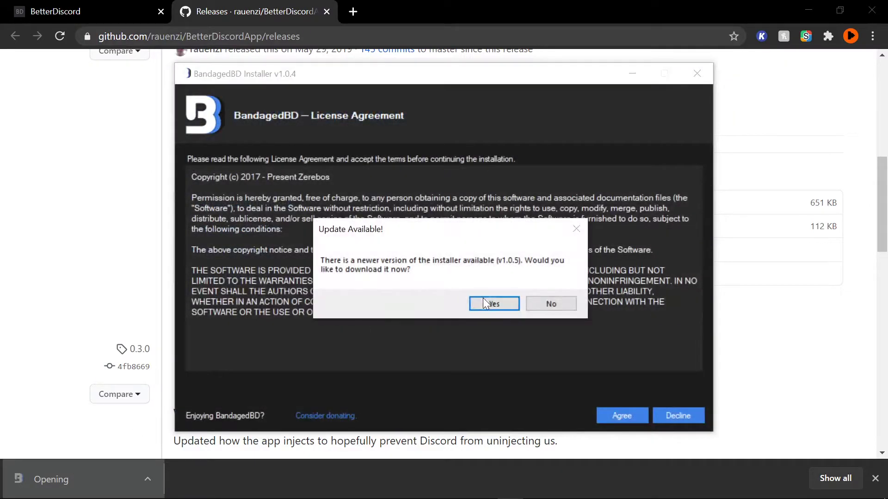
scroll(814, 218, "up", 5)
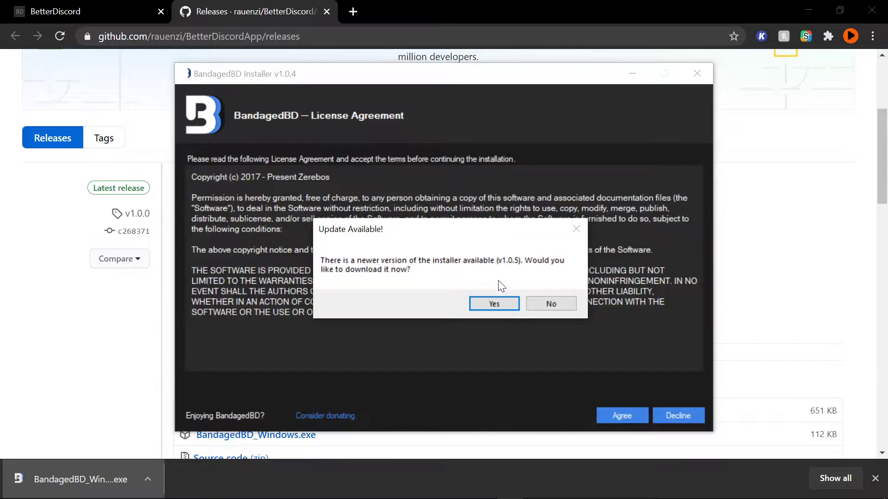
left_click(493, 303)
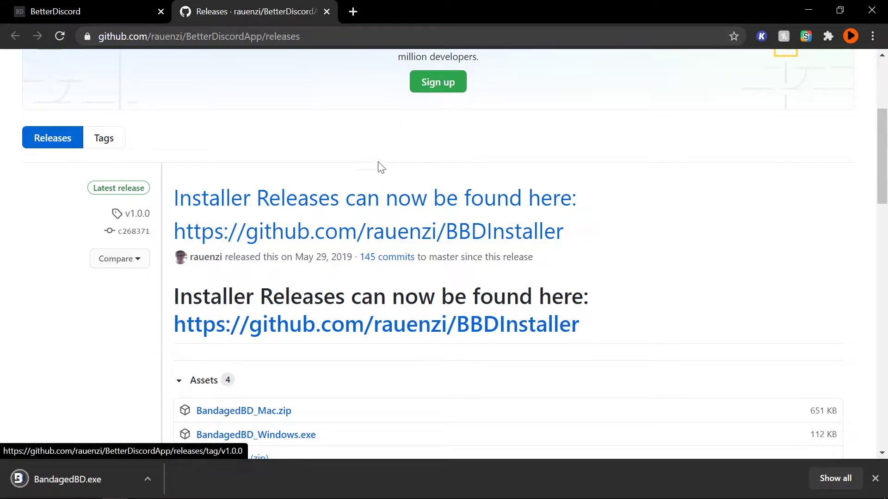
- Close the GitHub releases page, run BandagedBD.exe and install BandagedBD to Discord Stable with all Discord instances restarted
left_click(324, 11)
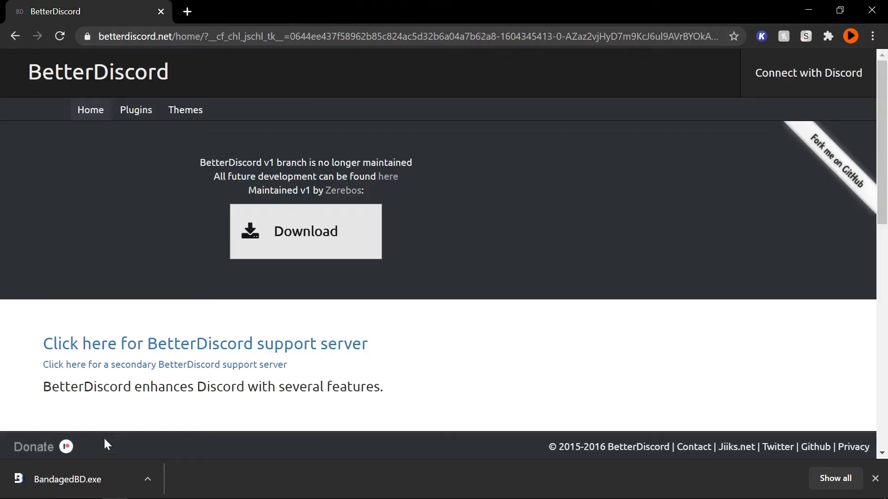
left_click(90, 469)
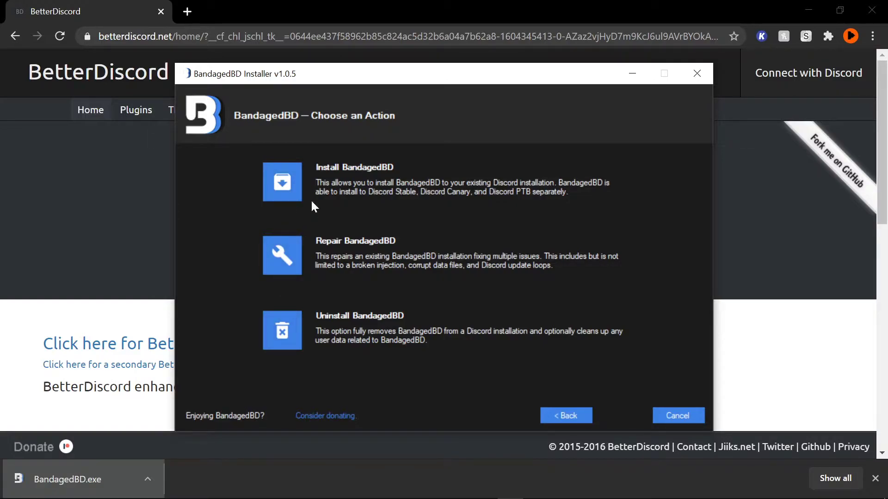
left_click(278, 188)
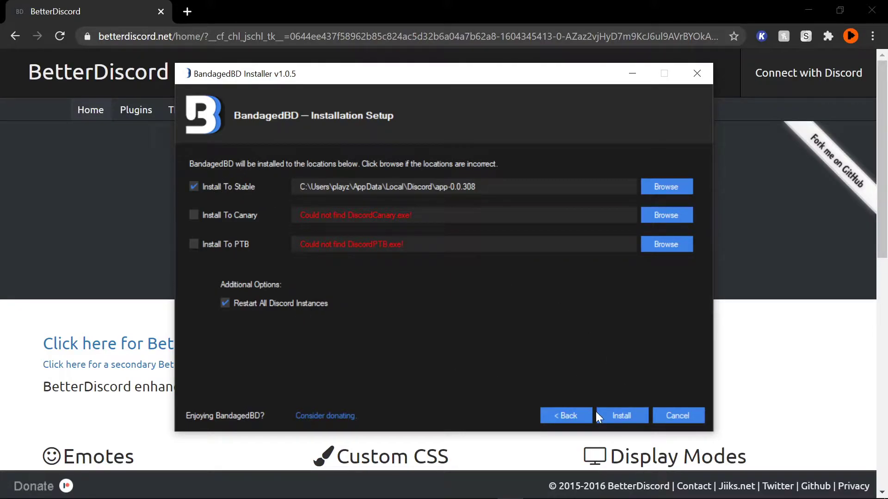
left_click(613, 416)
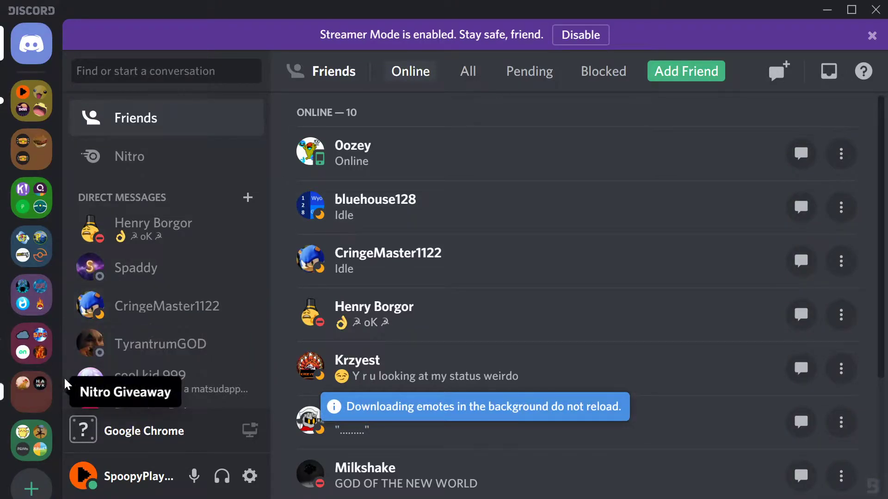
- Open the first server inside the first server folder in Discord and collapse the folder again
left_click(21, 100)
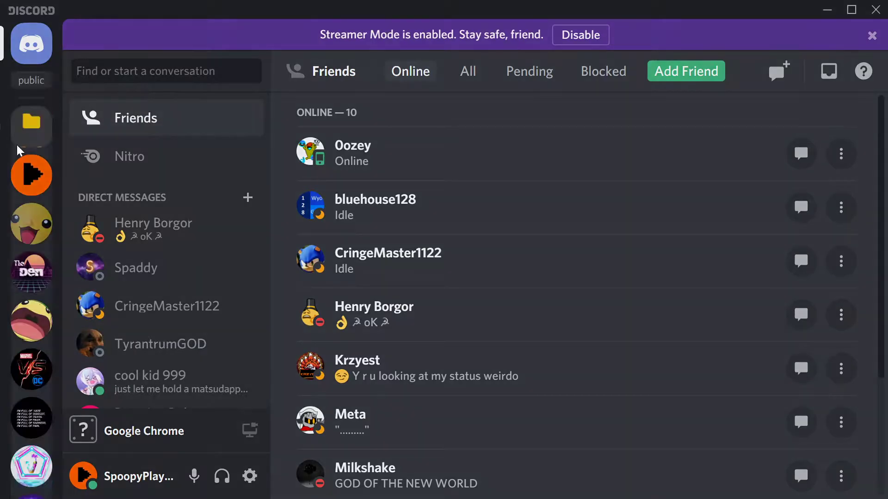
left_click(28, 173)
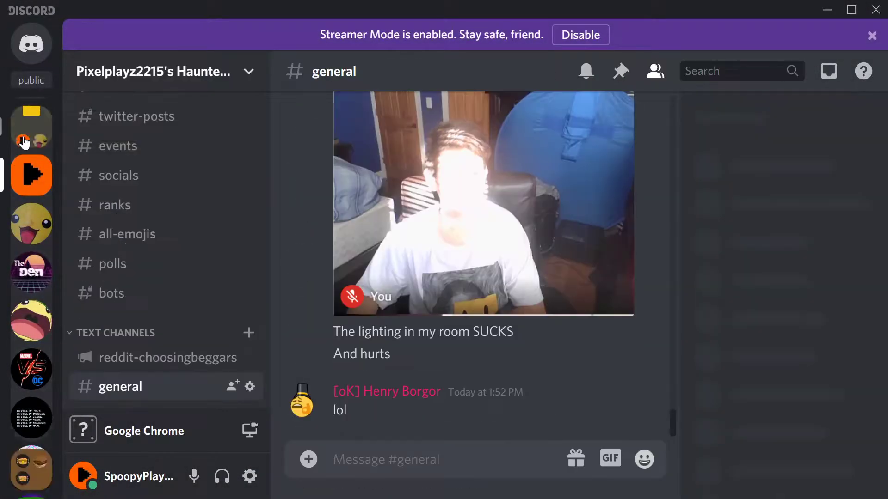
left_click(31, 126)
- Examine Discord's user settings, including Privacy & Safety, Authorized Apps and the Bandaged BD Themes page, then close them
left_click(249, 477)
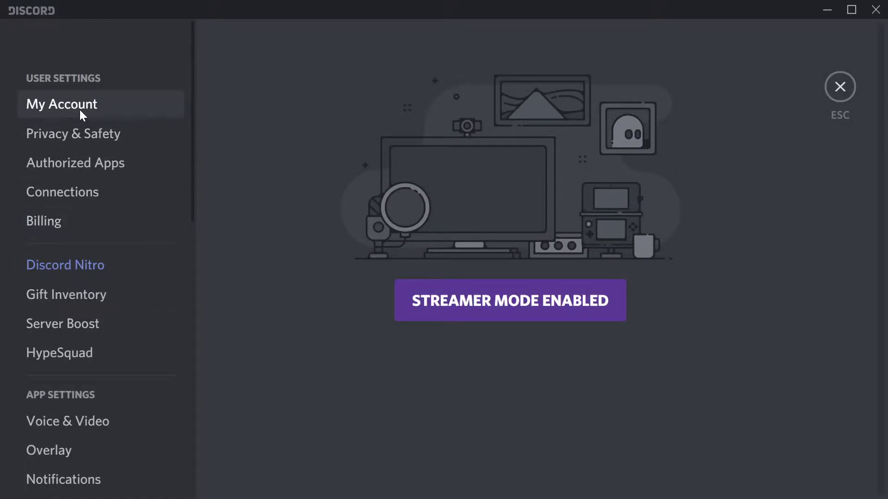
left_click(68, 136)
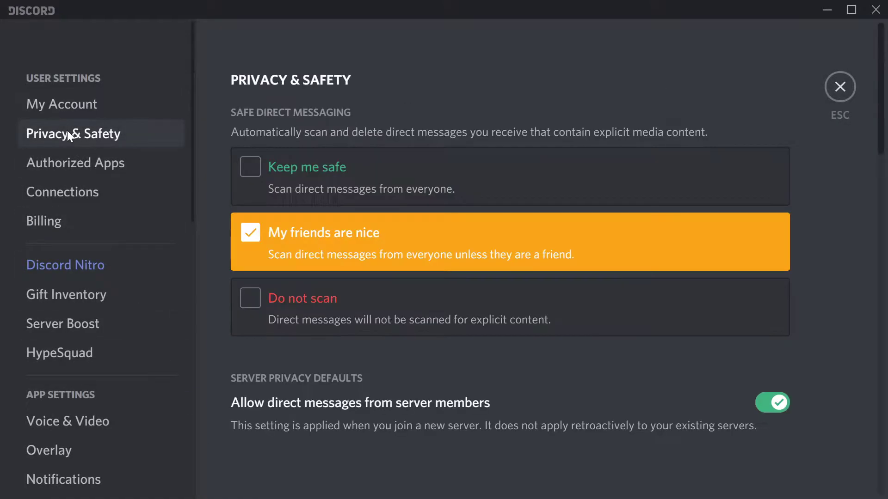
left_click(63, 162)
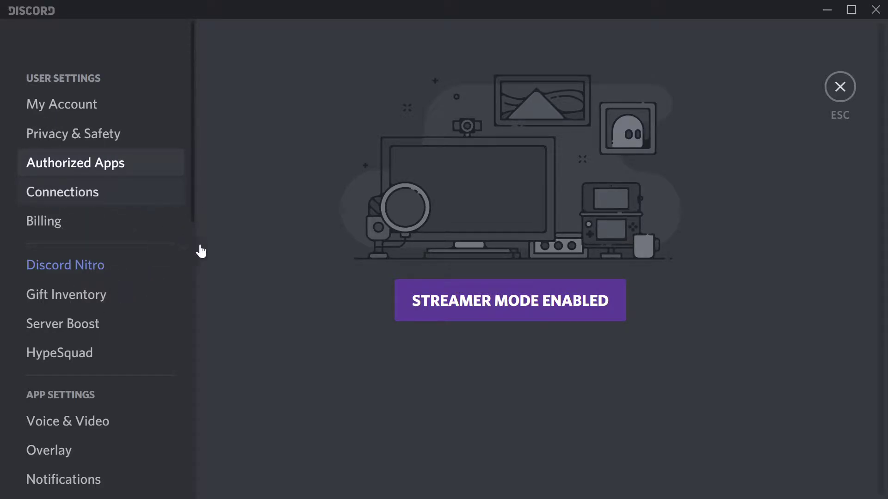
scroll(282, 235, "down", 6)
scroll(84, 227, "down", 6)
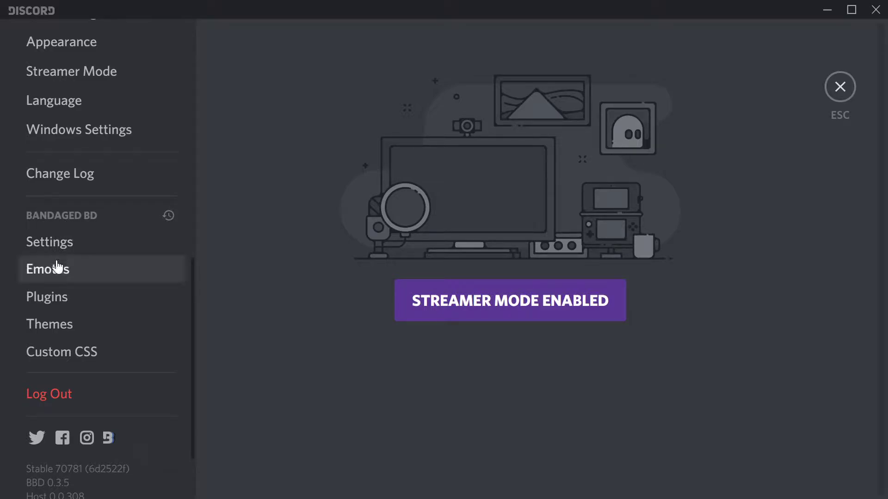
left_click(59, 322)
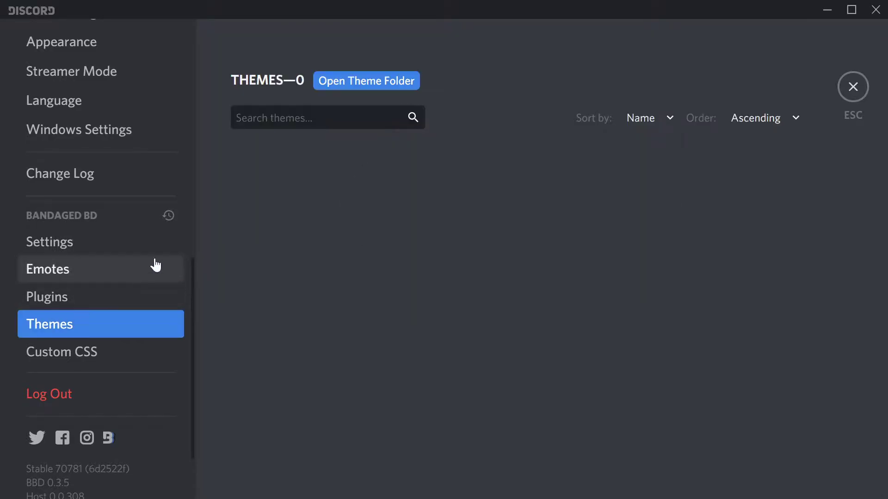
left_click(849, 92)
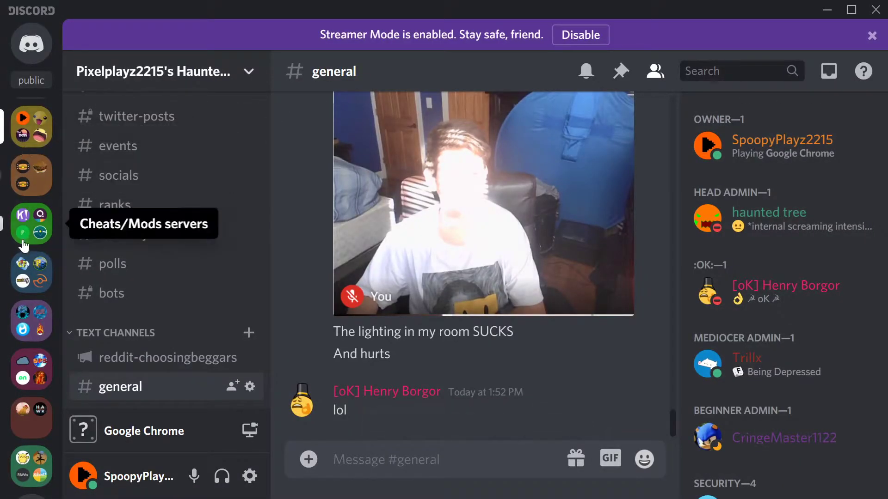
- Expand the Support server folder in the server list and open the BetterDiscord server
left_click(31, 273)
scroll(37, 277, "down", 1)
scroll(37, 276, "down", 10)
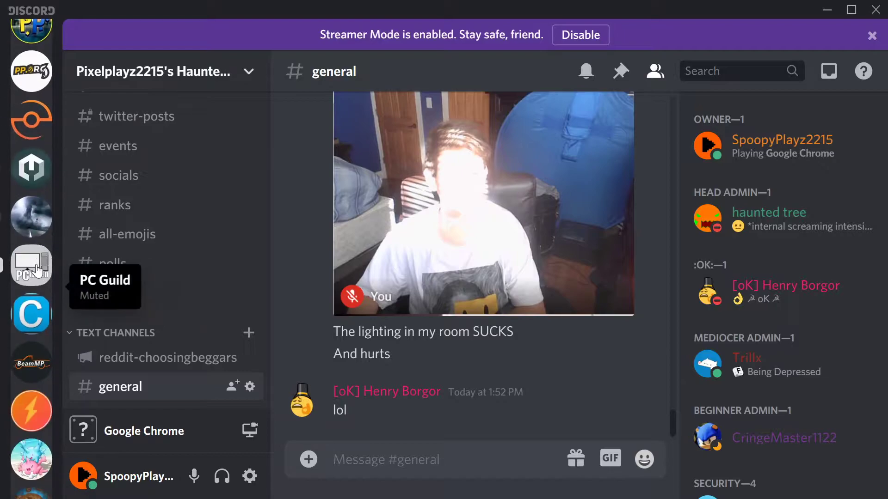
left_click(33, 319)
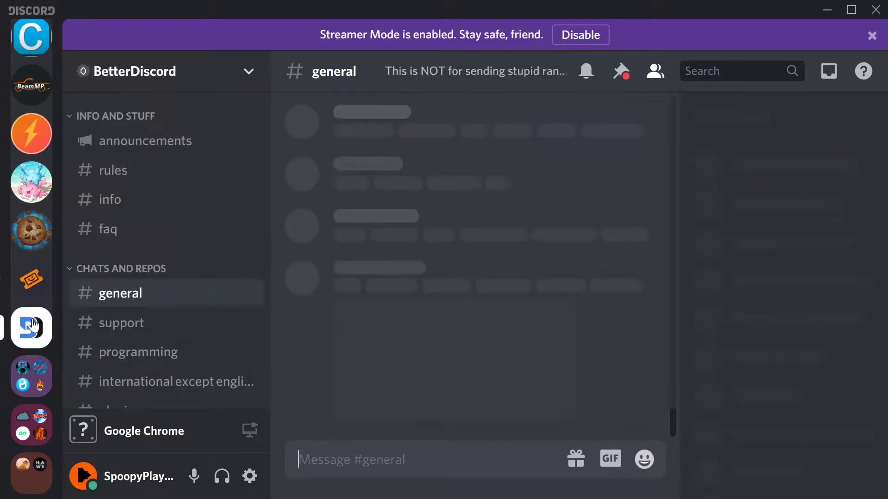
scroll(31, 259, "up", 8)
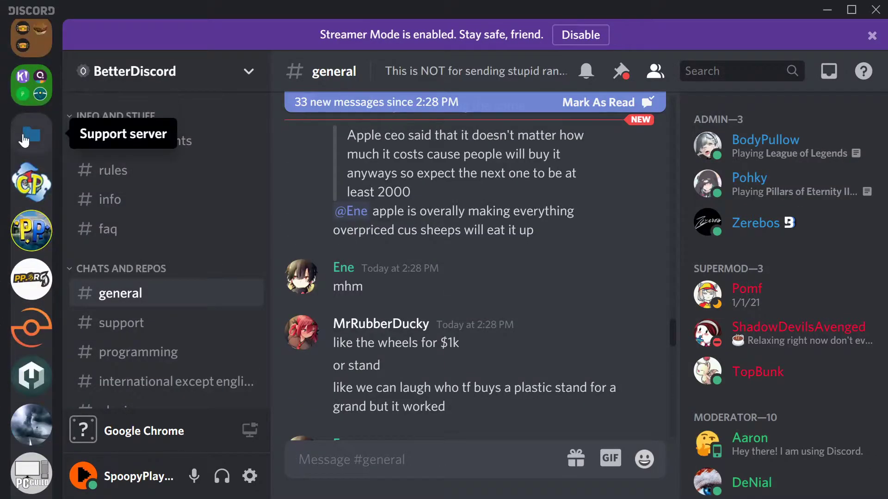
- Collapse the Support server folder and mark the first server folder and the general channel's new messages as read
left_click(28, 116)
scroll(25, 121, "up", 3)
right_click(24, 122)
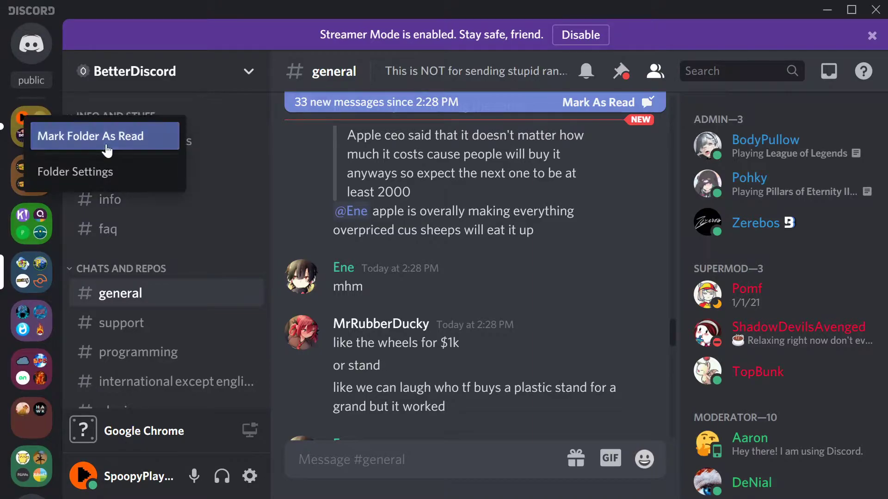
left_click(92, 135)
left_click(586, 105)
- Open the official theme list channel in the BetterDiscord server and look through its most recent theme posts
scroll(456, 173, "down", 10)
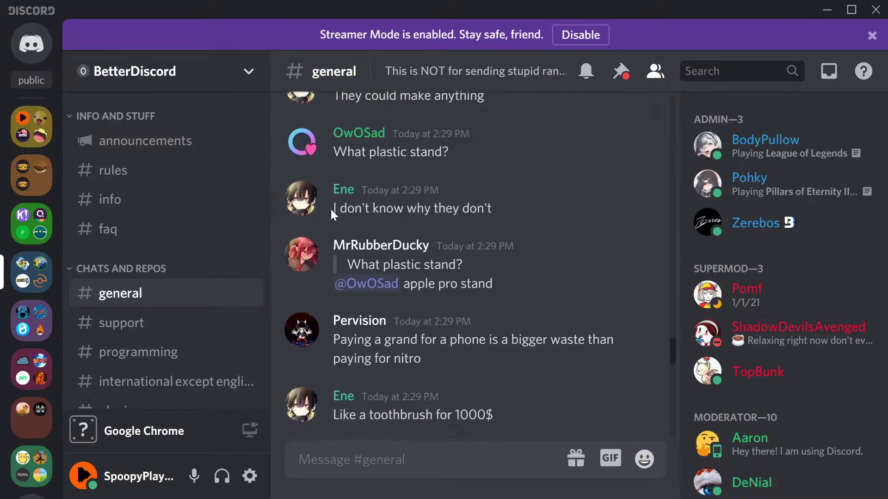
scroll(218, 303, "down", 2)
scroll(162, 223, "down", 5)
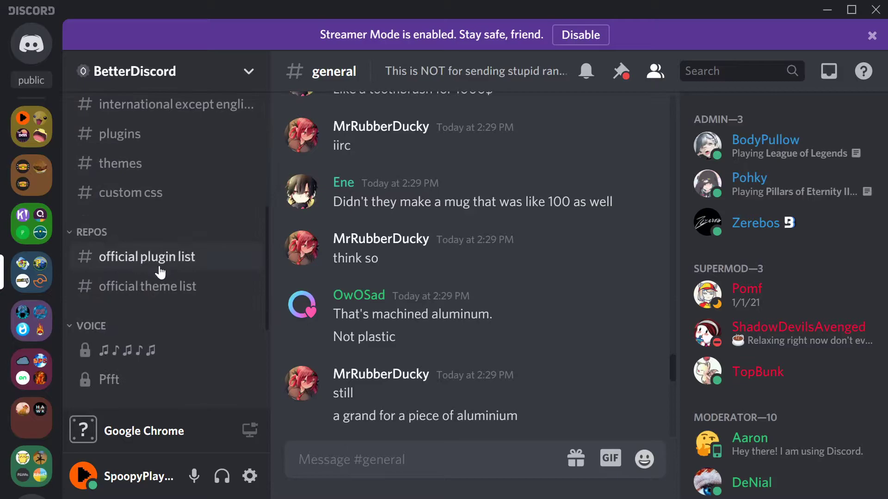
left_click(153, 287)
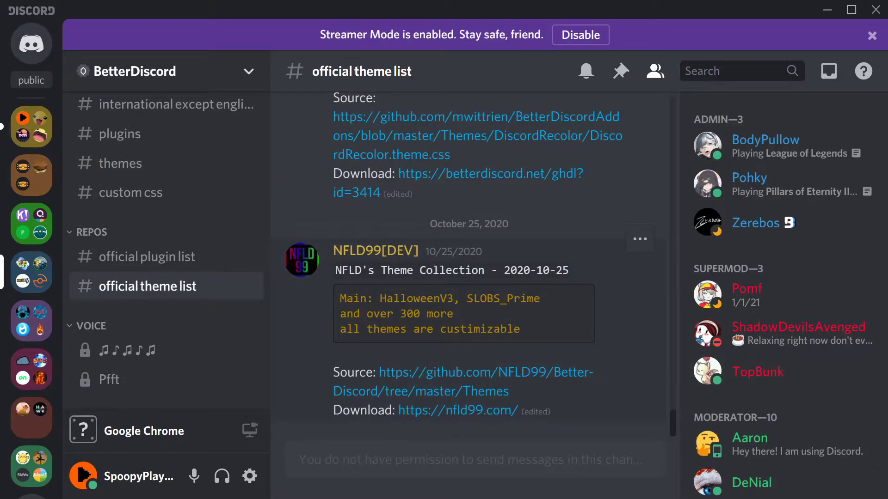
scroll(509, 309, "up", 2)
scroll(462, 263, "up", 5)
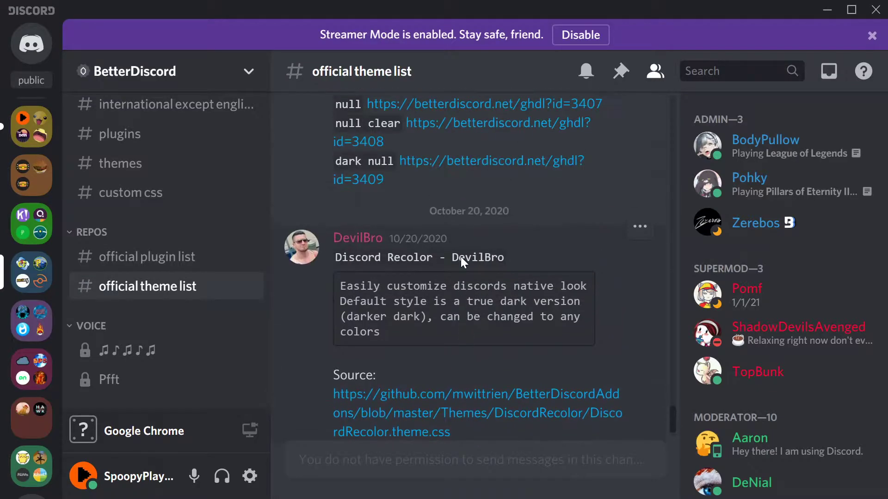
scroll(490, 229, "up", 4)
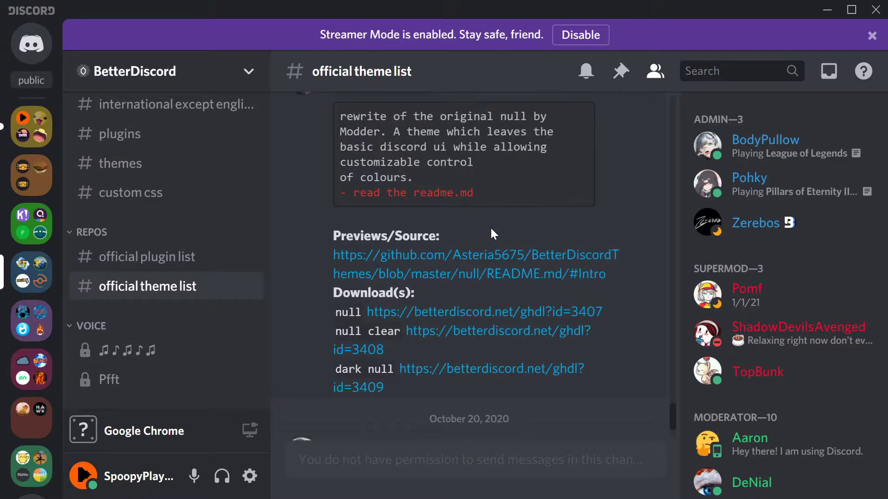
scroll(466, 217, "down", 9)
- Switch to Chrome, open the BetterDiscordLibrary themes page at betterdiscordlibrary.com/themes and close the old BetterDiscord page
key("super")
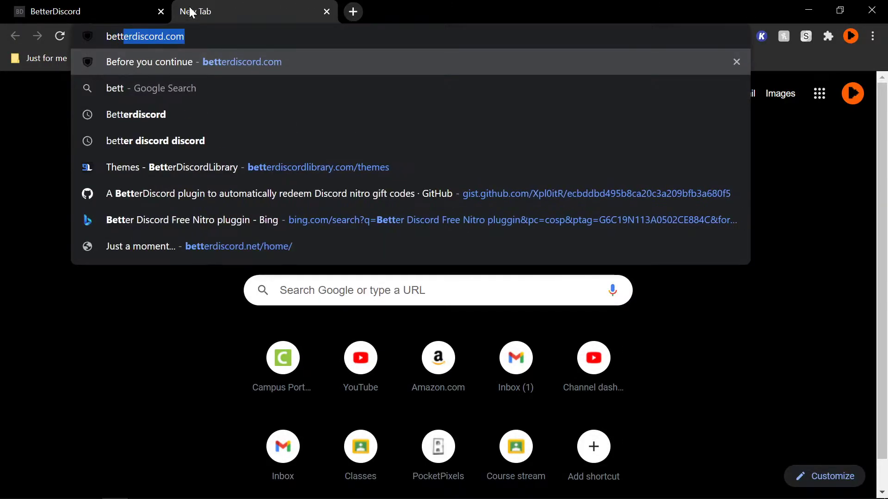
left_click(203, 170)
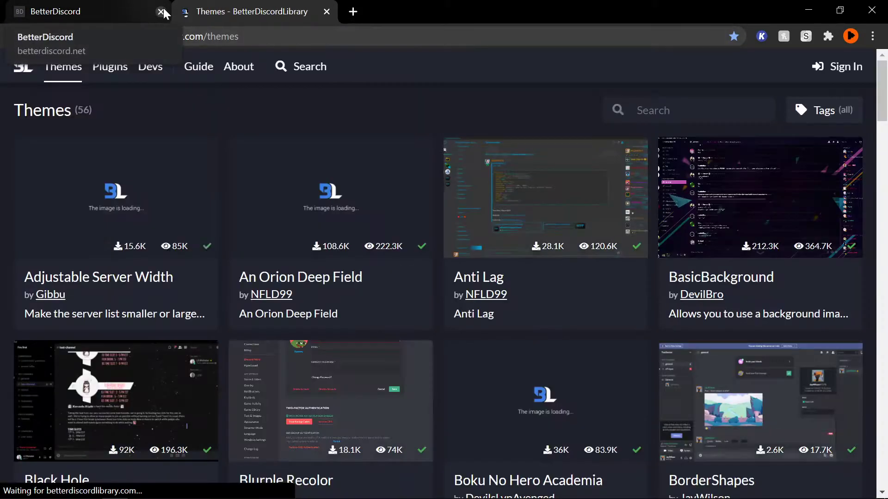
left_click(160, 10)
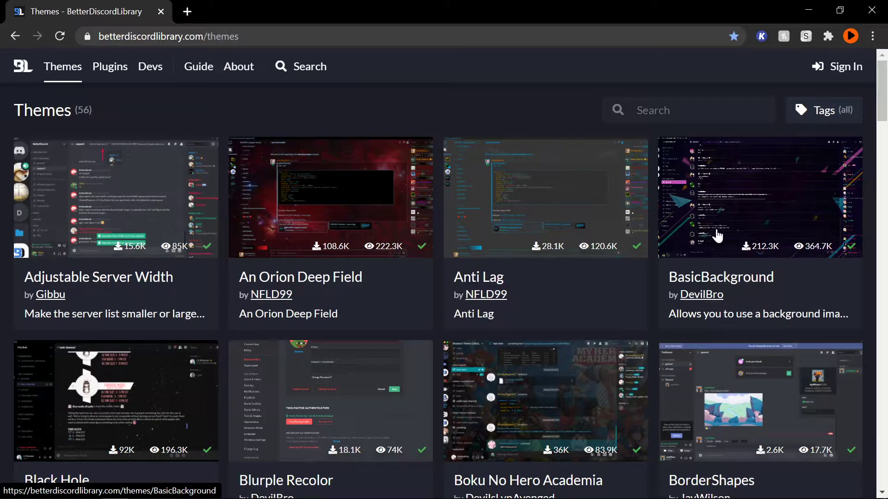
- Find the ClearVision theme in the themes list, open its page and download the ClearVision theme file
scroll(717, 237, "down", 6)
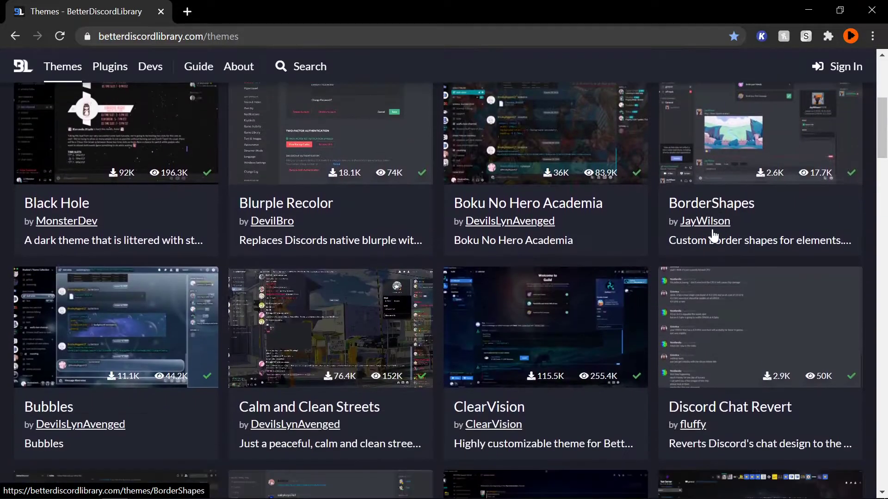
scroll(698, 239, "down", 2)
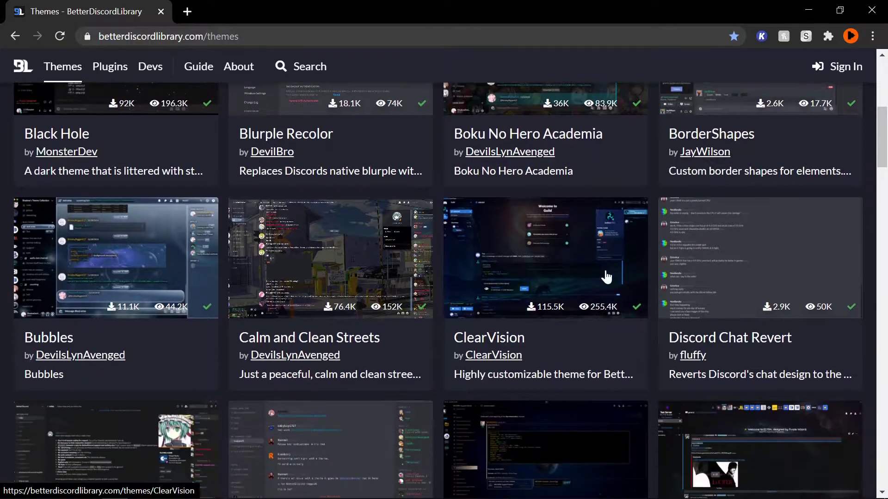
left_click(533, 327)
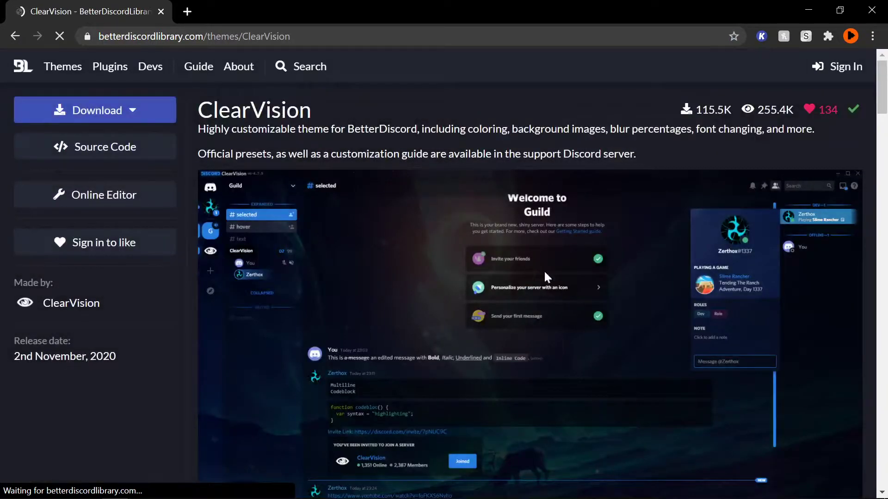
scroll(331, 305, "down", 5)
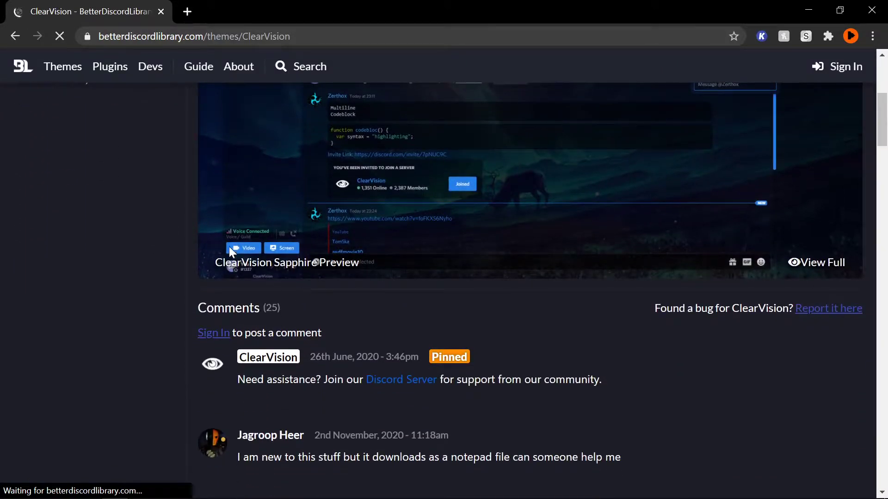
scroll(229, 246, "up", 5)
left_click(97, 110)
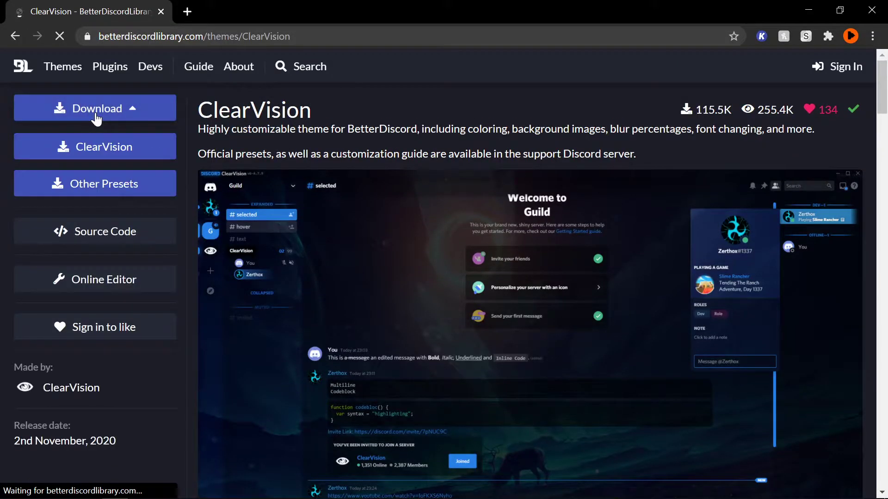
left_click(99, 147)
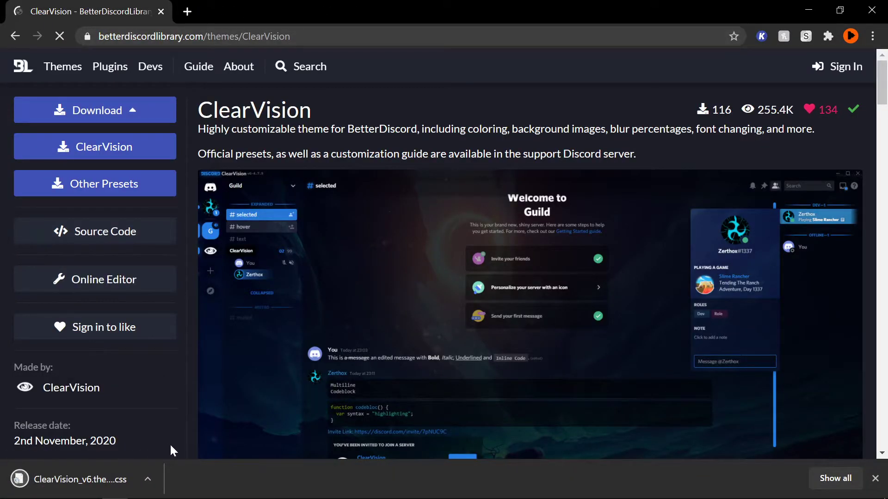
- Return to the themes list, view the Dusk to Dawn theme's page and go back to the list
key("alt+Left")
left_click(192, 430)
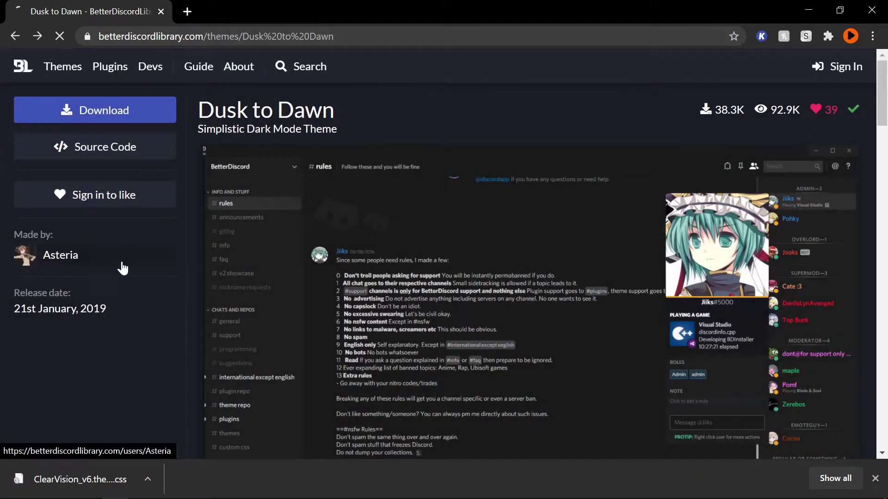
key("alt+Left")
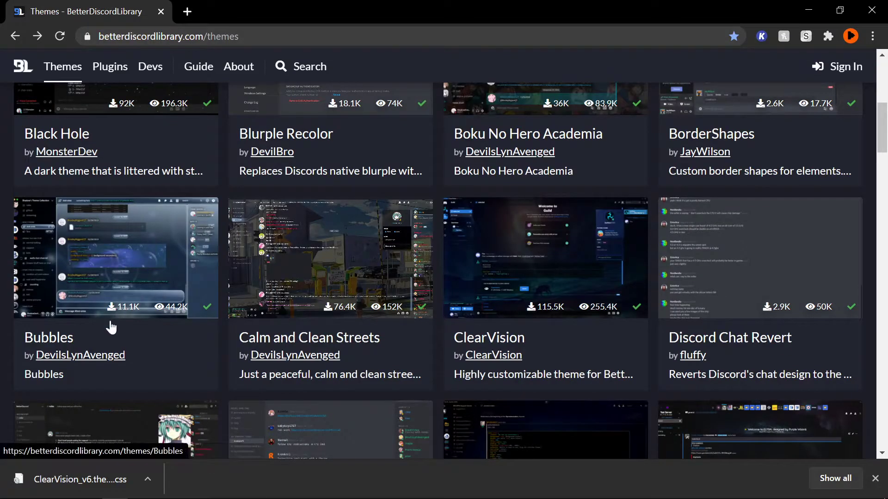
- Look through the themes list for Super Mario World, open its theme page and follow its download to nfld99.com/main
scroll(124, 283, "up", 4)
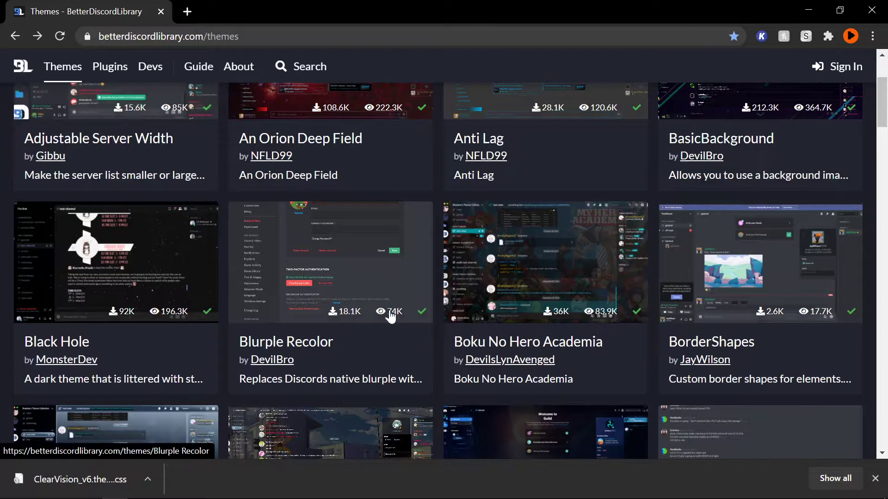
scroll(557, 314, "down", 5)
scroll(557, 314, "down", 5)
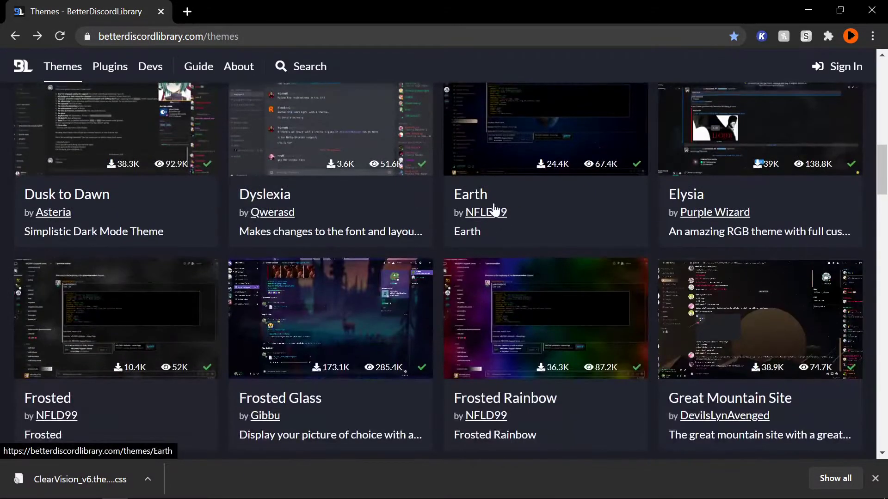
scroll(530, 207, "up", 1)
scroll(527, 292, "down", 3)
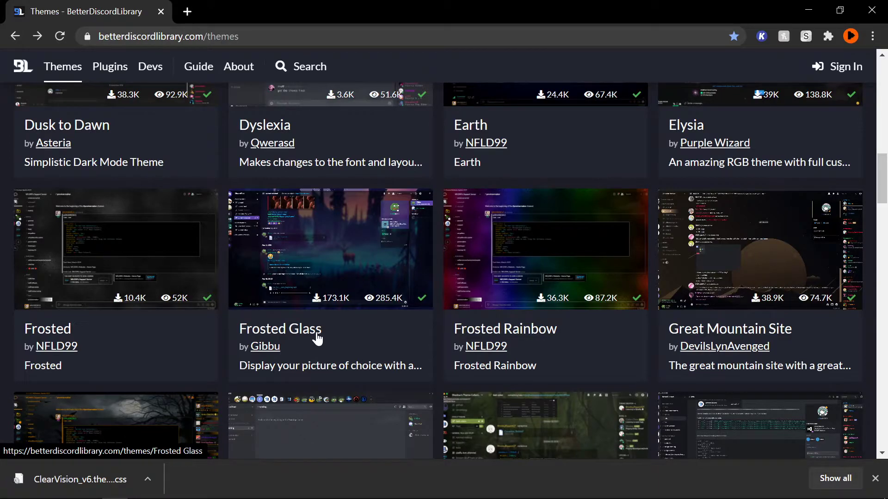
scroll(601, 331, "down", 13)
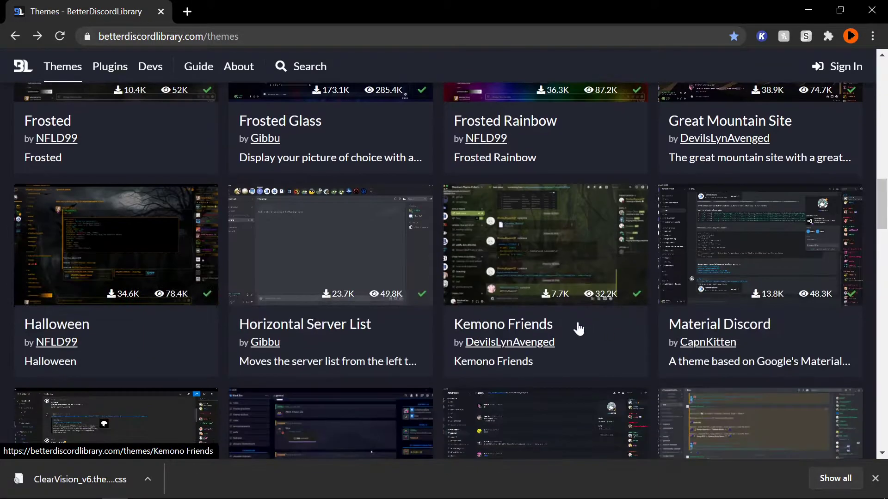
scroll(534, 328, "down", 8)
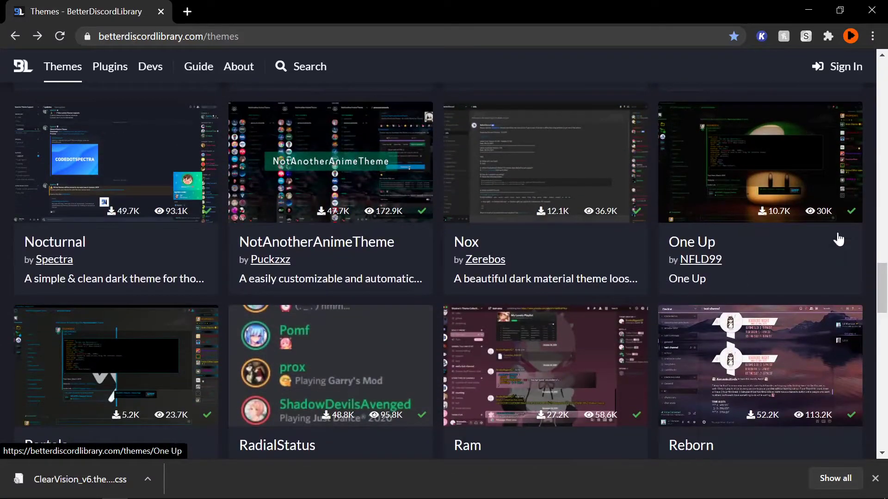
scroll(513, 238, "down", 9)
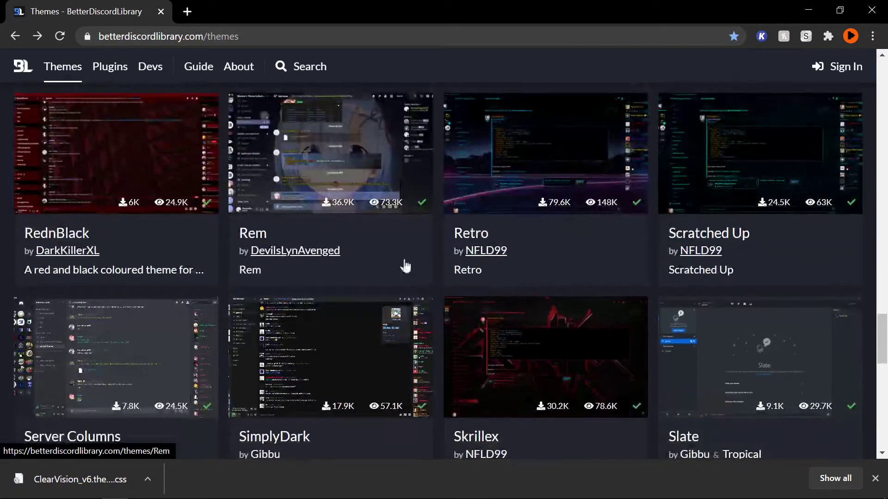
scroll(481, 293, "down", 6)
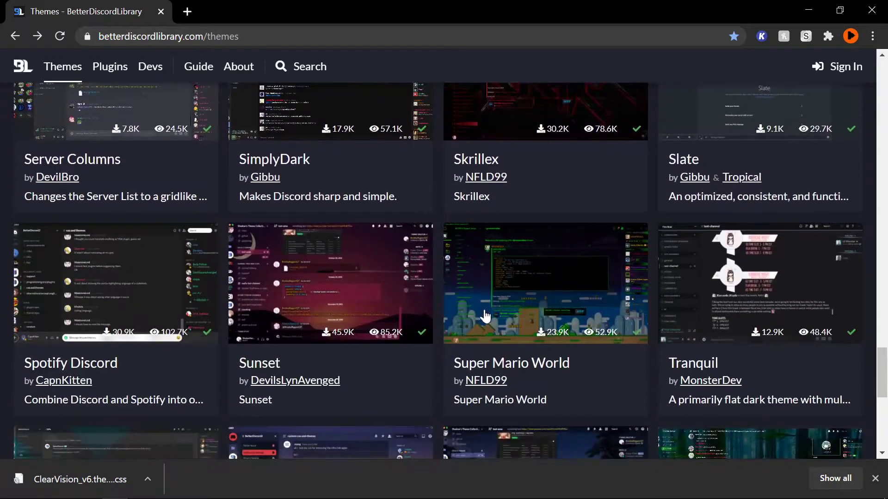
left_click(547, 352)
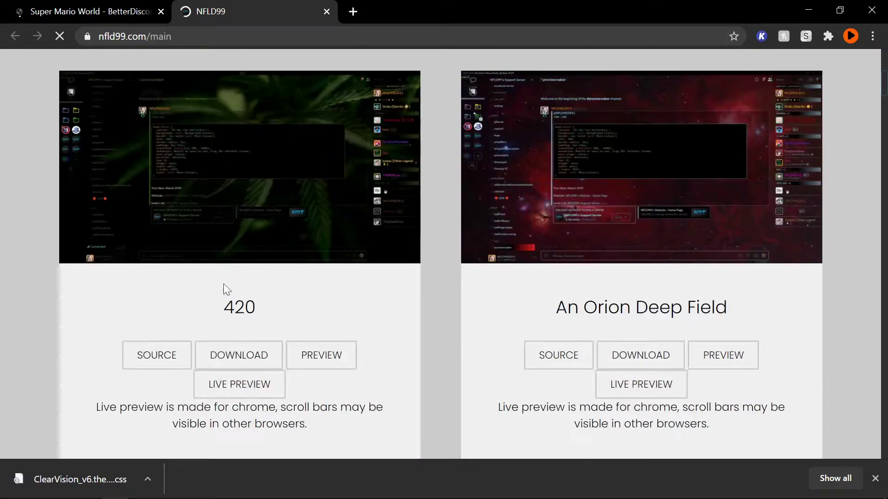
- Find Super Mario World on the NFLD99 page, download its theme file and close the BetterDiscordLibrary page
scroll(308, 282, "down", 15)
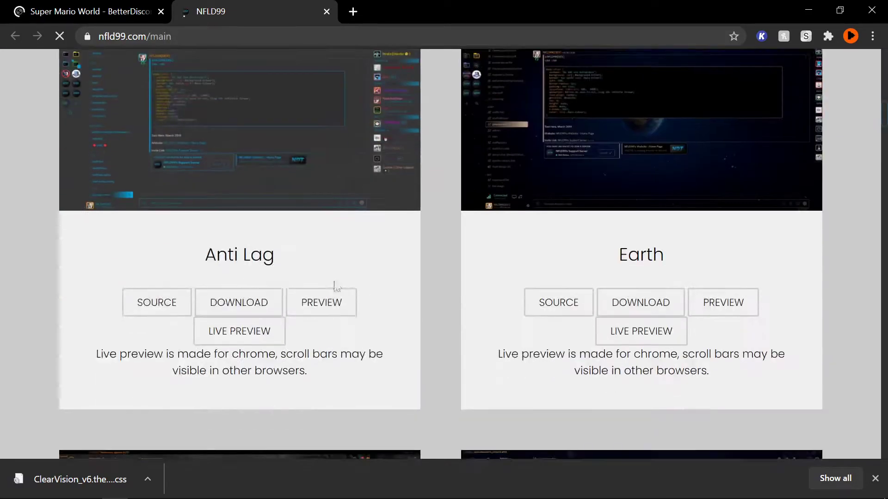
scroll(450, 263, "down", 12)
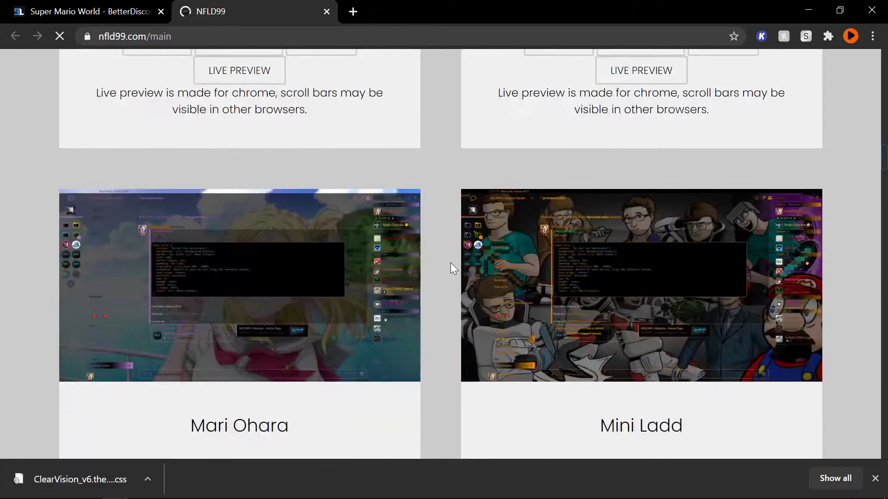
scroll(491, 253, "down", 10)
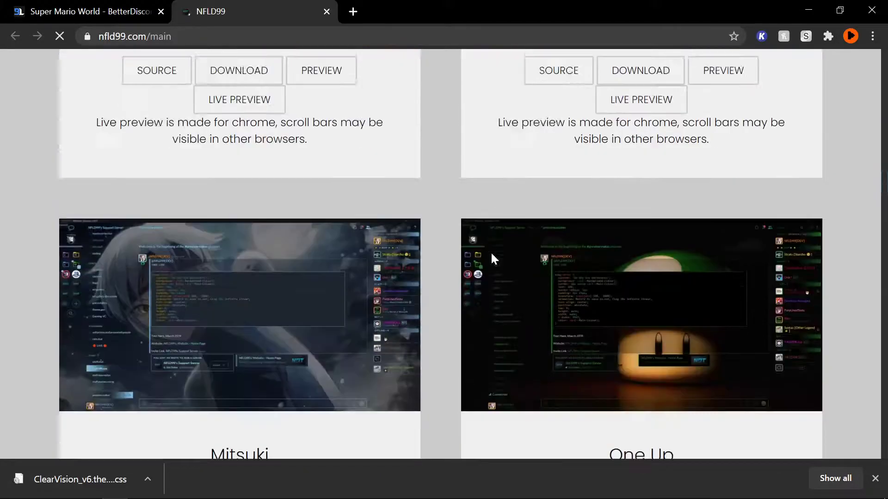
scroll(491, 253, "down", 5)
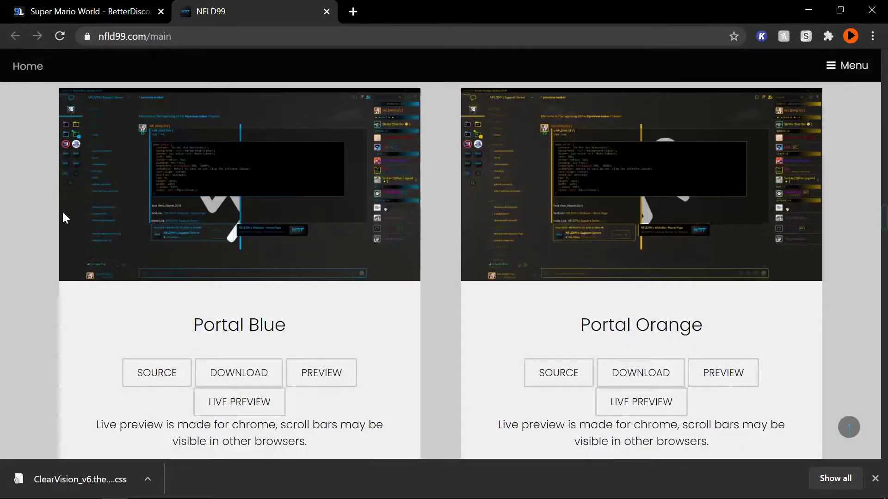
left_click(115, 7)
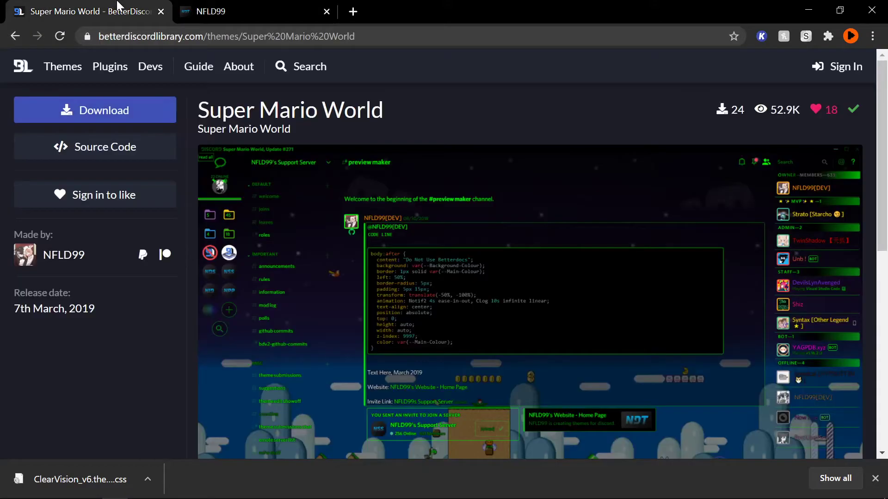
left_click(233, 6)
scroll(631, 193, "down", 20)
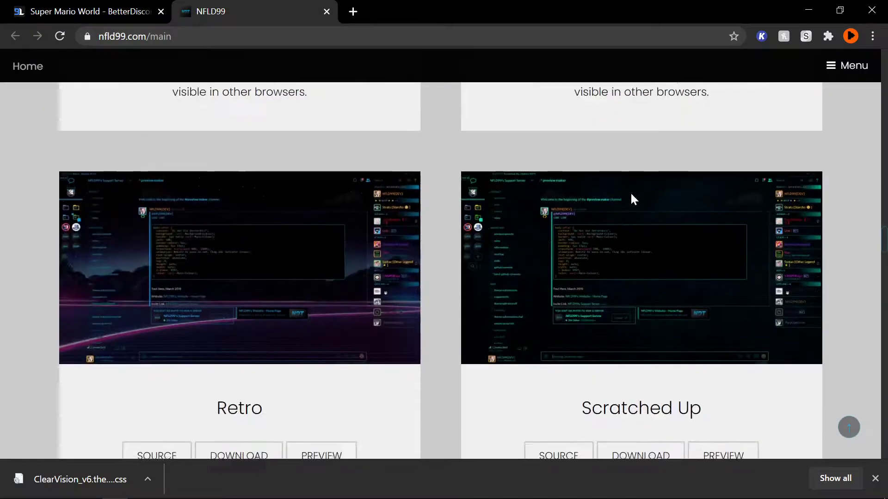
scroll(559, 201, "down", 15)
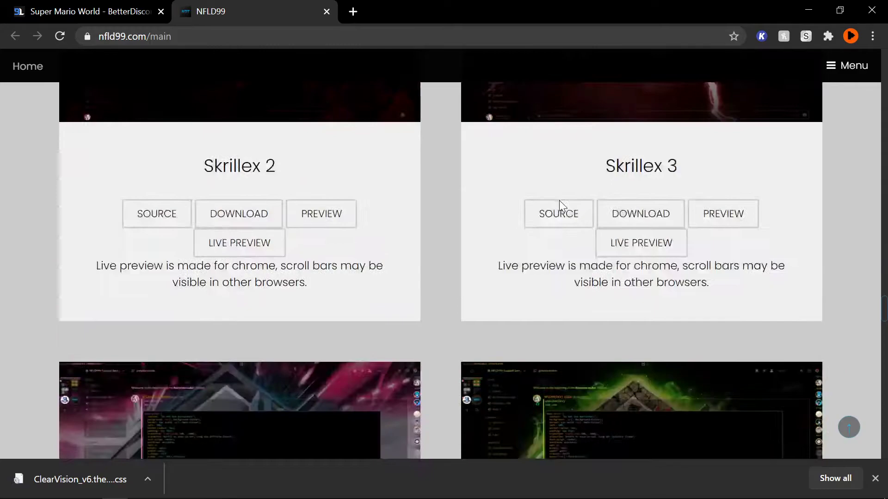
scroll(432, 285, "down", 8)
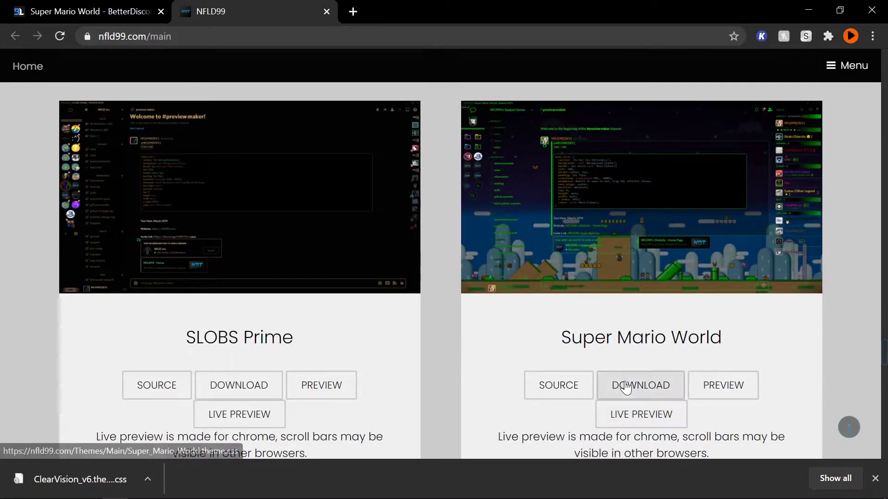
left_click(626, 389)
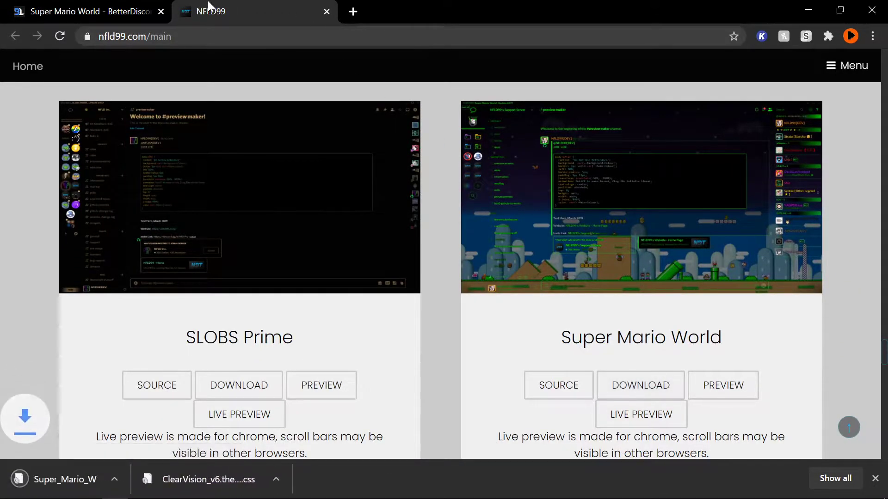
left_click(161, 12)
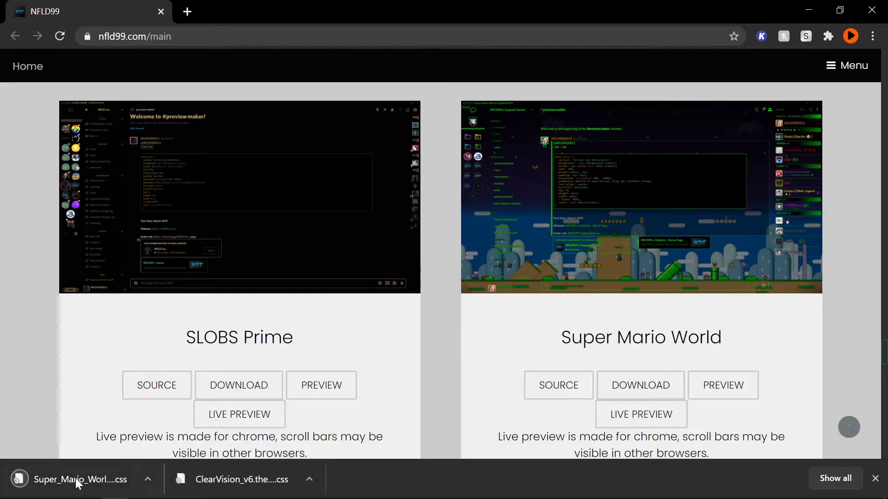
- Switch to Discord, go to the BandagedBD theme settings and open the theme folder
mouse_move(81, 497)
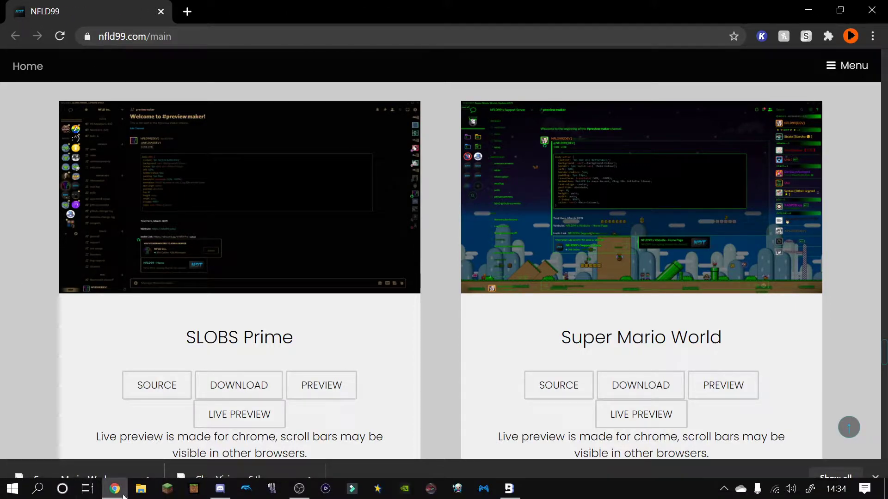
left_click(224, 494)
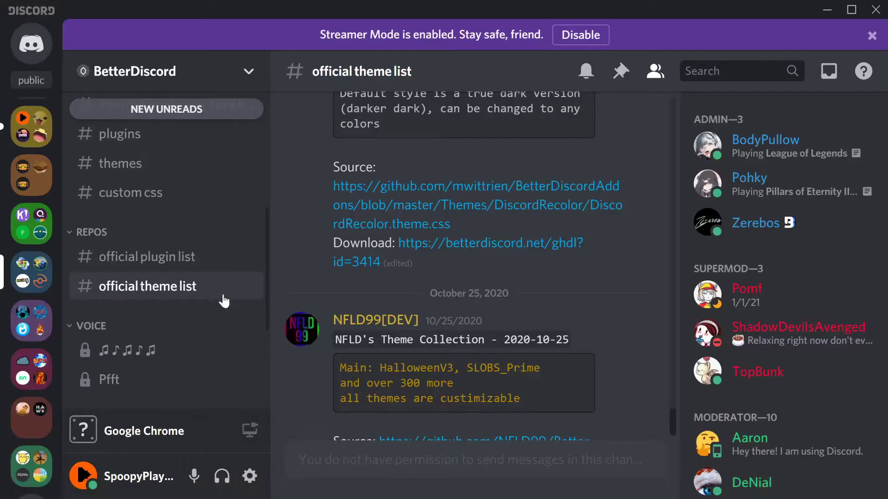
left_click(250, 476)
scroll(63, 321, "down", 12)
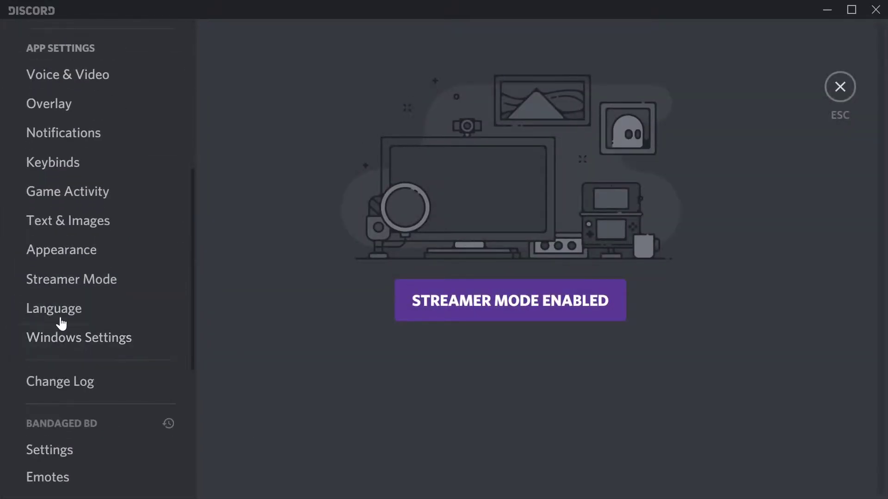
left_click(80, 240)
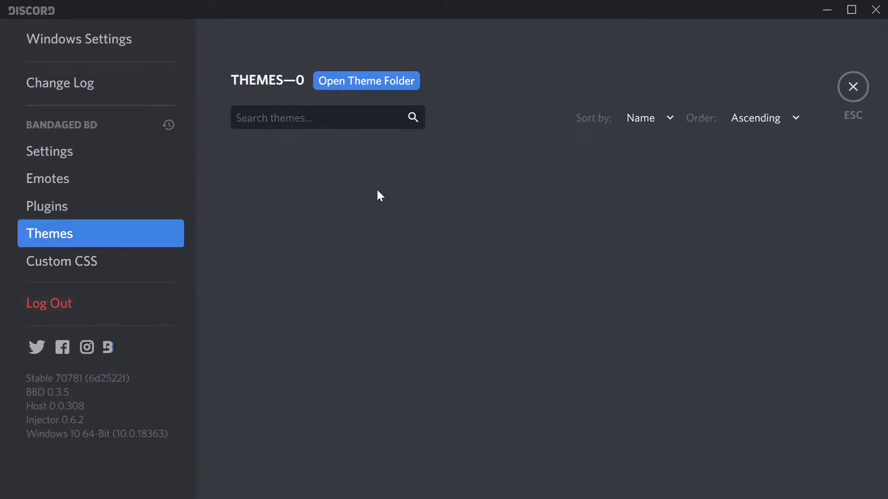
left_click(370, 85)
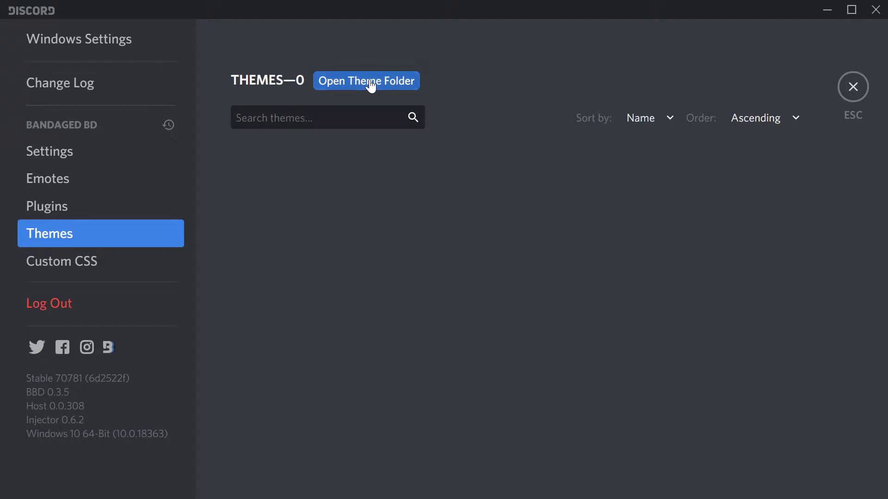
- Copy the downloaded ClearVision_v6 theme file from the browser into BetterDiscord's themes folder
left_click(826, 10)
left_click_drag(437, 111, 489, 75)
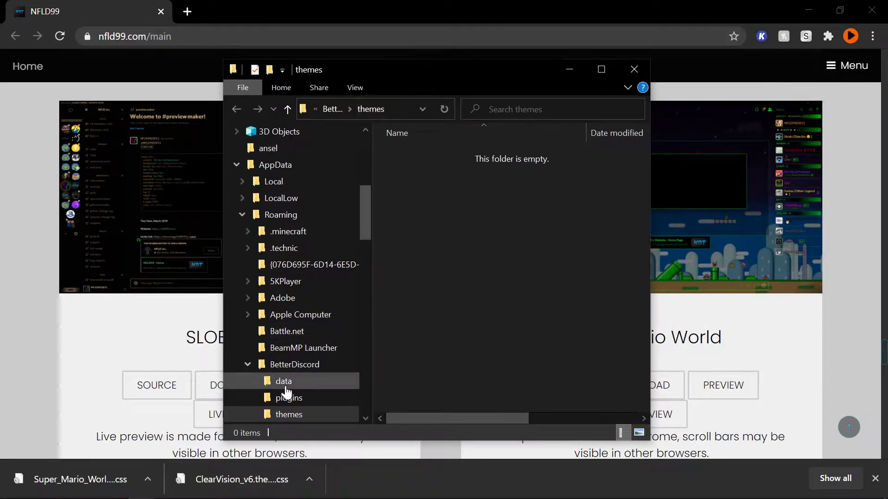
left_click_drag(236, 479, 152, 488)
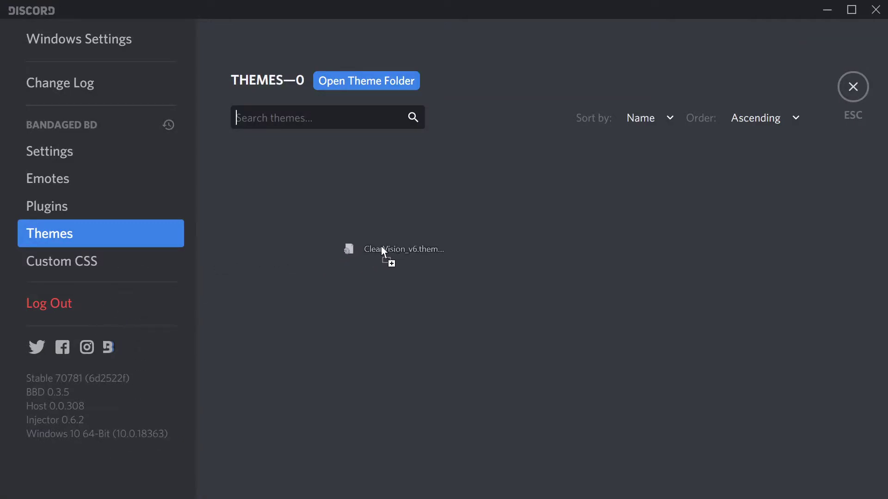
left_click_drag(844, 51, 826, 1)
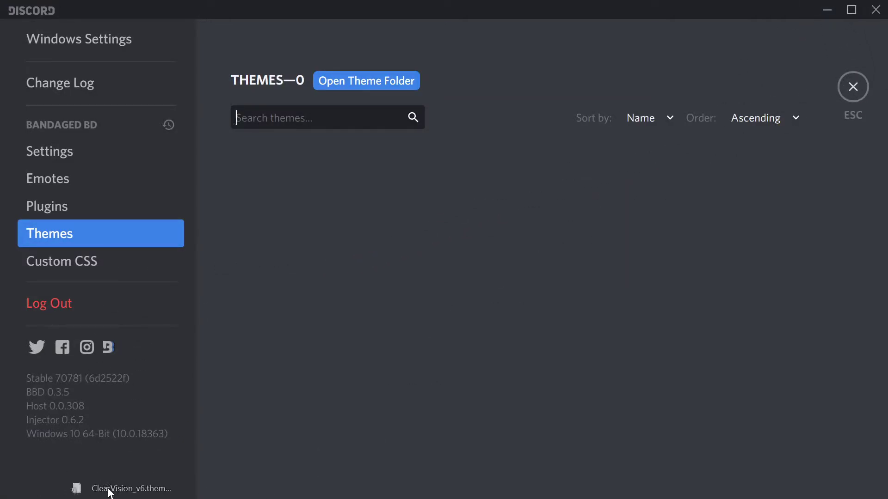
key("super")
left_click_drag(196, 393, 149, 489)
left_click_drag(461, 254, 468, 193)
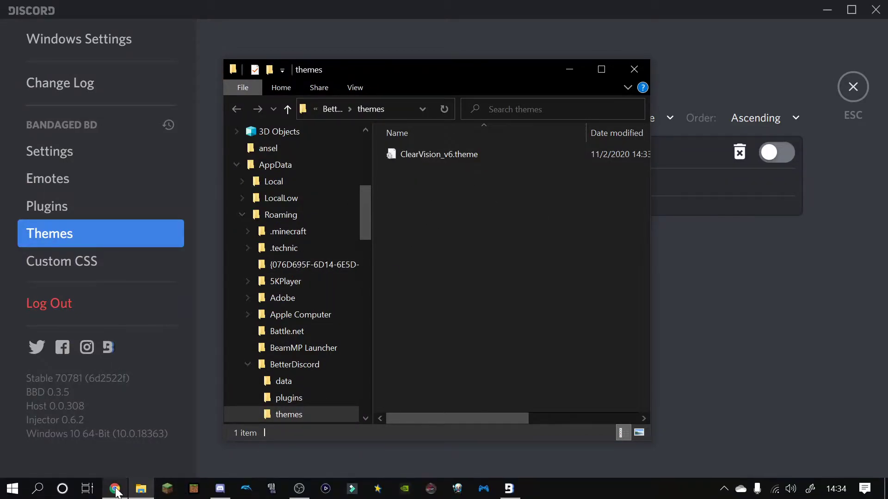
- Copy the downloaded Super_Mario_World theme file into the themes folder, and close the folder and browser windows
left_click(114, 488)
left_click_drag(92, 480, 467, 273)
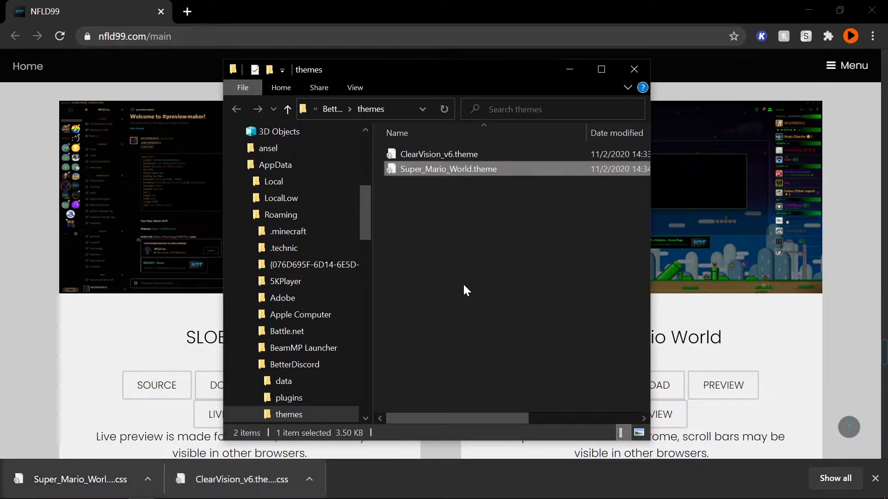
left_click(463, 286)
left_click(634, 69)
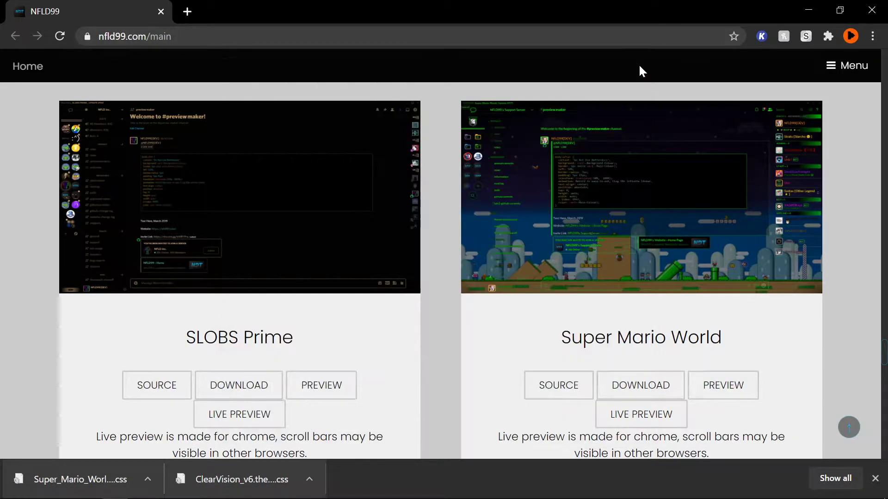
left_click(873, 479)
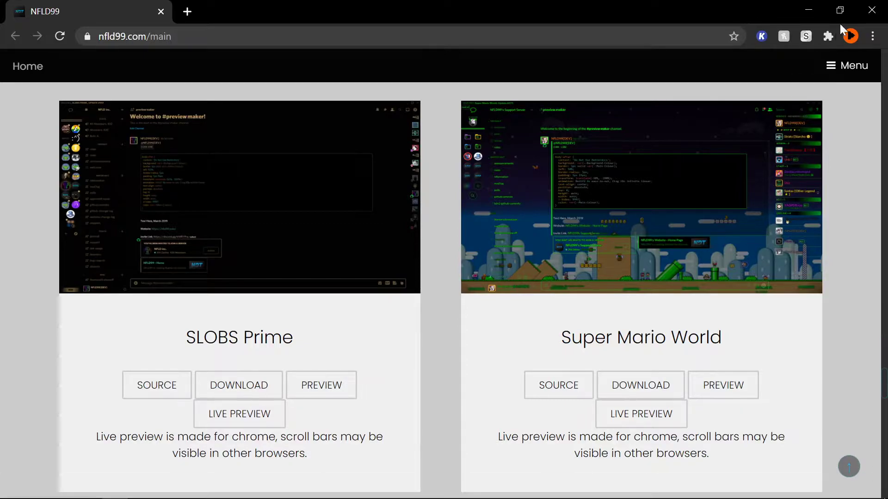
left_click(873, 9)
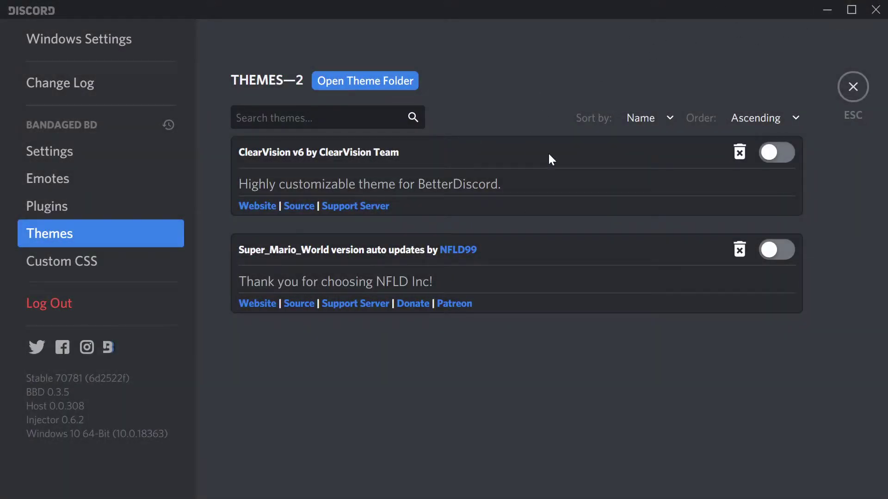
- Enable the ClearVision v6 theme, leave the settings and open the general channel of a server in the "Servers i'm mod in" folder
left_click(773, 155)
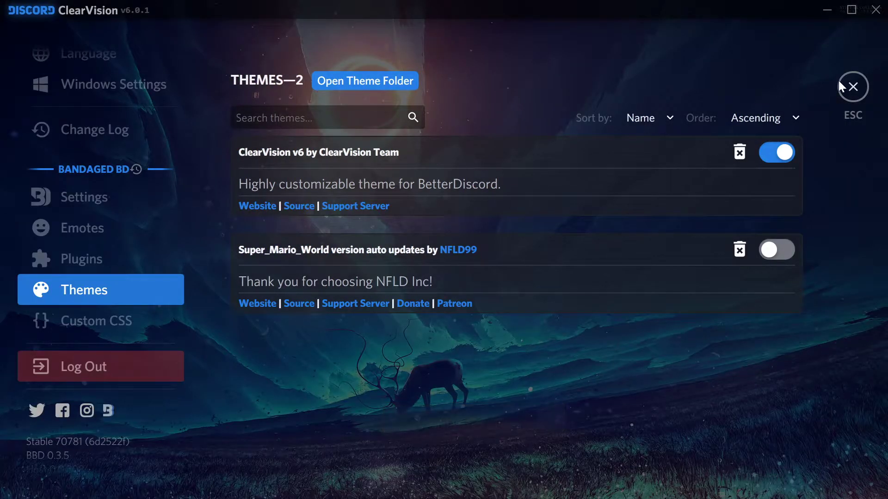
left_click(852, 87)
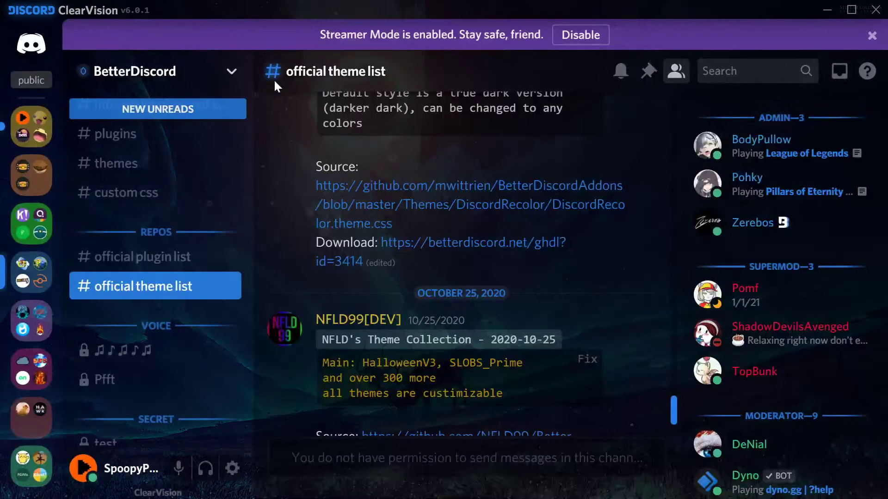
left_click(31, 127)
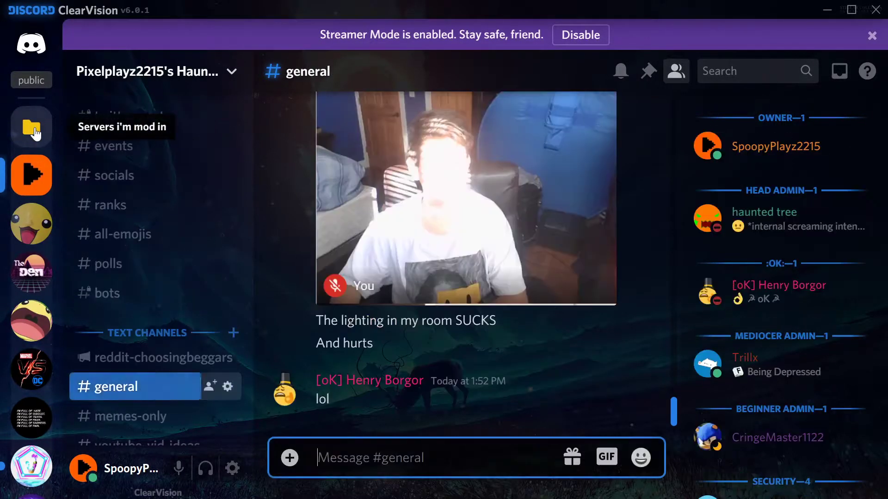
left_click(31, 128)
- Look through the general channel under the ClearVision theme and examine the posted screenshots of other custom Discord themes
scroll(401, 277, "up", 15)
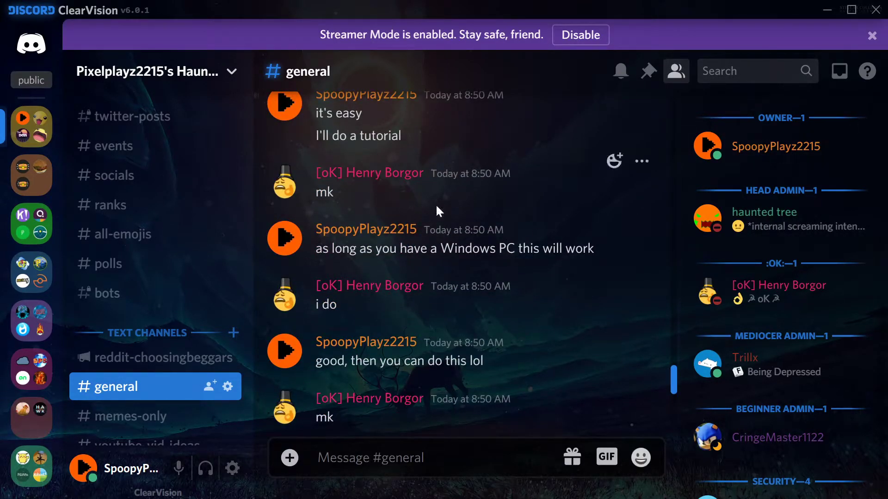
scroll(508, 208, "down", 10)
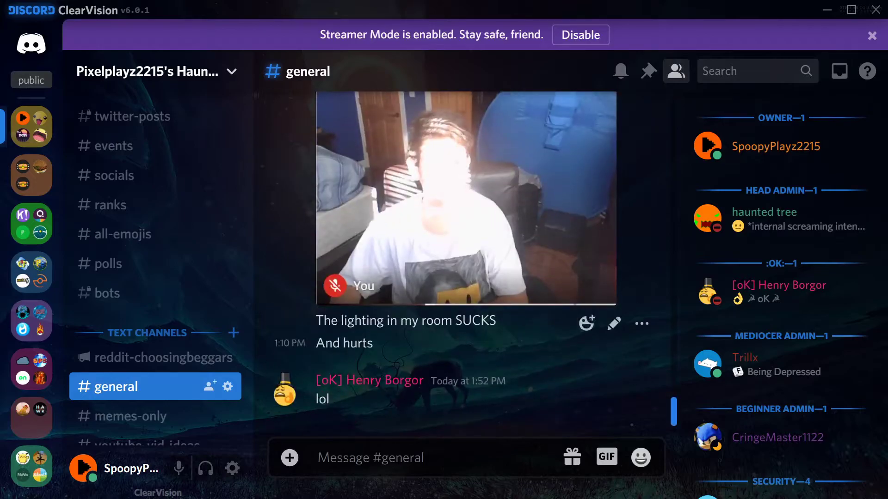
scroll(396, 224, "up", 15)
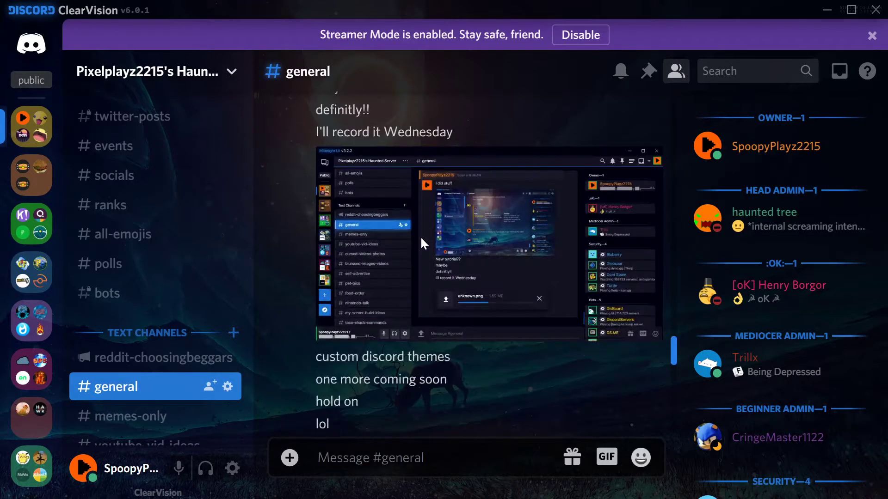
scroll(420, 237, "down", 5)
left_click(426, 223)
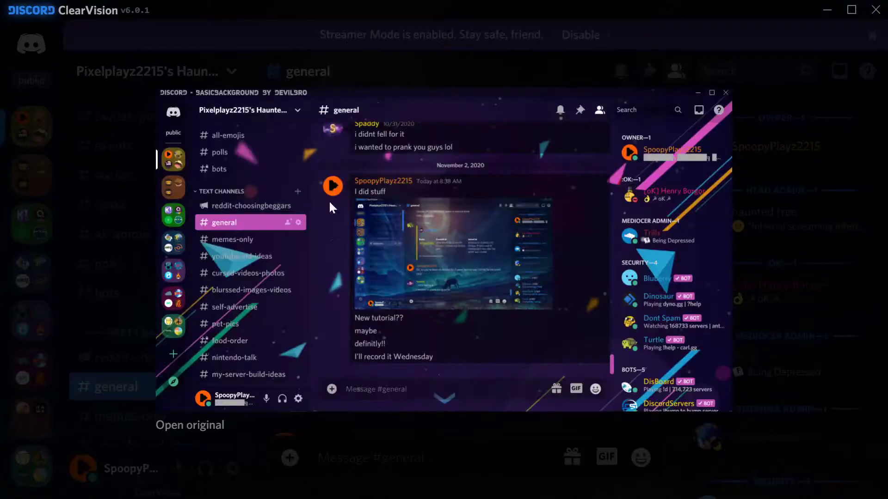
left_click(761, 243)
scroll(241, 193, "up", 5)
scroll(463, 277, "up", 3)
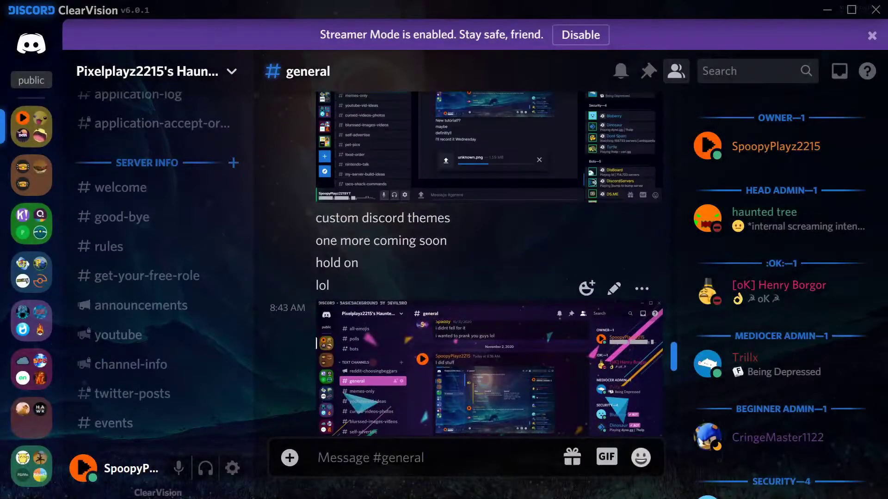
left_click(416, 182)
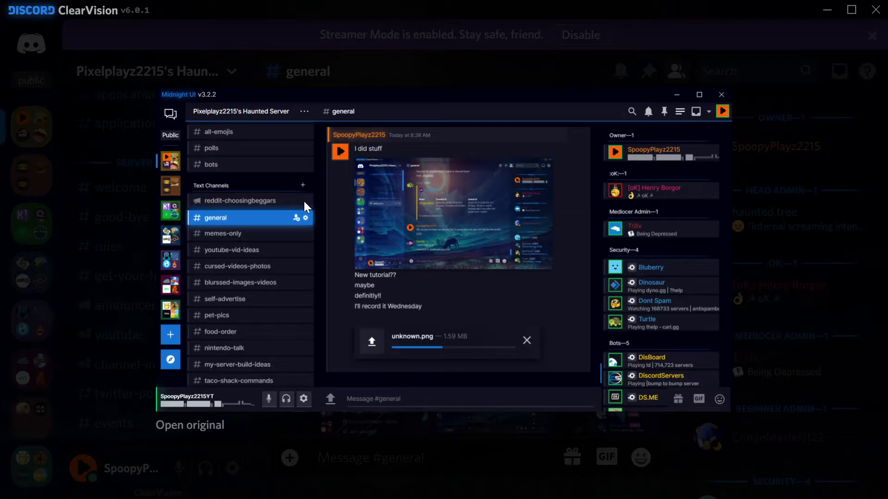
left_click(292, 433)
scroll(355, 342, "down", 15)
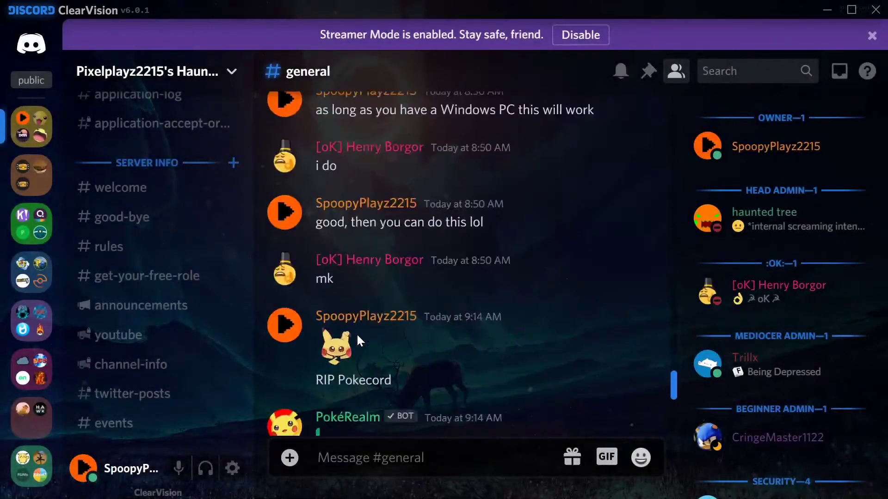
scroll(357, 341, "down", 3)
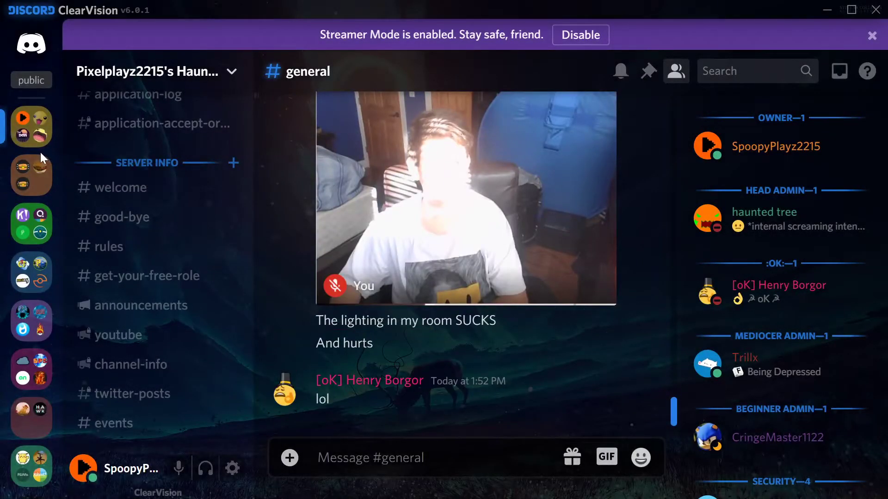
- Reopen the user settings and view BandagedBD's Plugins and Custom CSS pages
left_click(232, 468)
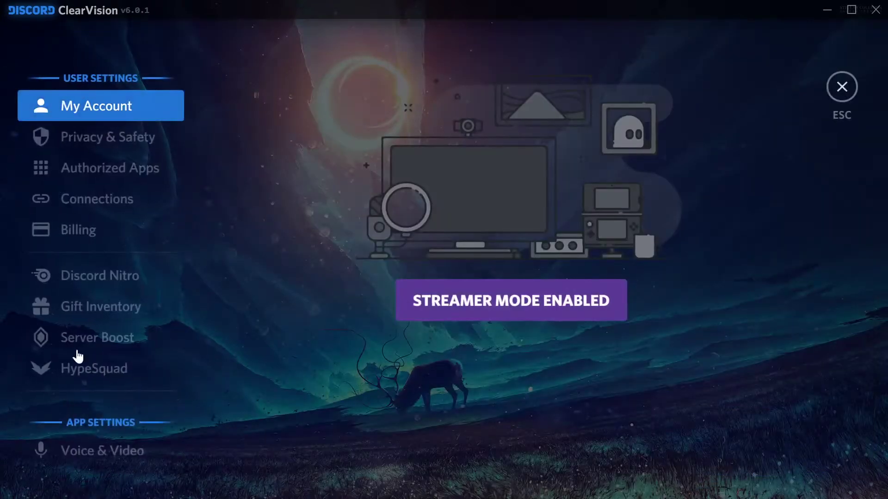
scroll(78, 351, "down", 6)
scroll(76, 347, "down", 5)
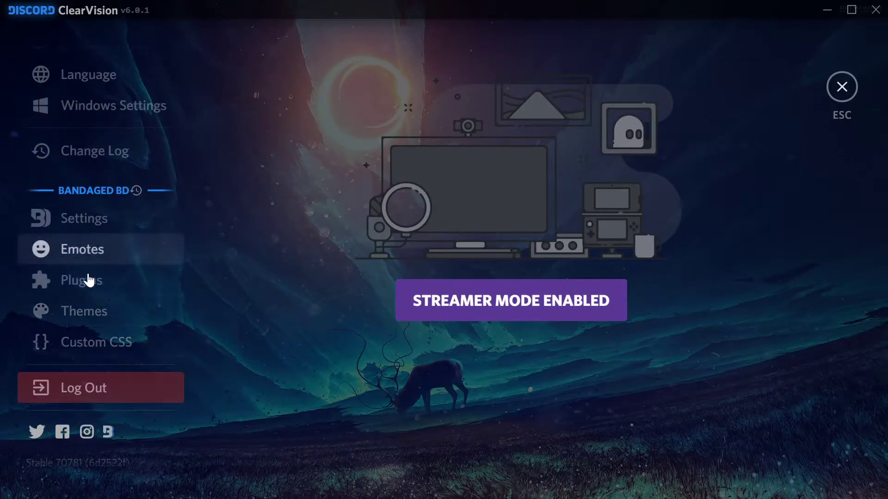
left_click(94, 288)
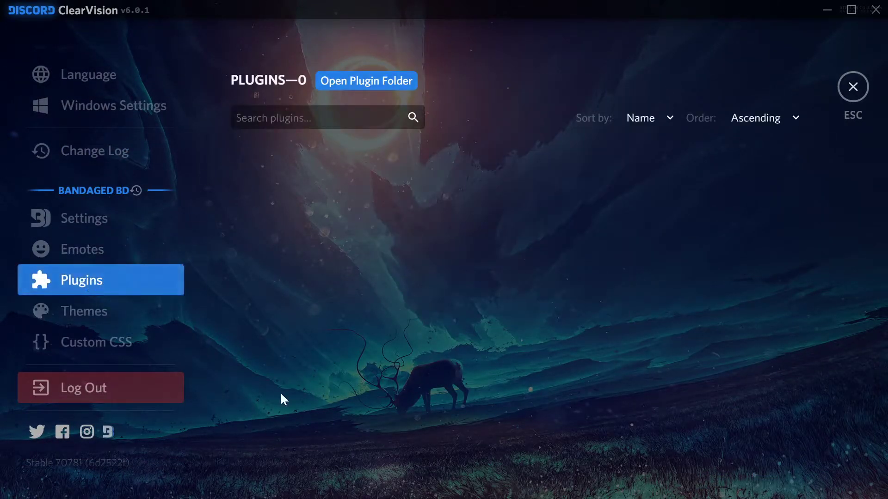
left_click(143, 342)
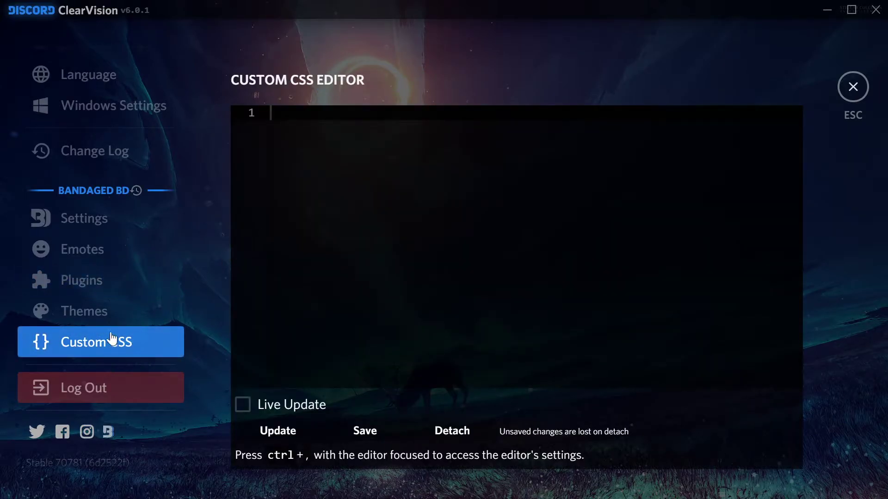
- In the BandagedBD theme settings, disable ClearVision v6, enable Super_Mario_World and close the settings
left_click(51, 313)
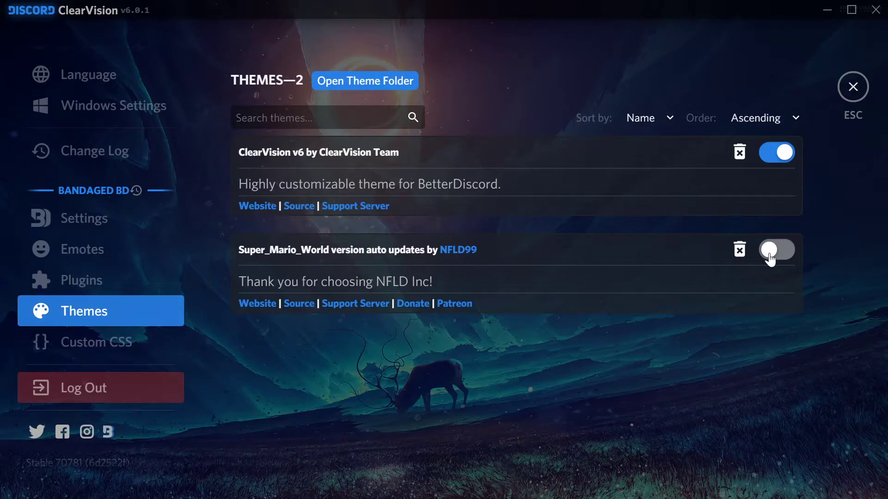
left_click(778, 152)
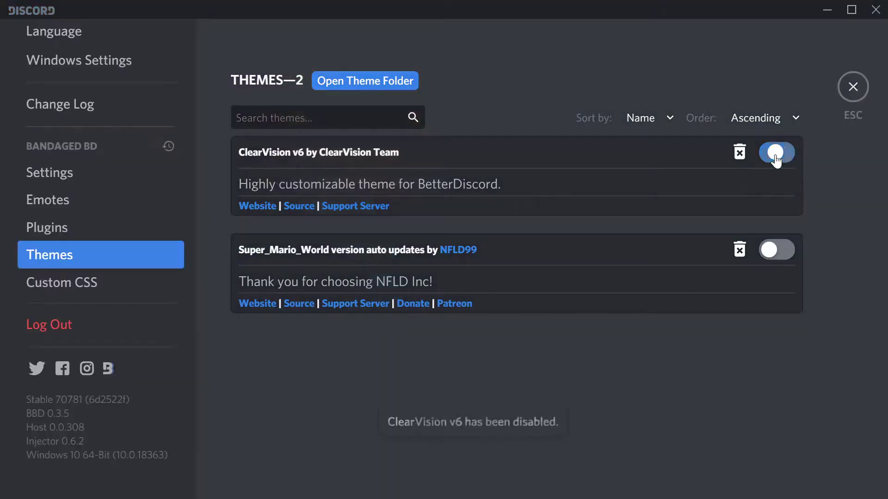
left_click(768, 250)
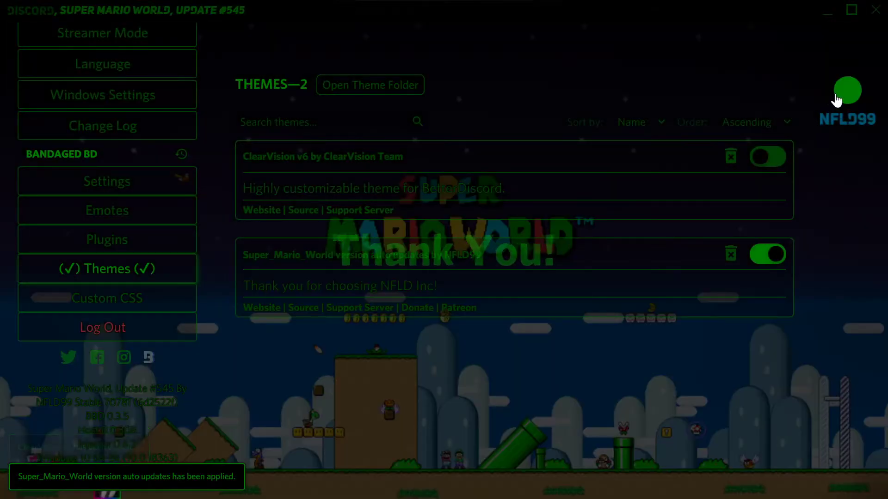
left_click(836, 98)
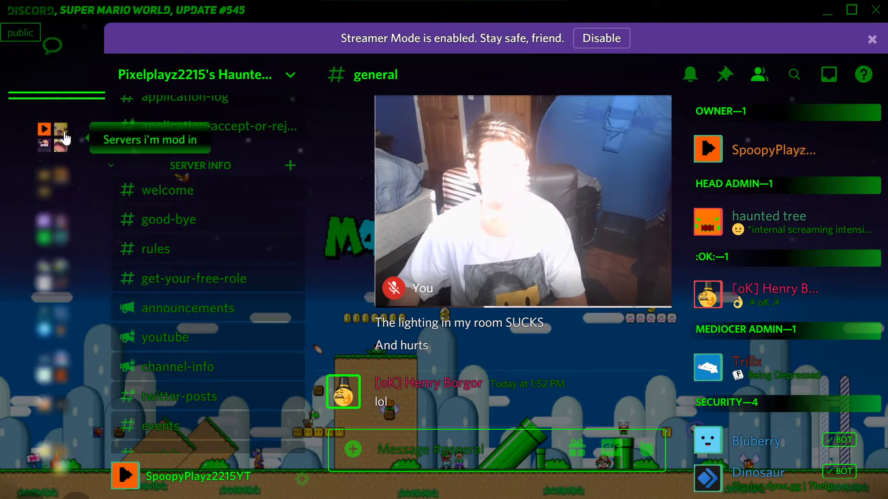
- Reopen the user settings, enable the ClearVision v6 theme, disable Super_Mario_World and leave the settings
left_click(301, 475)
scroll(86, 328, "down", 12)
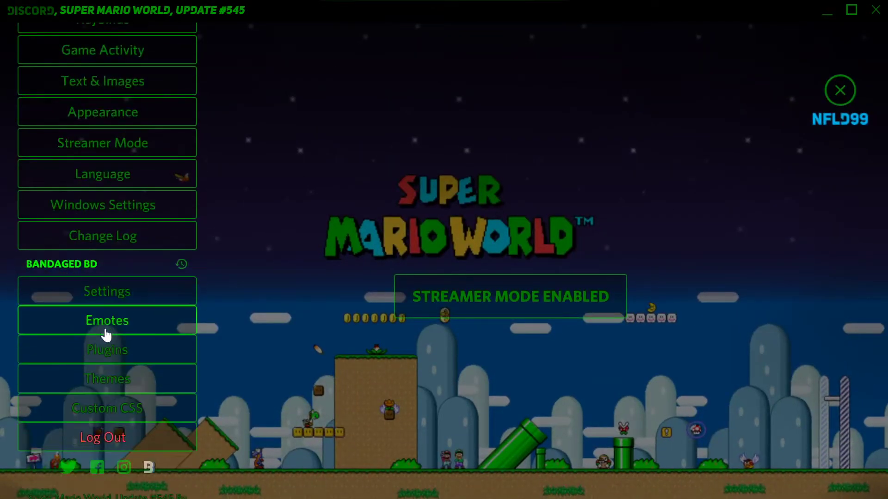
left_click(118, 205)
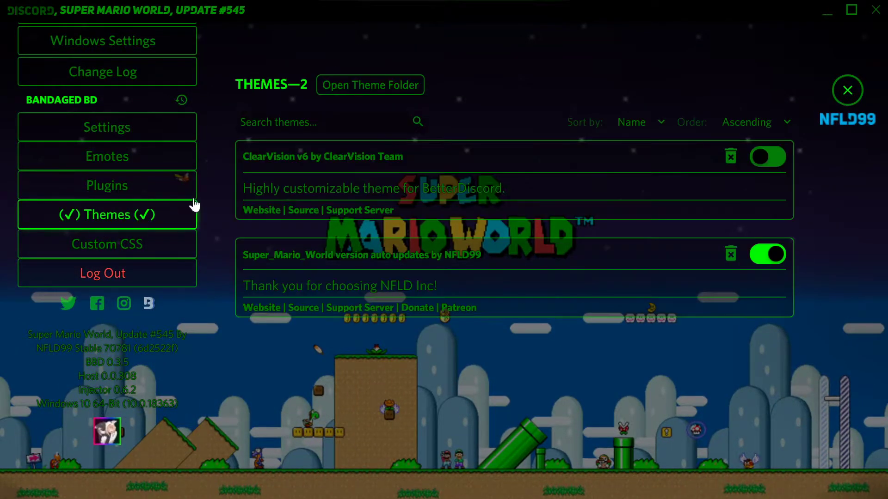
left_click(768, 157)
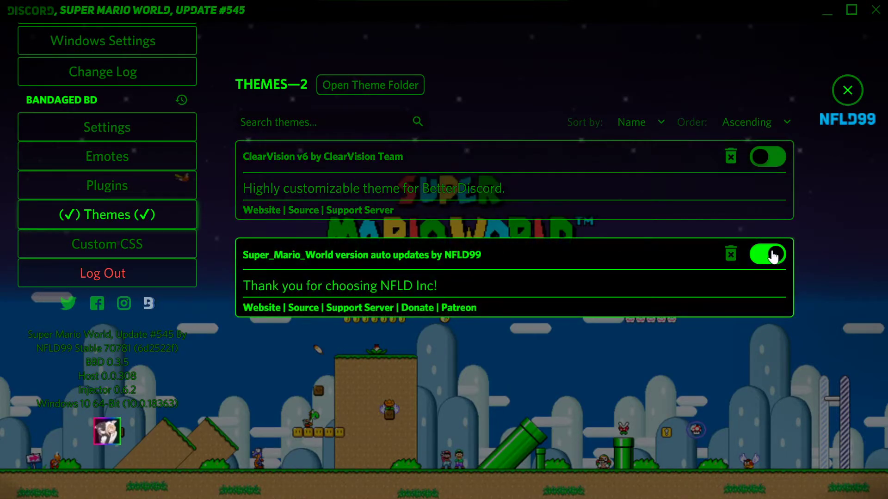
left_click(769, 255)
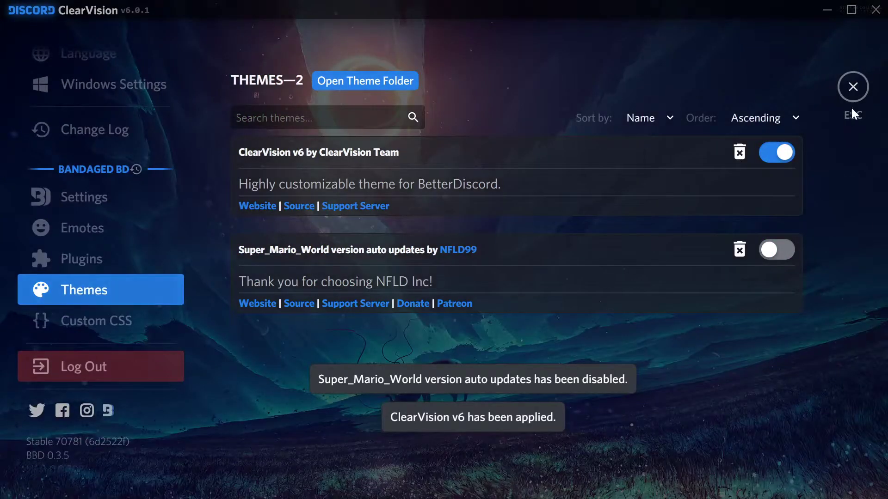
left_click(853, 87)
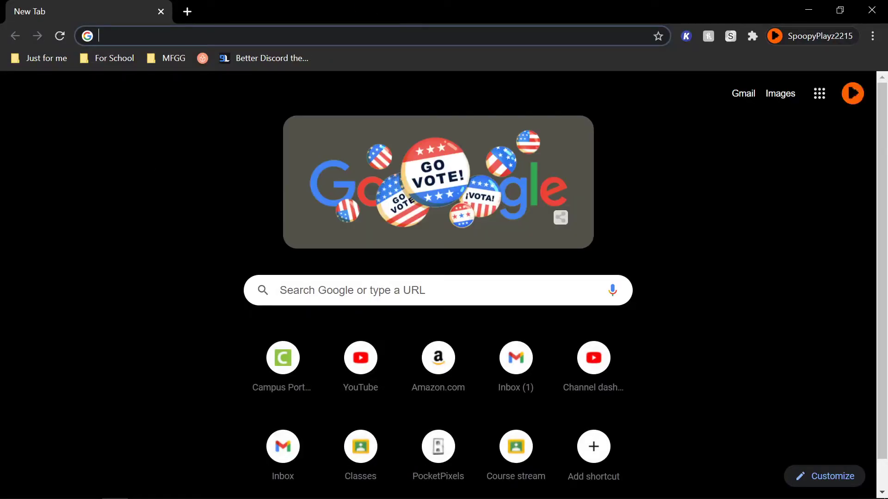
- Switch to Chrome and open the bookmarked BetterDiscordLibrary themes page
left_click(106, 35)
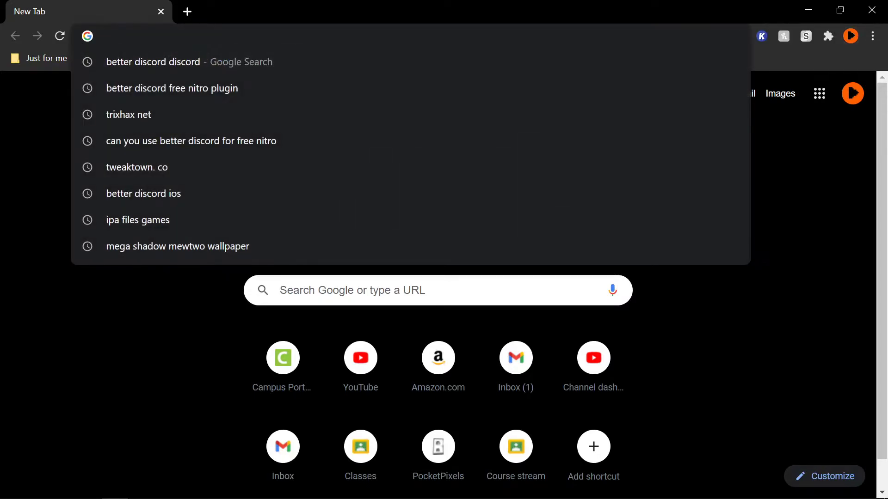
left_click(131, 326)
left_click(277, 59)
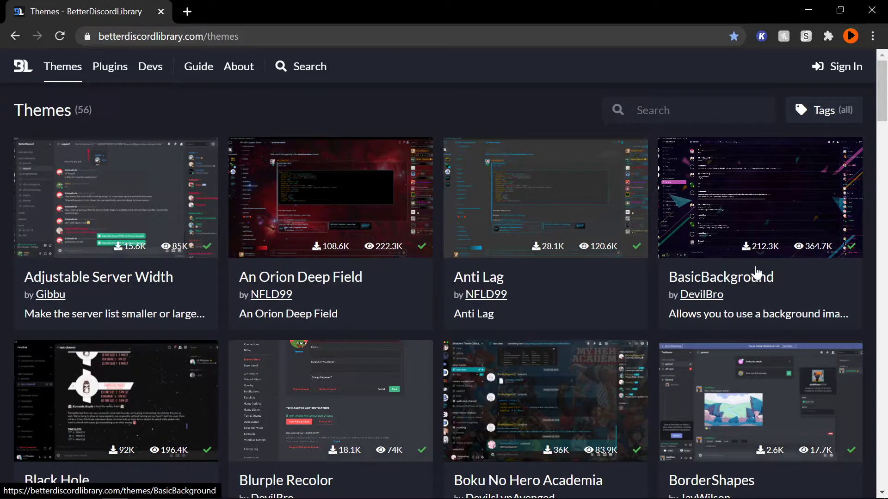
- Find the Midnight UI theme in the list, download its file and close the extra download tab
scroll(555, 257, "down", 4)
scroll(258, 218, "down", 3)
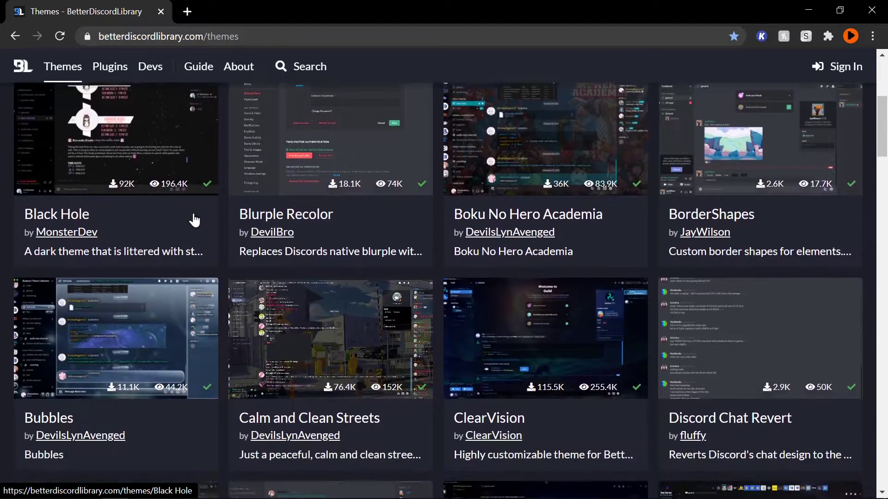
scroll(563, 317, "down", 4)
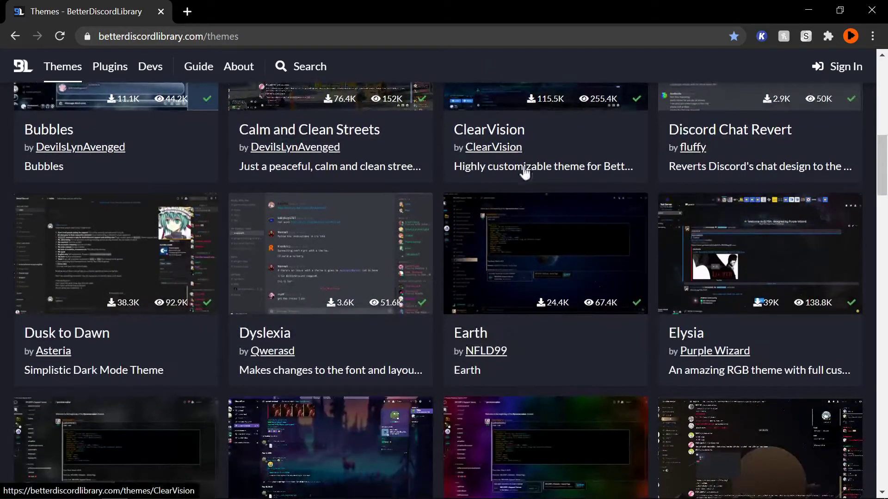
scroll(524, 173, "down", 5)
scroll(490, 231, "down", 7)
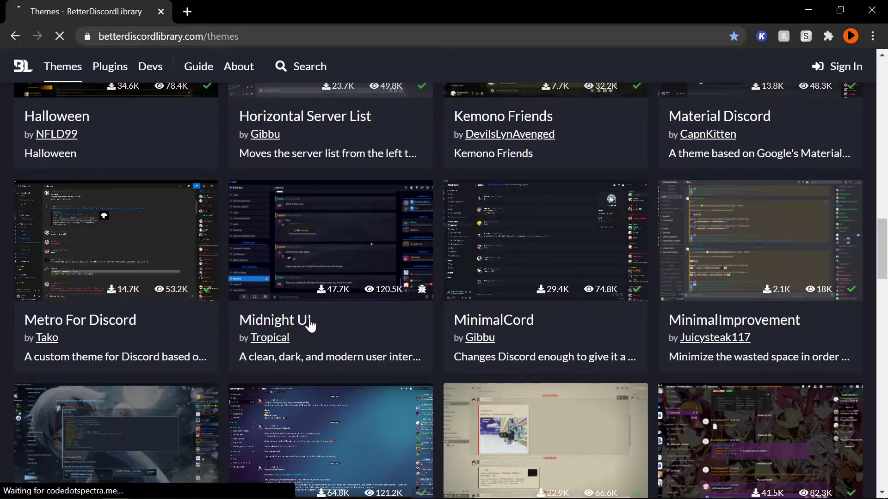
left_click(309, 325)
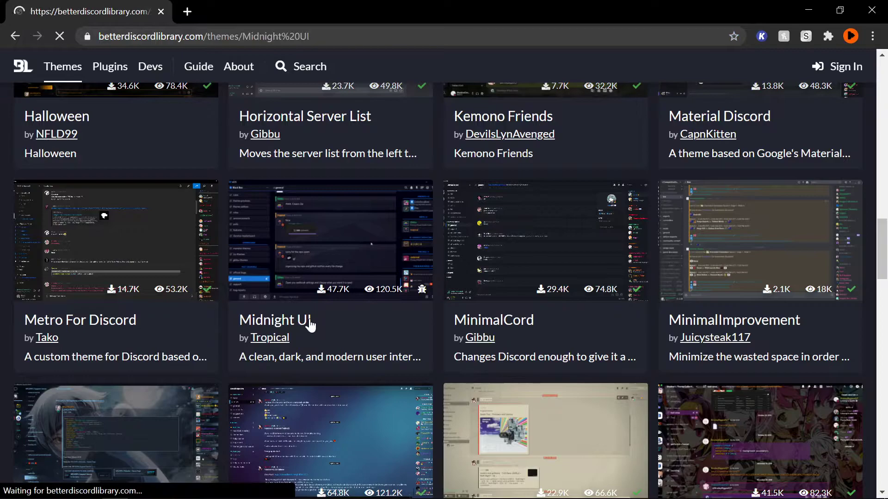
left_click(127, 117)
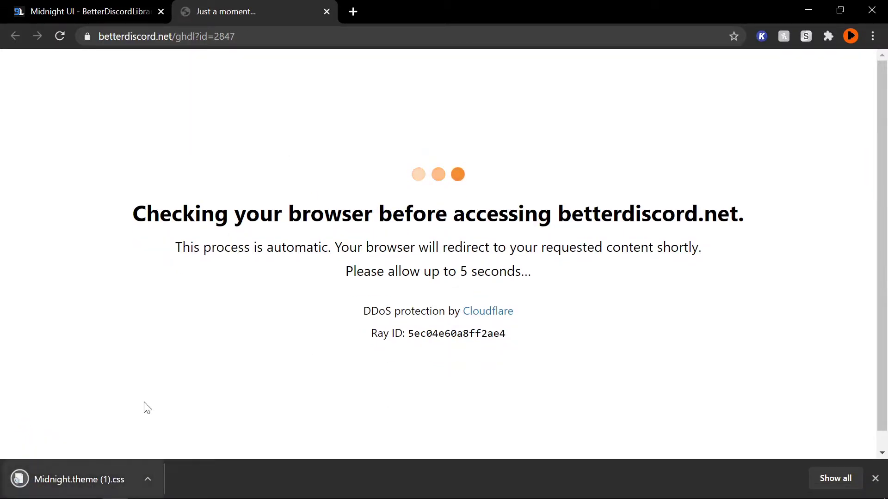
left_click(327, 11)
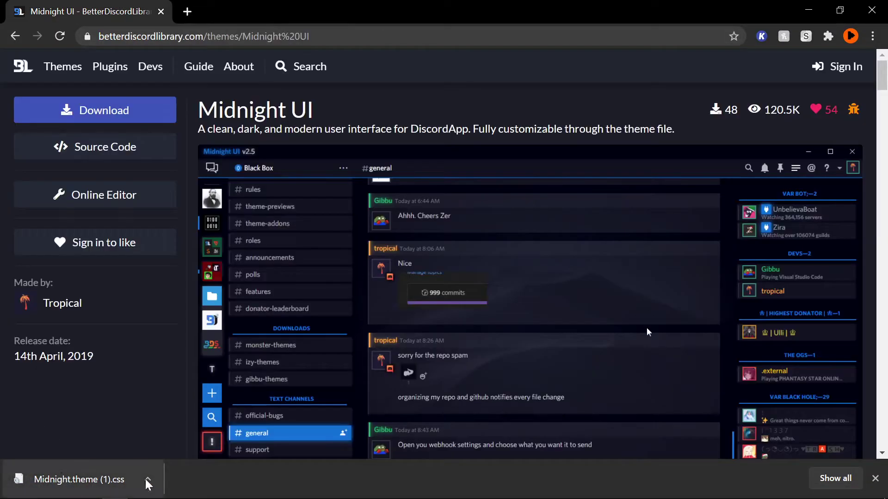
- Switch back to Discord and view the BandagedBD Themes page in the user settings
left_click(219, 490)
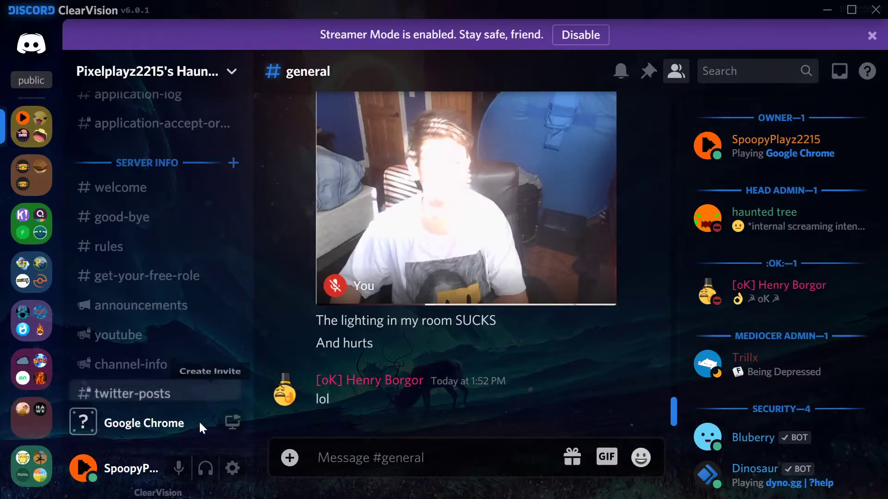
left_click(234, 468)
scroll(110, 319, "down", 15)
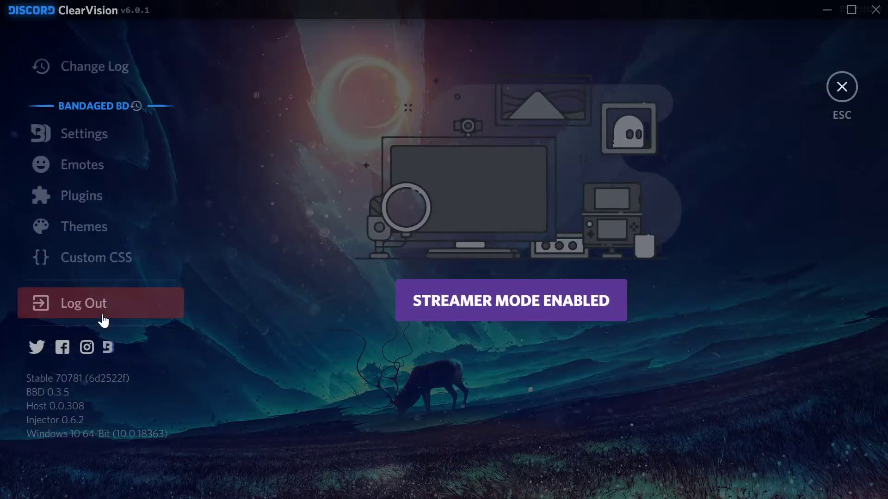
left_click(85, 227)
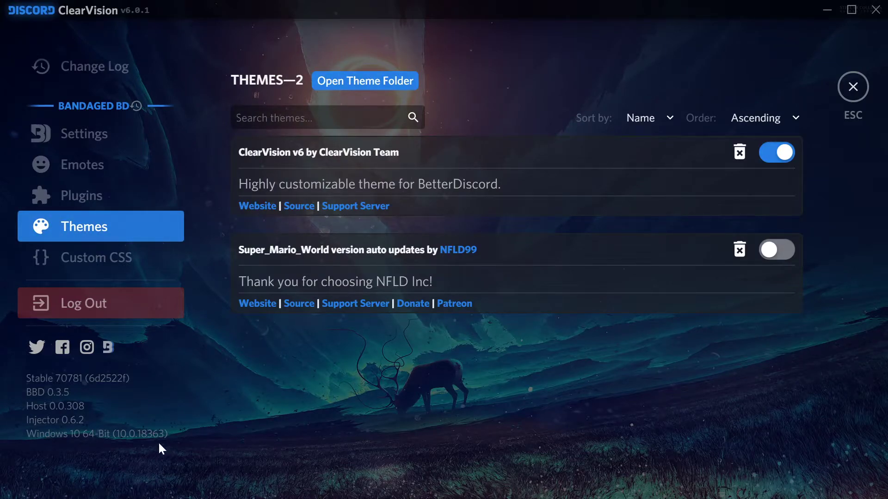
- Move the downloaded Midnight.theme (1).css into the BetterDiscord themes folder and close the folder, the download bar and Chrome
key("super")
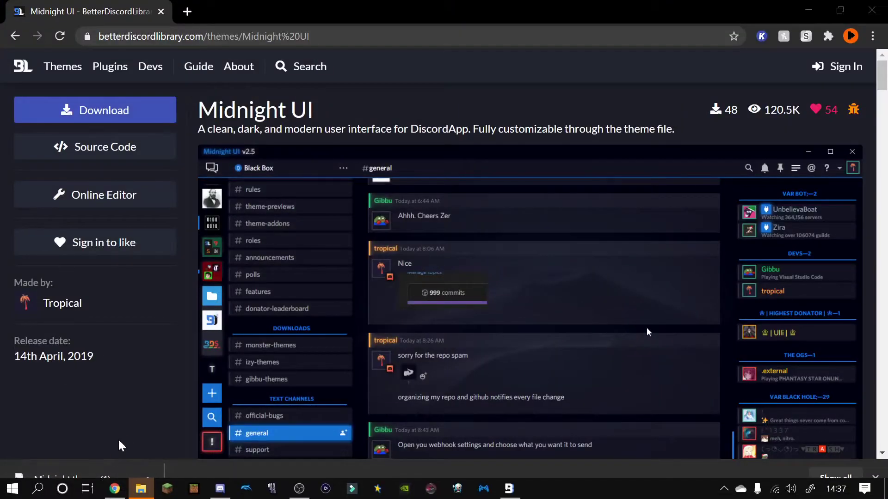
left_click_drag(109, 471, 440, 278)
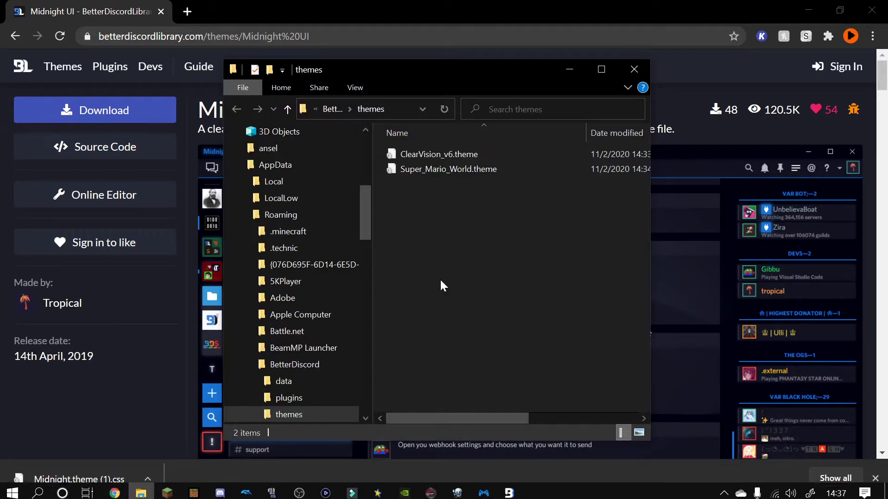
left_click(637, 68)
left_click(216, 491)
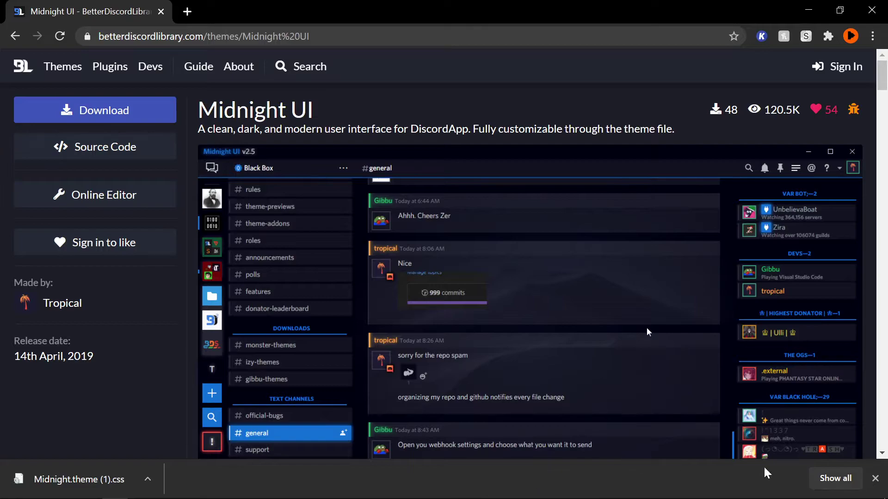
left_click(875, 479)
left_click(872, 10)
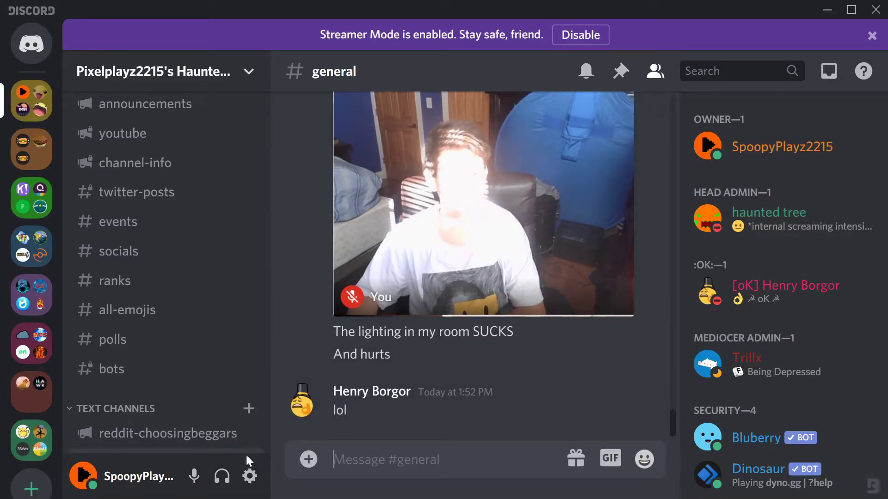
- Look through all sections of Discord's user settings for the BandagedBD entries and leave the settings
left_click(249, 476)
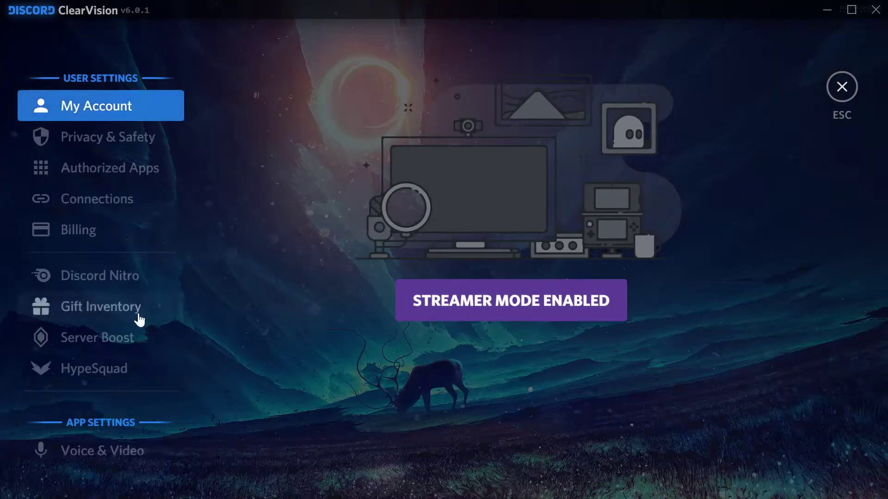
scroll(138, 319, "down", 10)
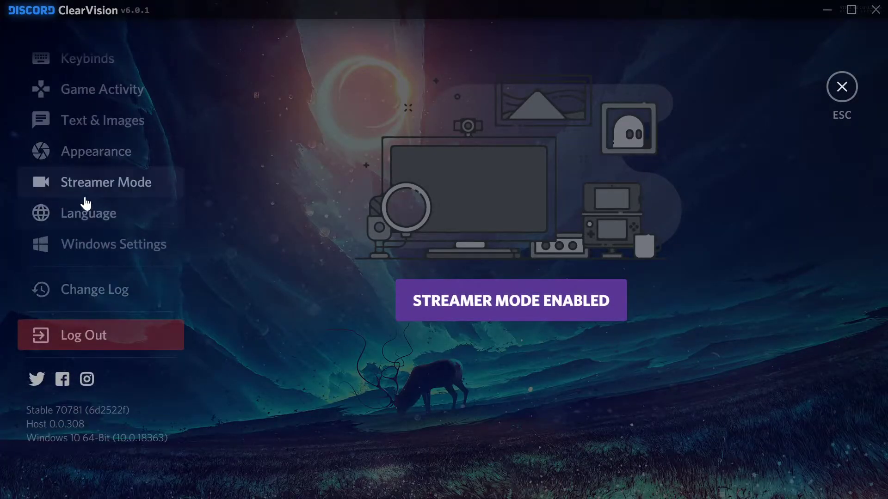
scroll(79, 272, "up", 5)
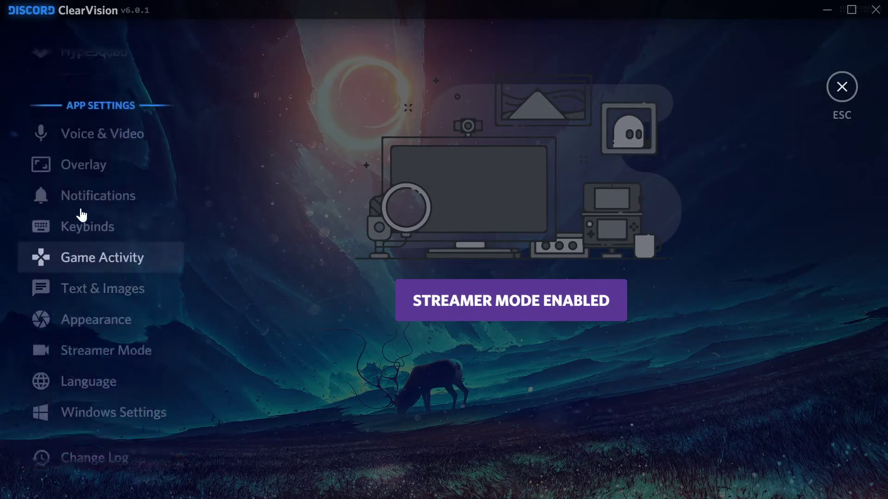
scroll(79, 213, "up", 5)
scroll(79, 241, "down", 9)
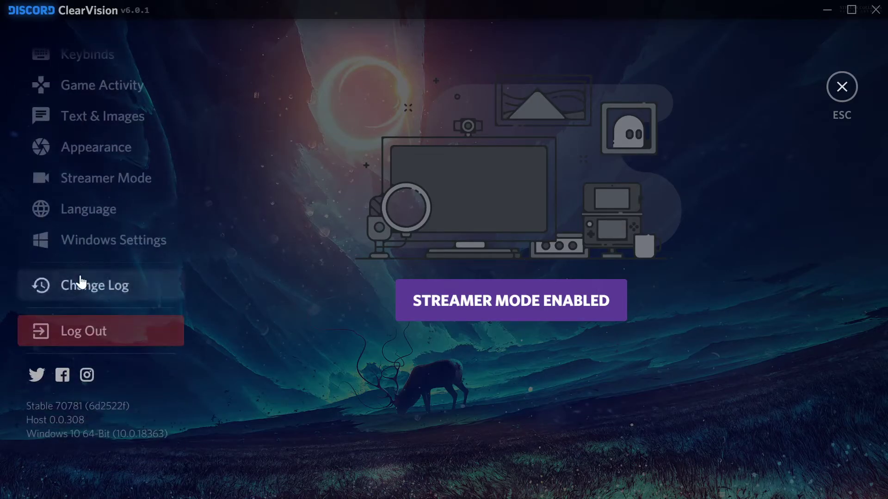
scroll(122, 282, "up", 6)
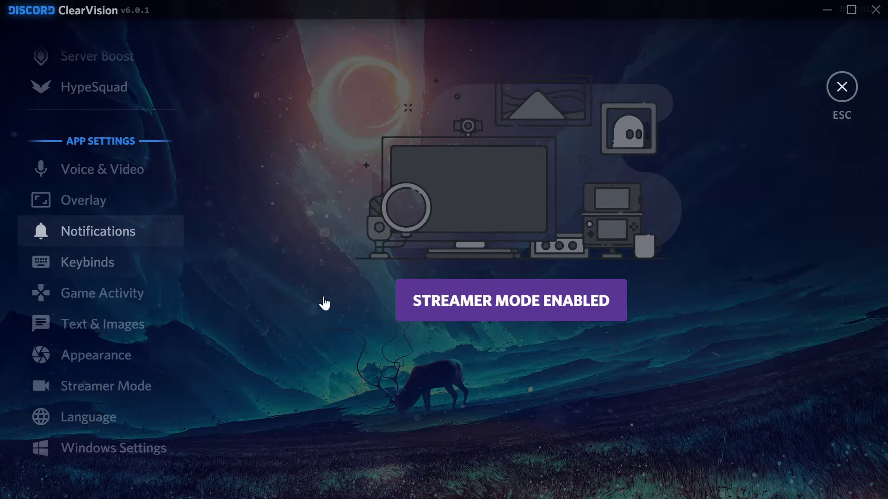
scroll(140, 259, "up", 6)
scroll(134, 263, "down", 10)
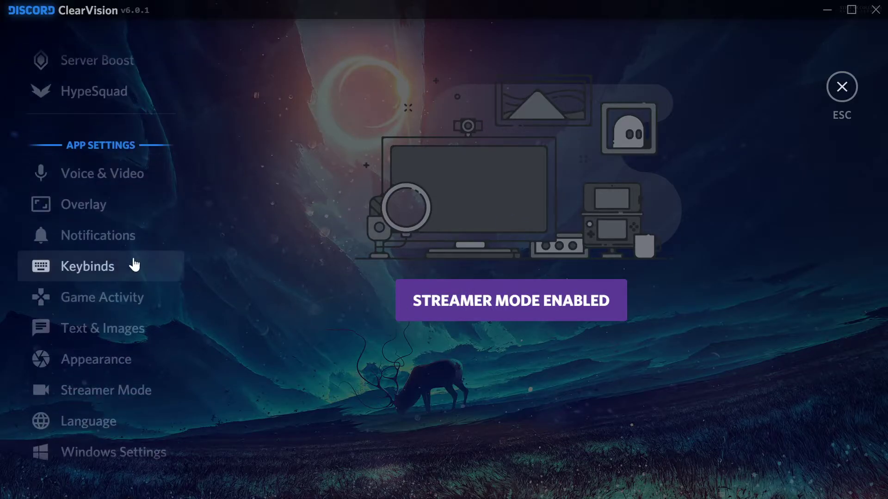
scroll(134, 287, "up", 1)
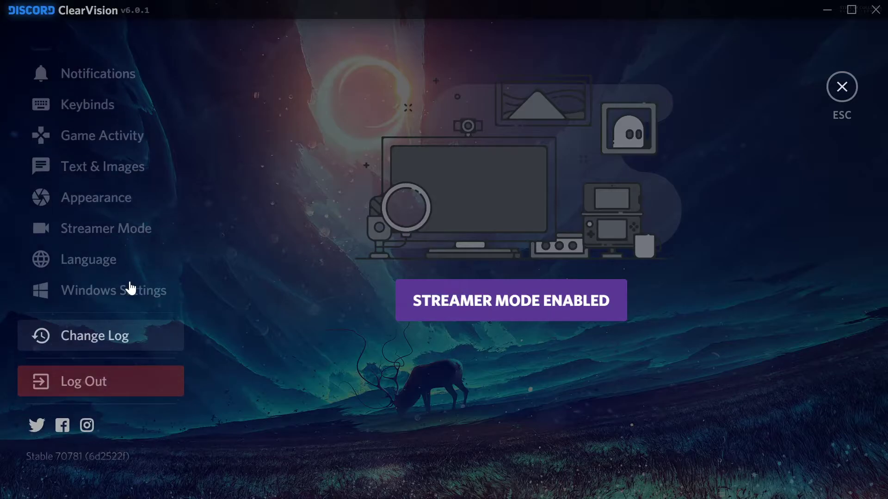
scroll(130, 288, "up", 12)
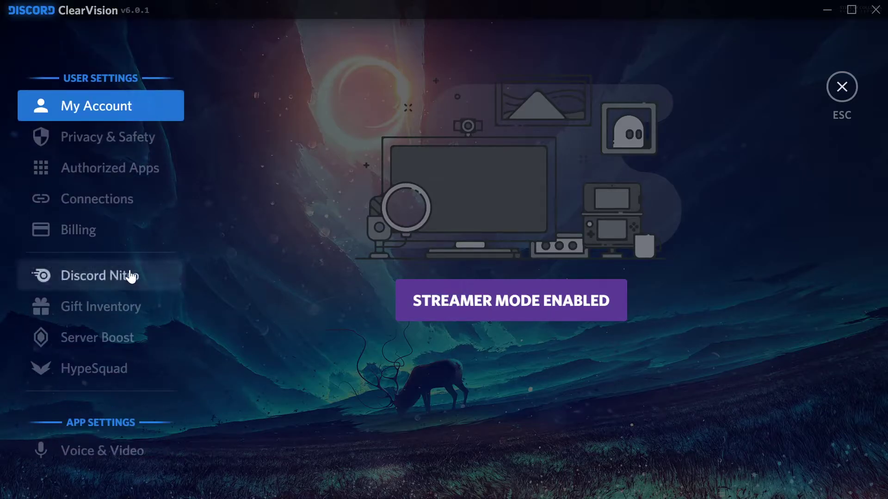
scroll(129, 275, "down", 10)
key("Escape")
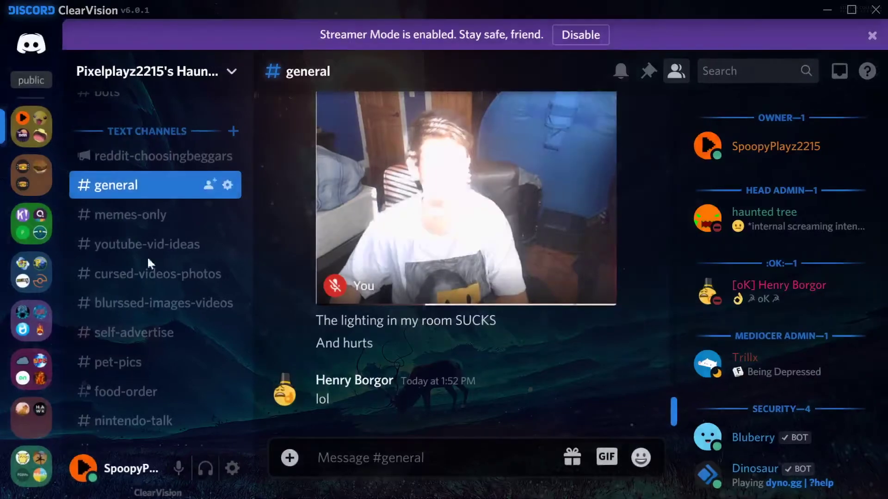
- Reopen the user settings, go to BandagedBD's Themes page and open the theme folder
left_click(229, 469)
scroll(139, 331, "down", 10)
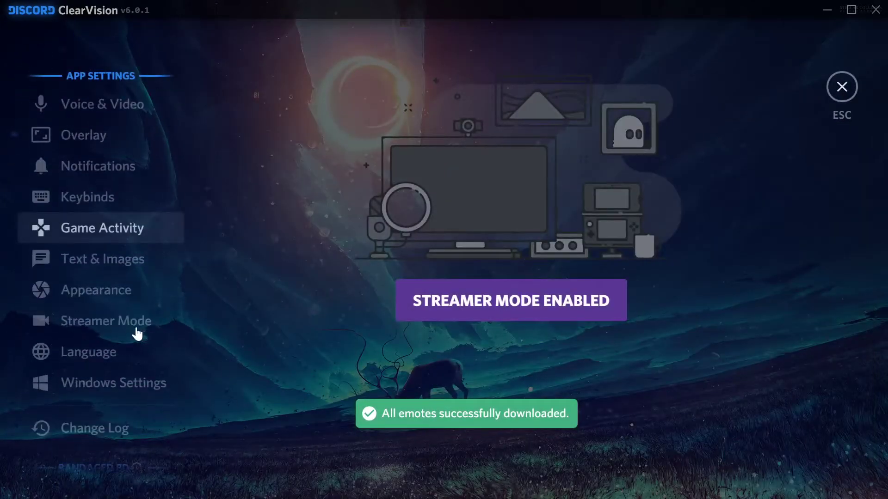
scroll(137, 333, "down", 2)
left_click(105, 313)
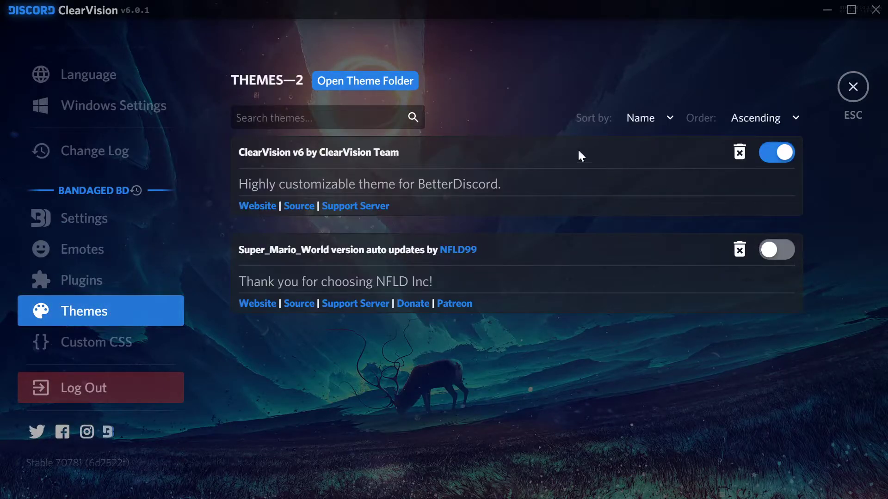
left_click(405, 86)
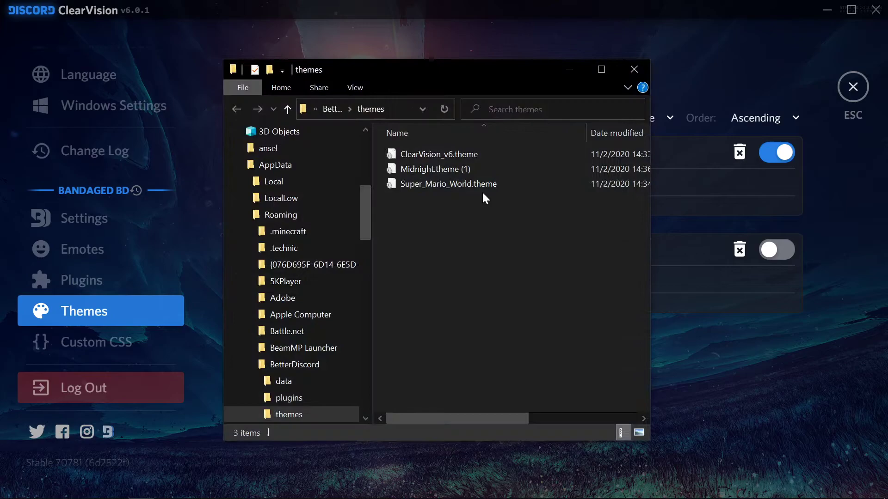
- Examine the date, type and size of the theme files and try to drop Midnight.theme (1) onto Discord's Themes page
left_click_drag(452, 418, 561, 414)
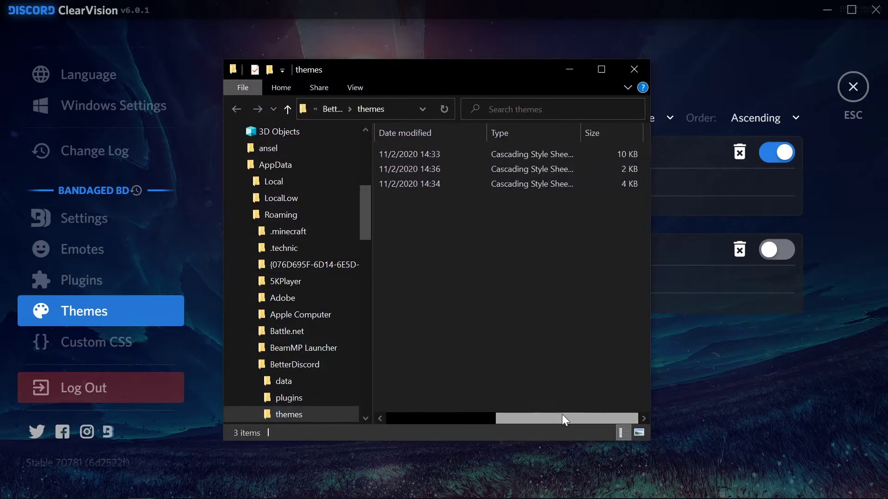
left_click_drag(617, 420, 322, 396)
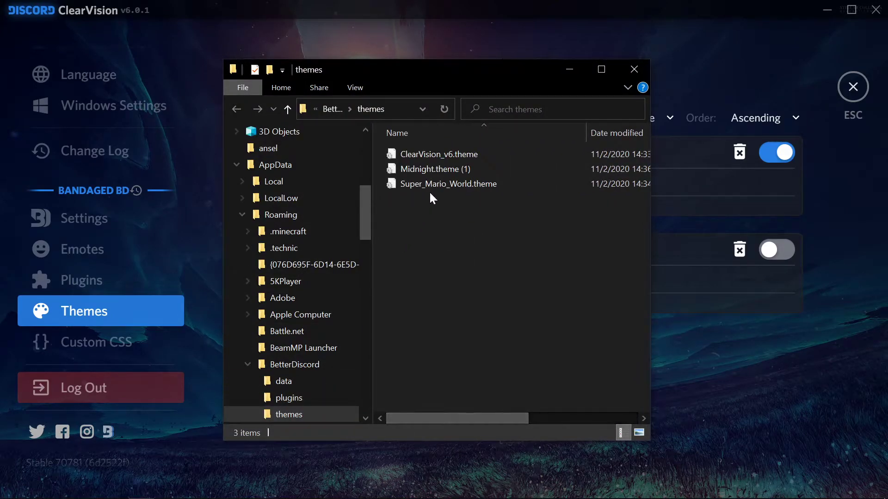
left_click_drag(430, 173, 755, 372)
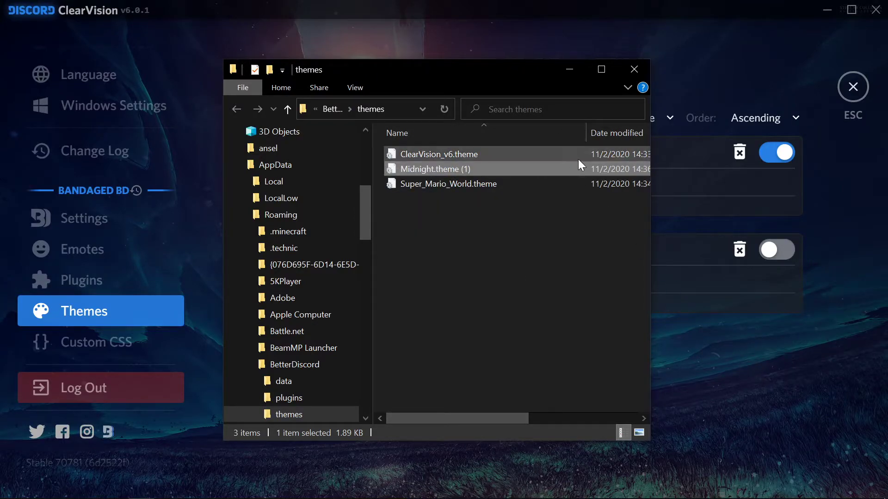
- Close the themes folder, leave the user settings and look through the general channel's messages with the ClearVision theme
left_click(633, 70)
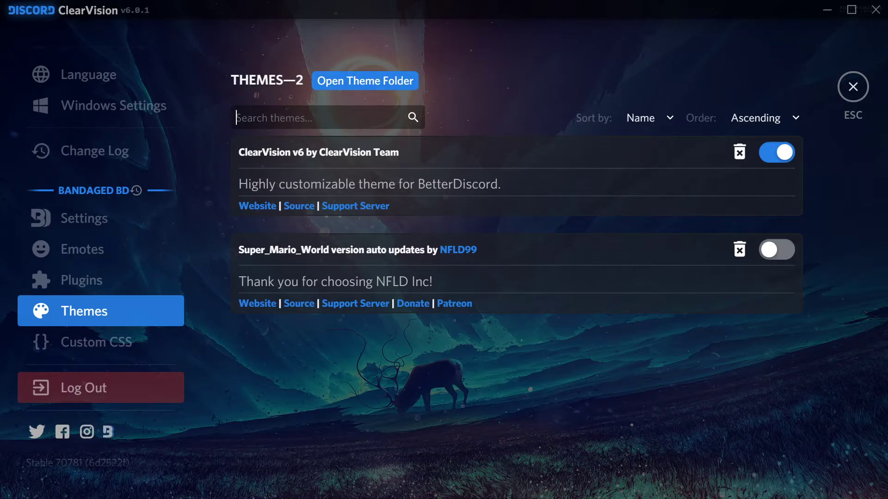
key("super")
left_click(840, 97)
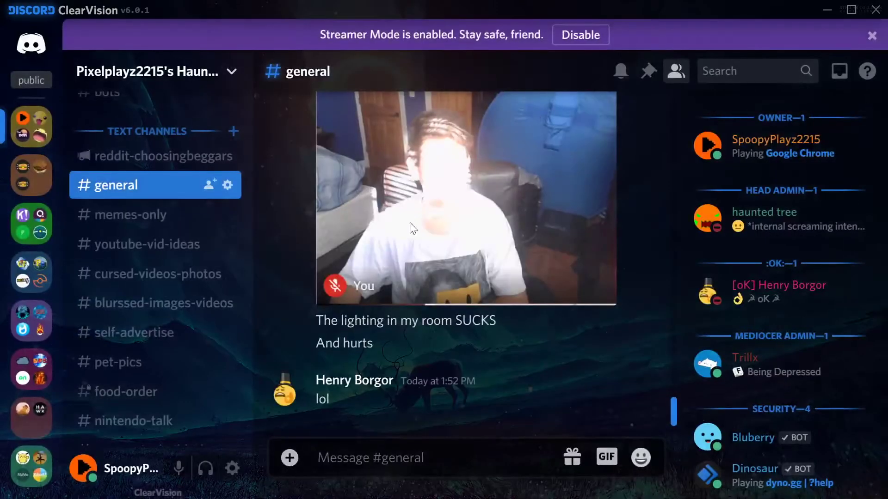
scroll(540, 221, "up", 10)
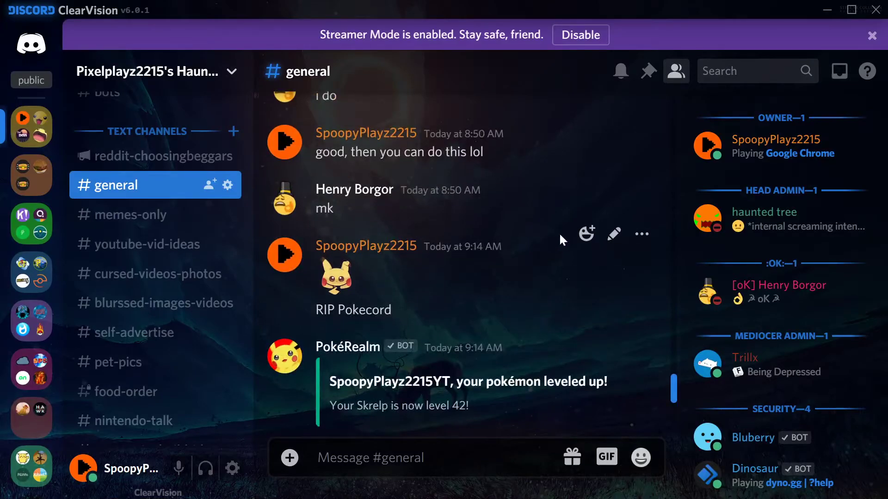
scroll(547, 256, "down", 10)
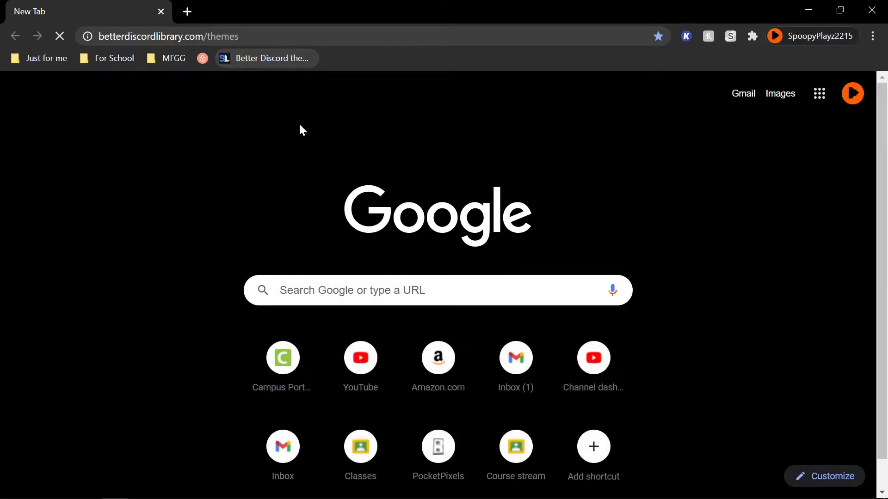
- Switch to the BetterDiscordLibrary themes list in Chrome, browse it to Midnight UI and examine that theme's preview and comments
scroll(532, 280, "down", 4)
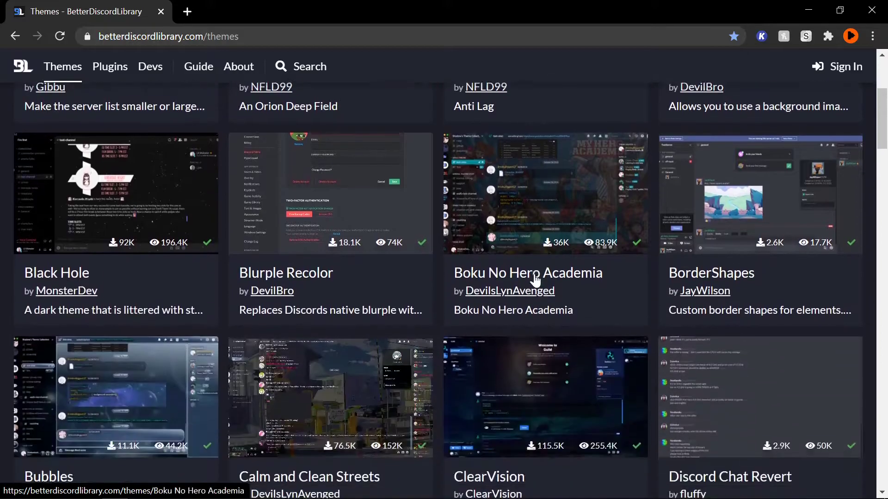
scroll(535, 280, "down", 4)
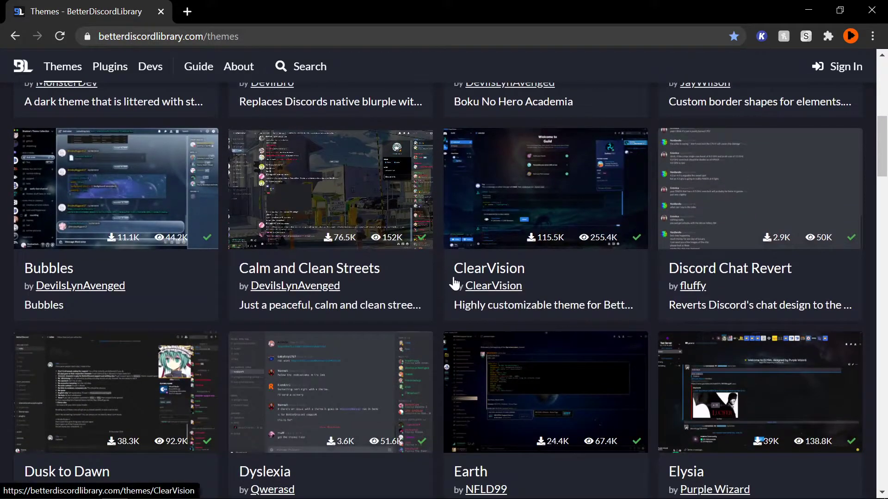
scroll(420, 279, "down", 4)
scroll(336, 382, "down", 4)
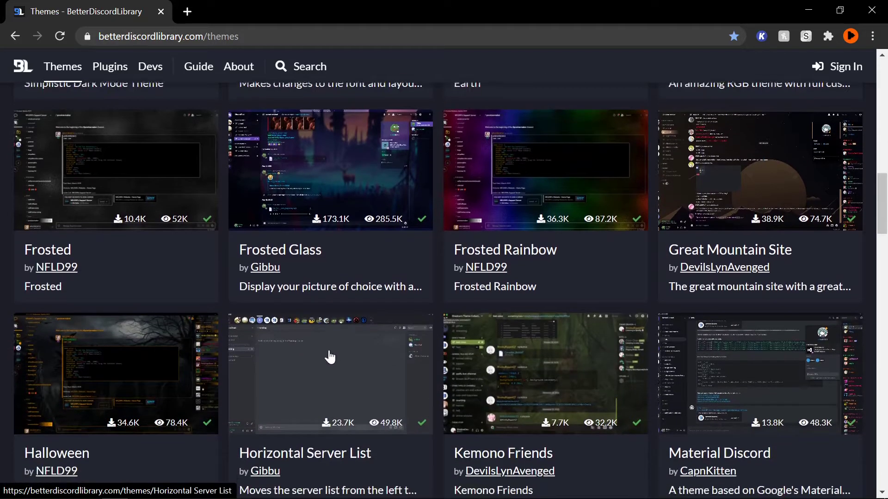
scroll(330, 357, "down", 7)
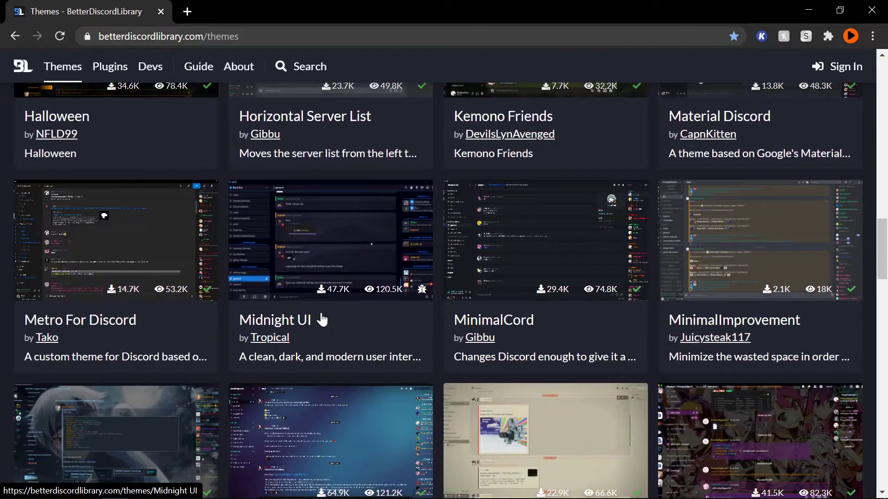
left_click(322, 319)
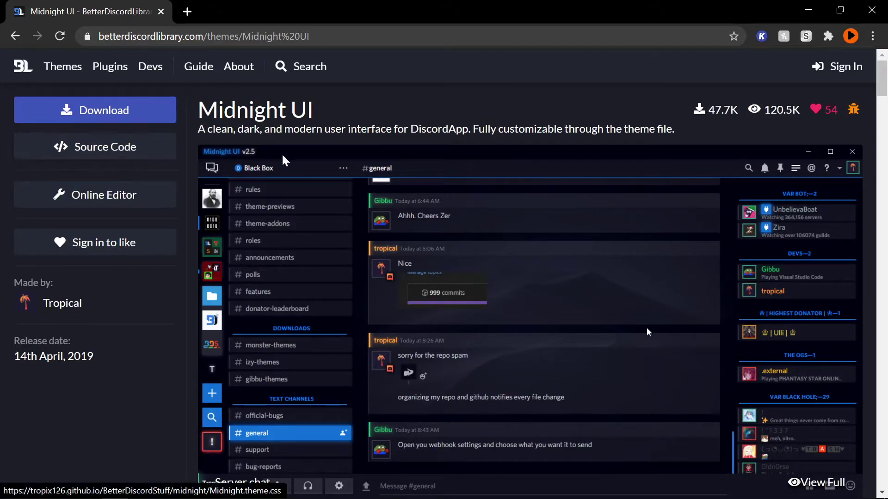
scroll(396, 217, "down", 5)
scroll(394, 212, "down", 3)
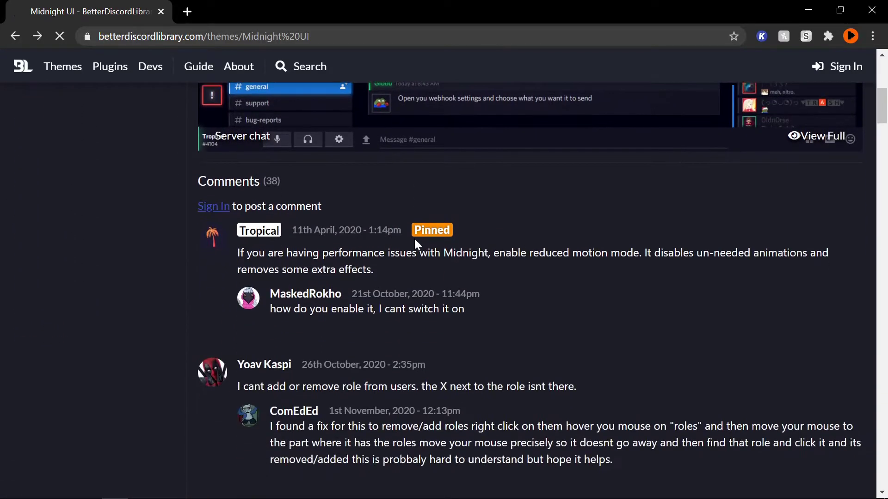
- Return from Midnight UI to the themes list and look through the themes that follow it
key("alt+Left")
scroll(227, 274, "down", 4)
scroll(227, 275, "up", 4)
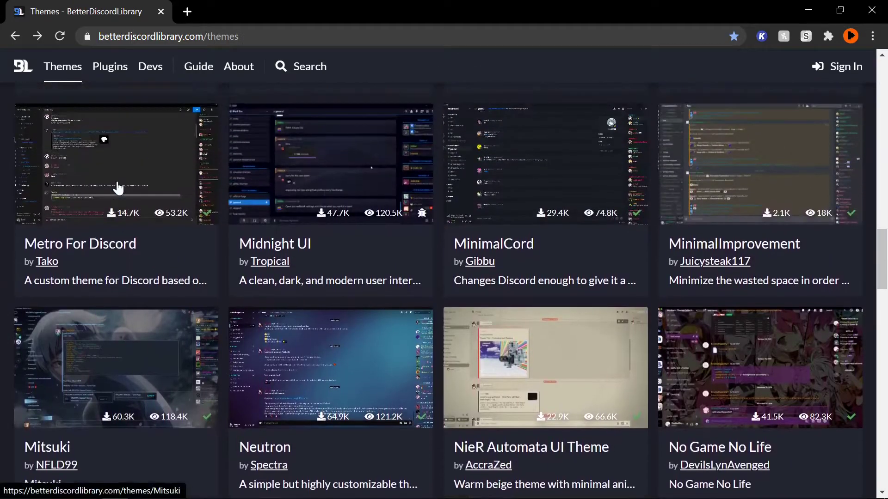
scroll(562, 323, "down", 10)
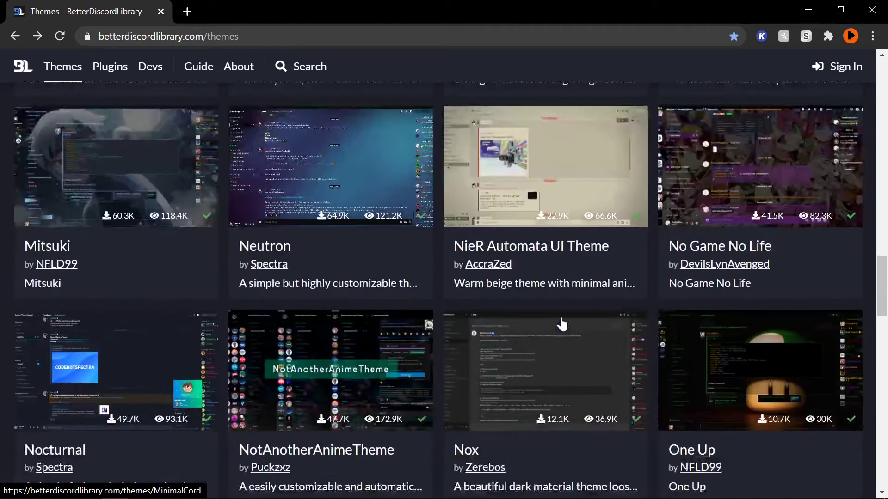
scroll(193, 300, "up", 20)
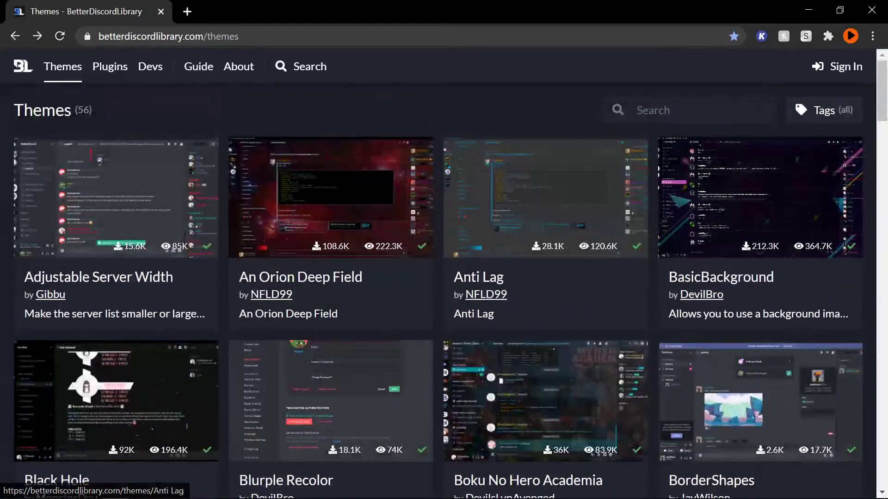
- Search the themes for "Dark", open SimplyDark and view its User settings and Friends list previews
left_click(657, 110)
type("Dark")
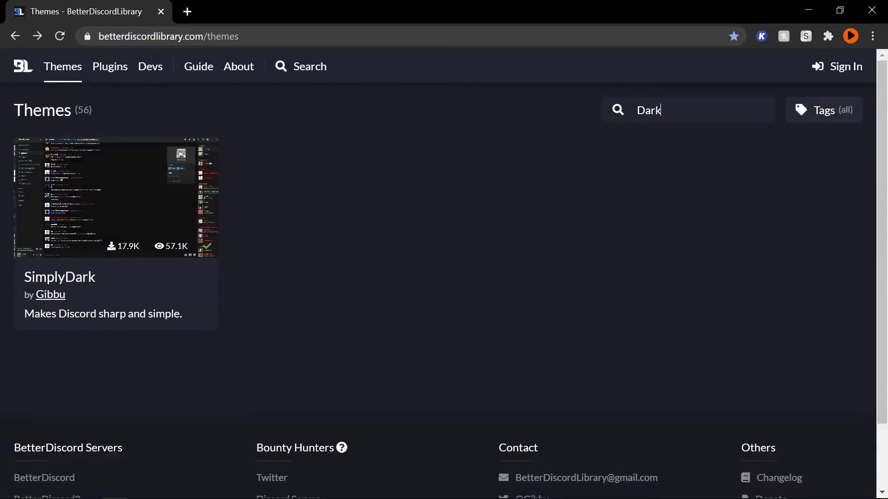
left_click(97, 270)
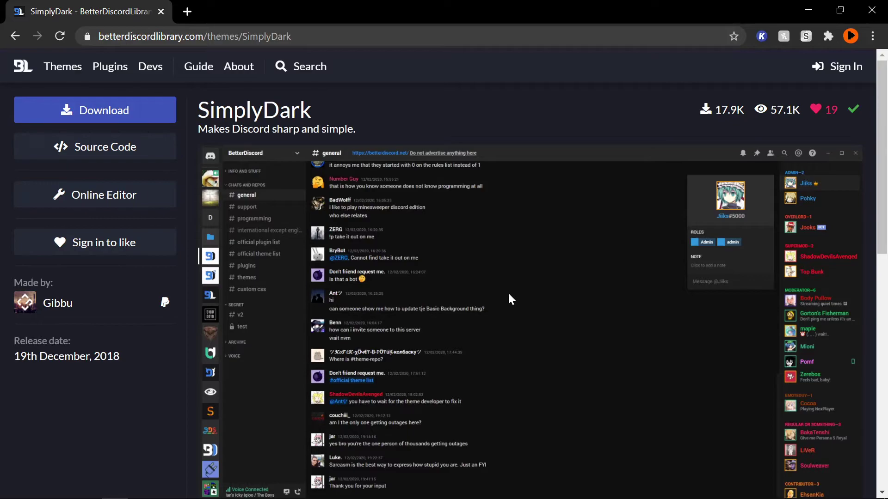
scroll(508, 254, "down", 4)
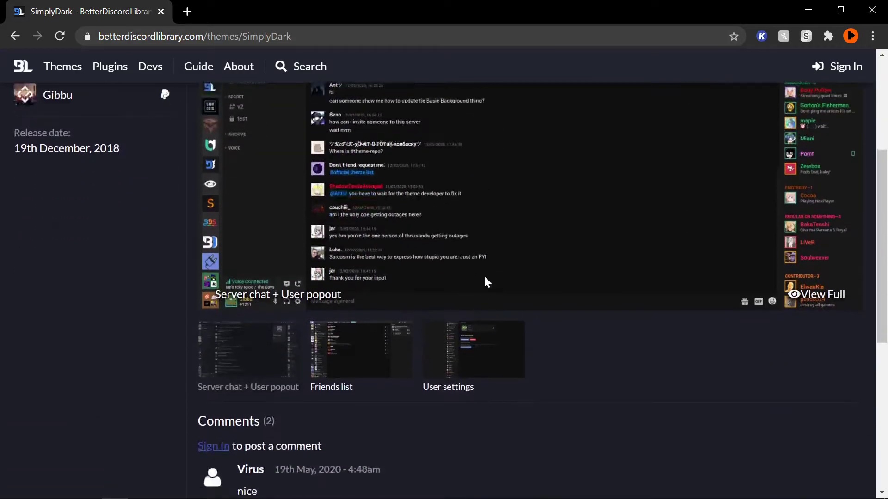
left_click(478, 358)
scroll(431, 332, "up", 3)
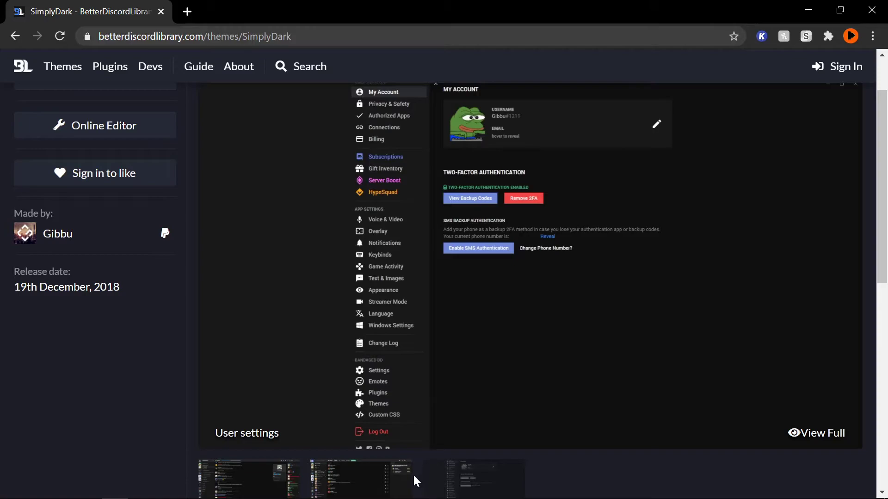
left_click(383, 482)
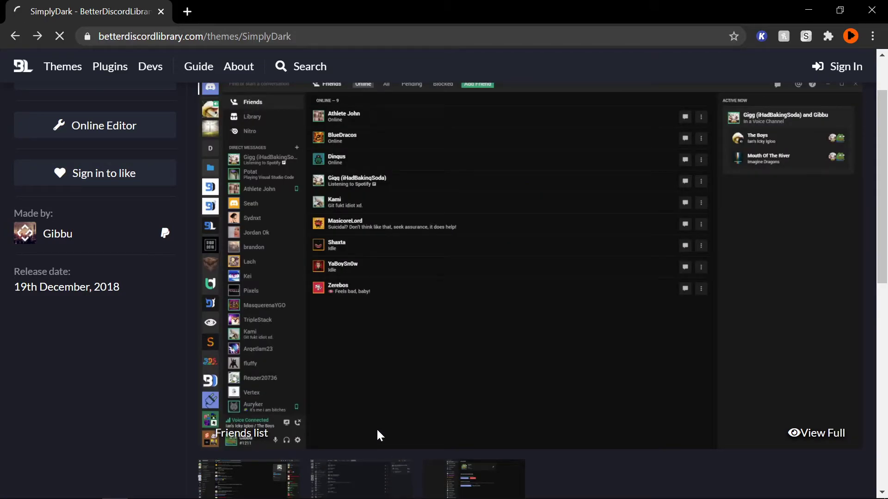
- Go back to the full themes list and look through it from the last themes up to the first ones
scroll(293, 356, "down", 7)
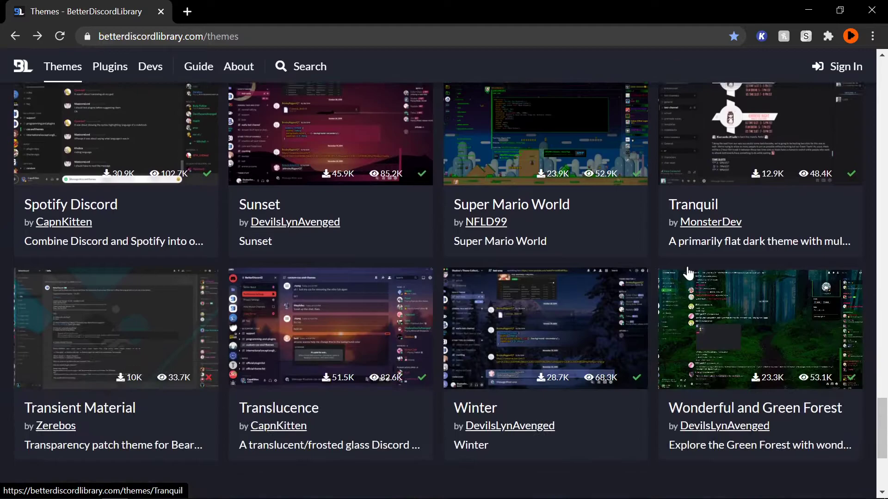
scroll(721, 263, "down", 5)
scroll(509, 278, "up", 5)
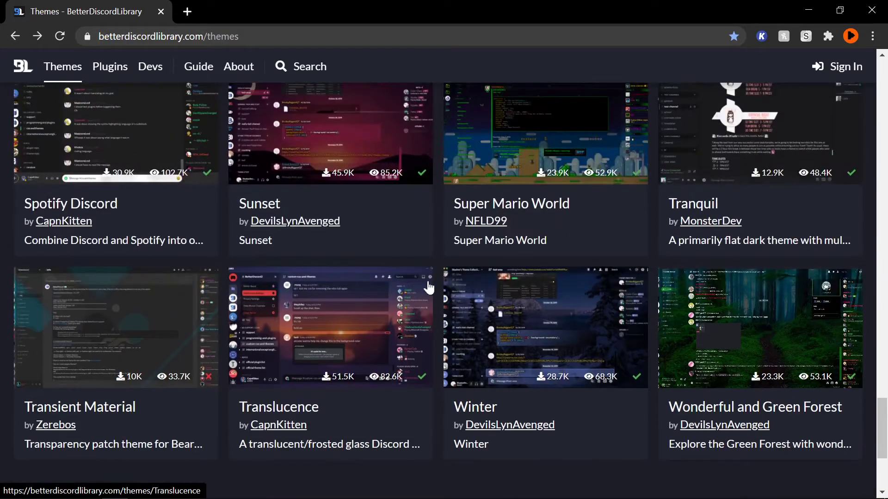
scroll(429, 288, "up", 20)
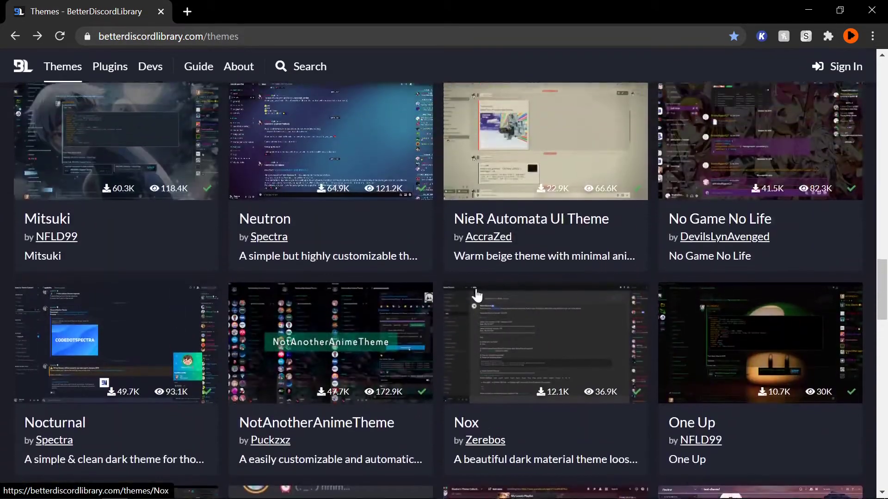
scroll(476, 295, "up", 9)
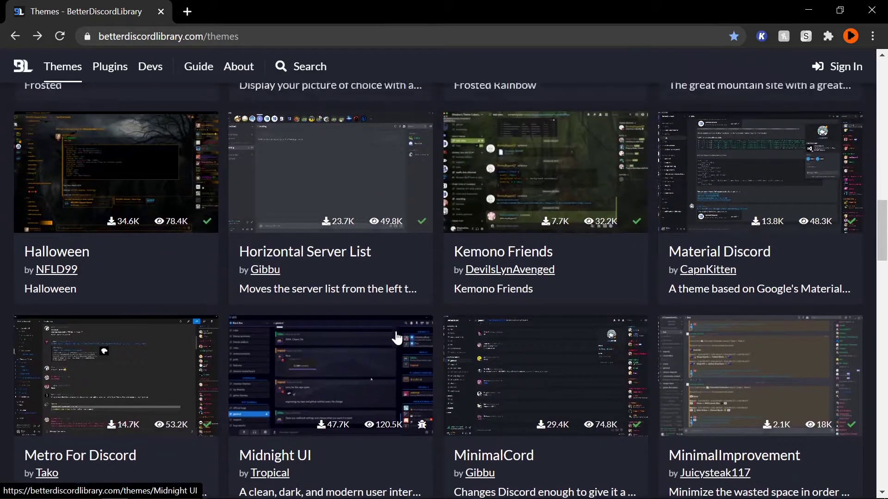
scroll(490, 340, "up", 12)
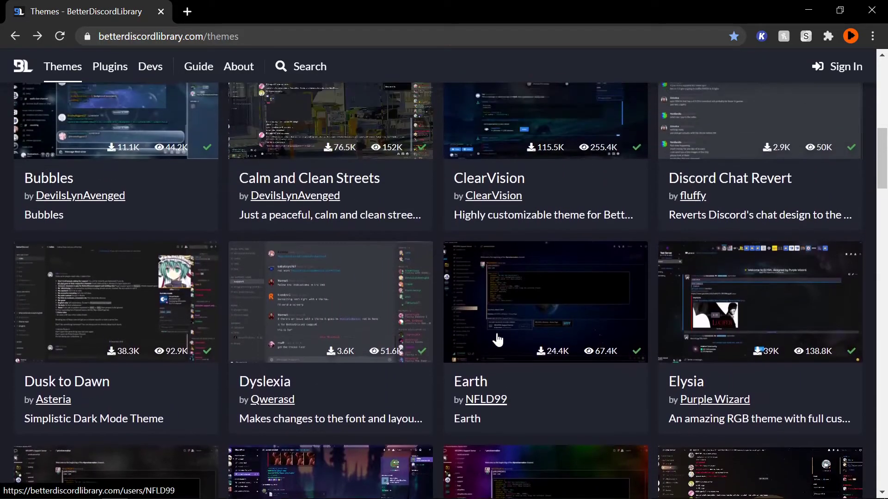
scroll(498, 340, "down", 4)
scroll(370, 262, "up", 6)
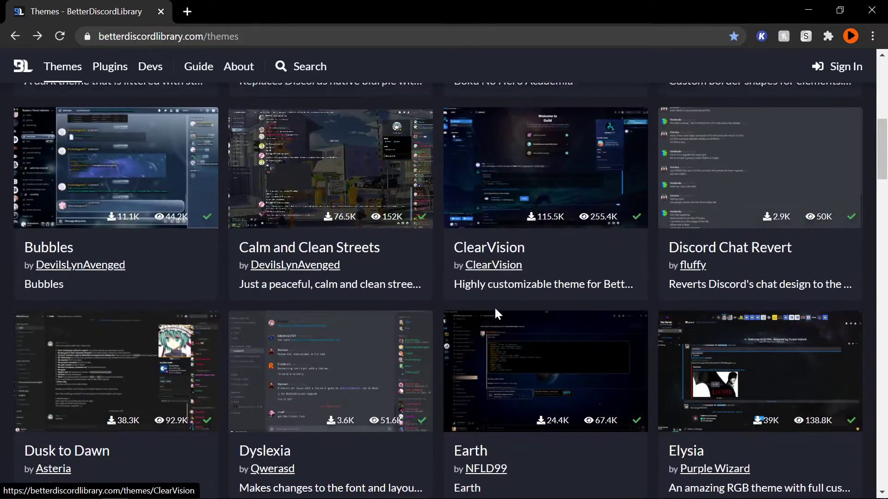
scroll(507, 358, "up", 3)
scroll(507, 357, "up", 6)
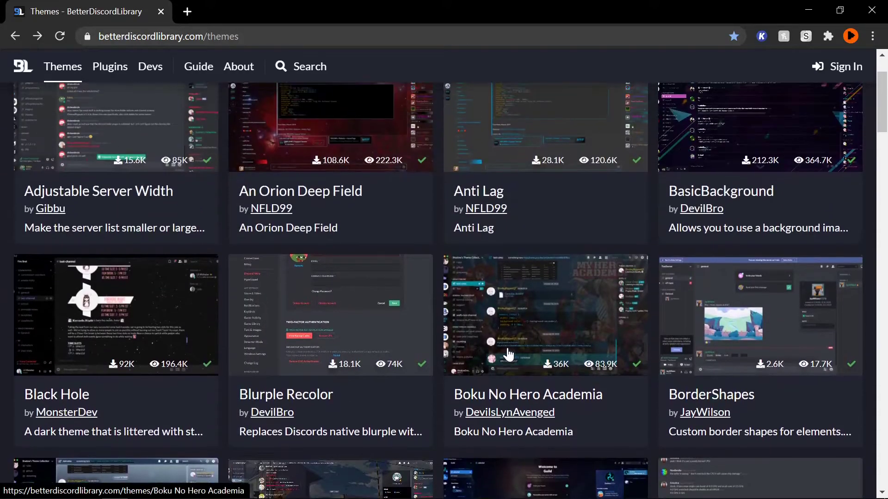
- Open the An Orion Deep Field theme page and examine its preview and comments
left_click(362, 272)
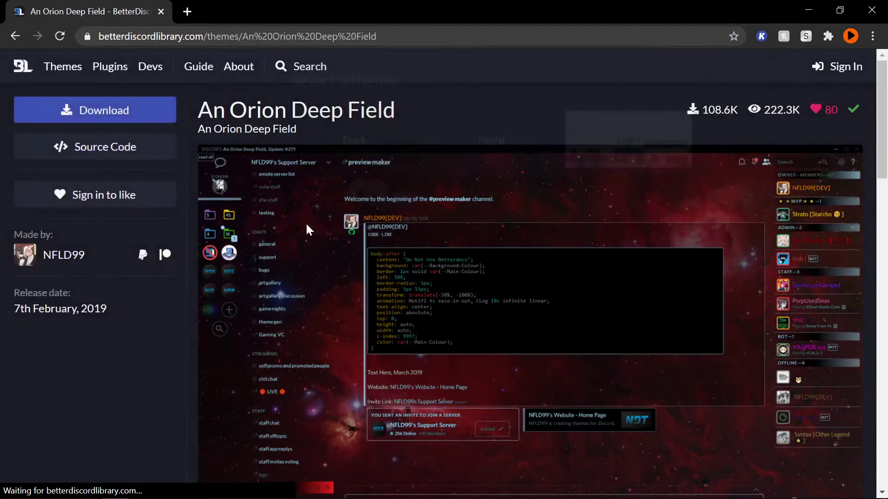
scroll(331, 279, "down", 1)
scroll(332, 281, "down", 3)
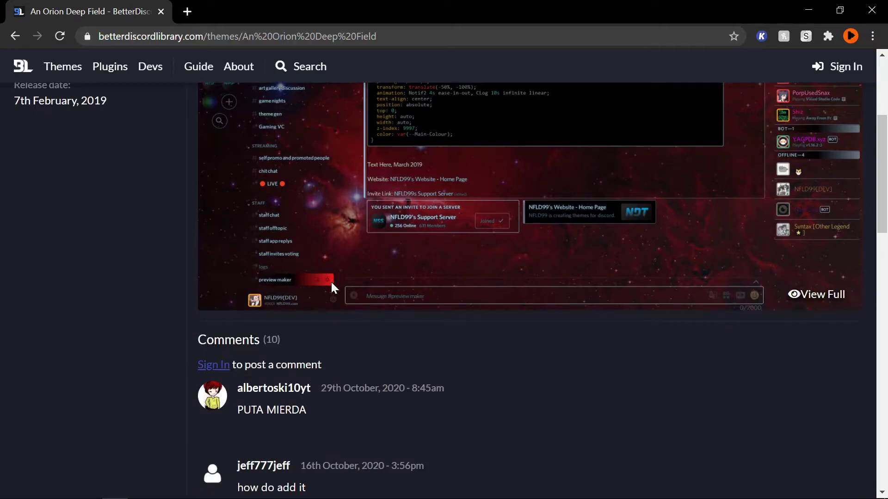
scroll(327, 314, "down", 2)
scroll(324, 328, "up", 6)
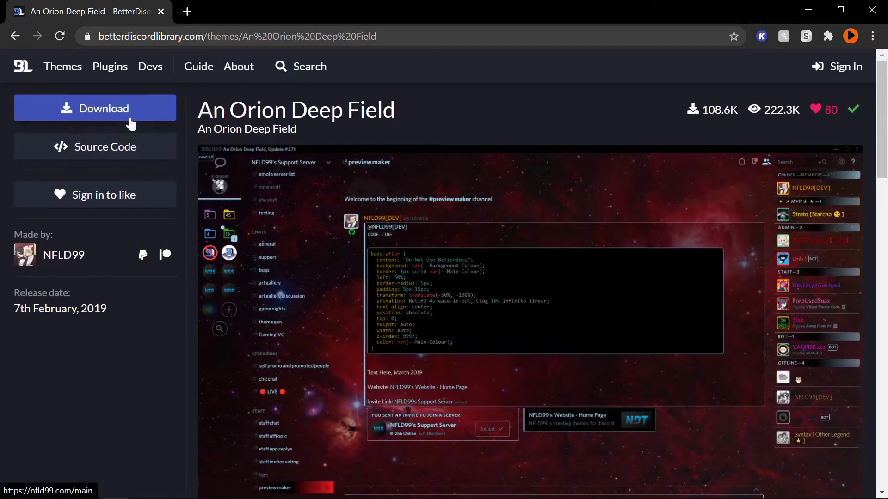
- Follow An Orion Deep Field's download link to the NFLD99 site and look through the themes from 420 to HalloweenV3
left_click(130, 123)
scroll(454, 315, "down", 5)
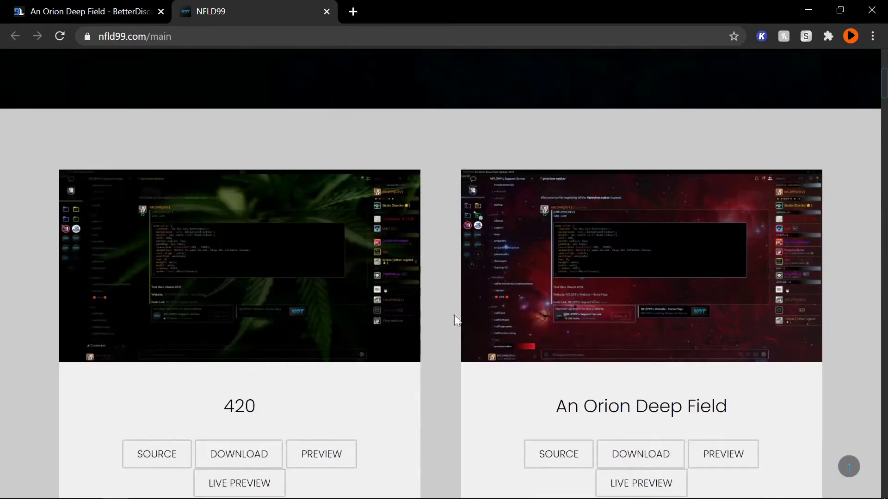
scroll(332, 343, "down", 1)
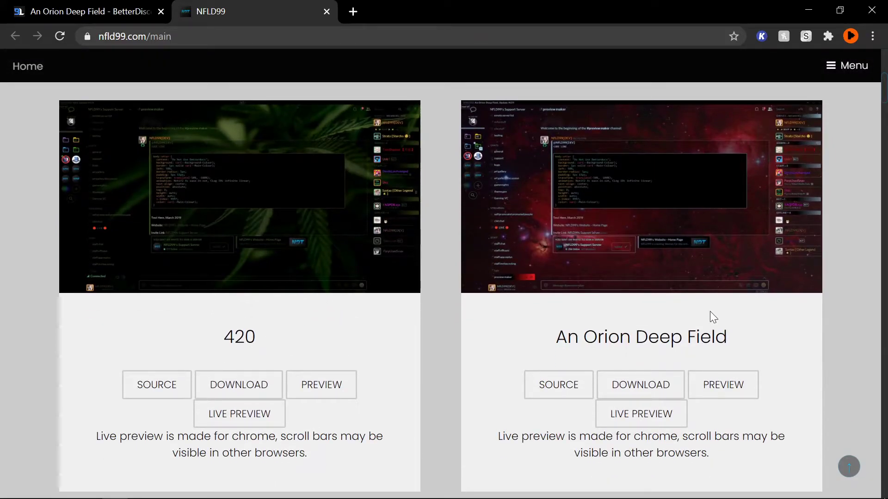
scroll(521, 319, "down", 10)
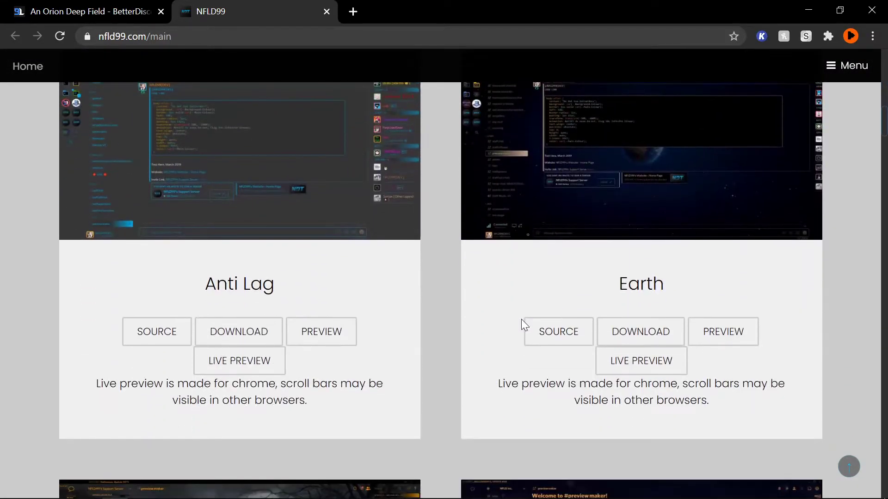
scroll(520, 319, "up", 3)
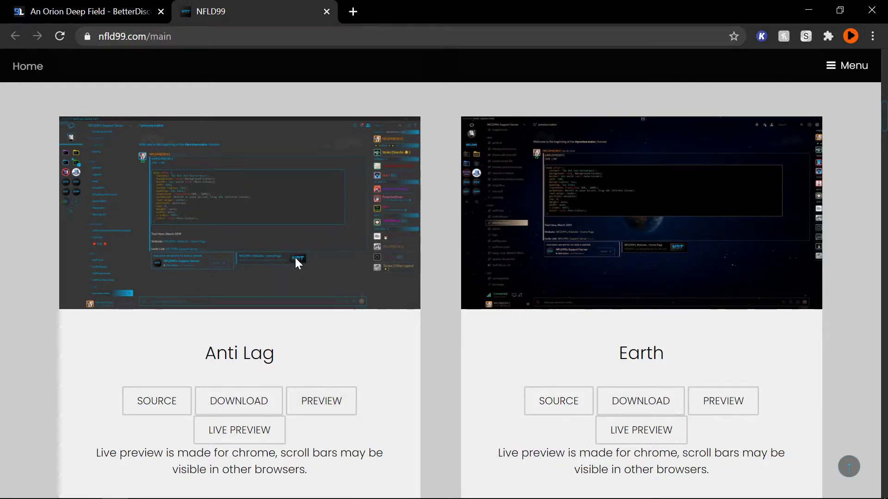
scroll(295, 256, "down", 8)
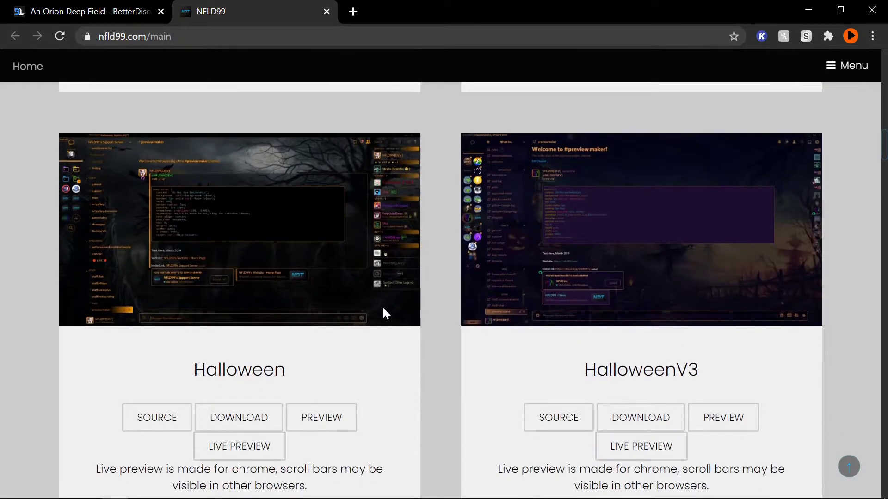
scroll(637, 278, "up", 9)
scroll(603, 326, "down", 6)
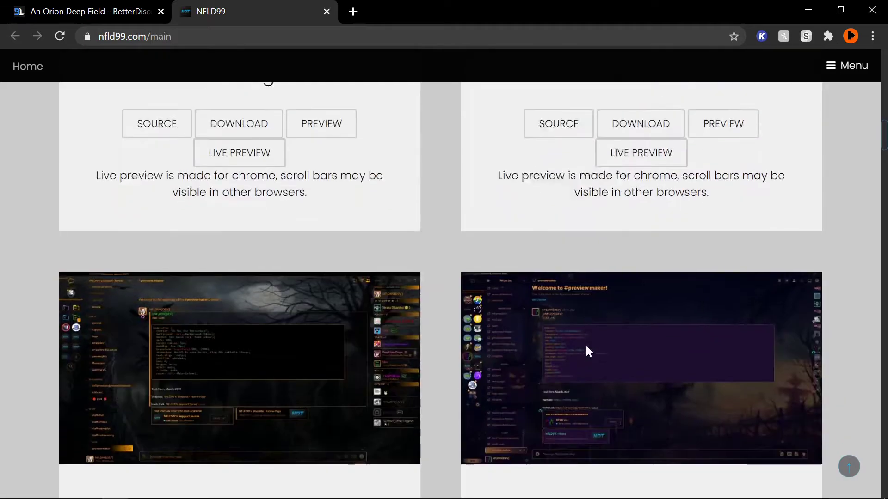
- Download the Earth theme file from the NFLD99 site
scroll(588, 342, "up", 3)
left_click(617, 270)
scroll(435, 280, "down", 1)
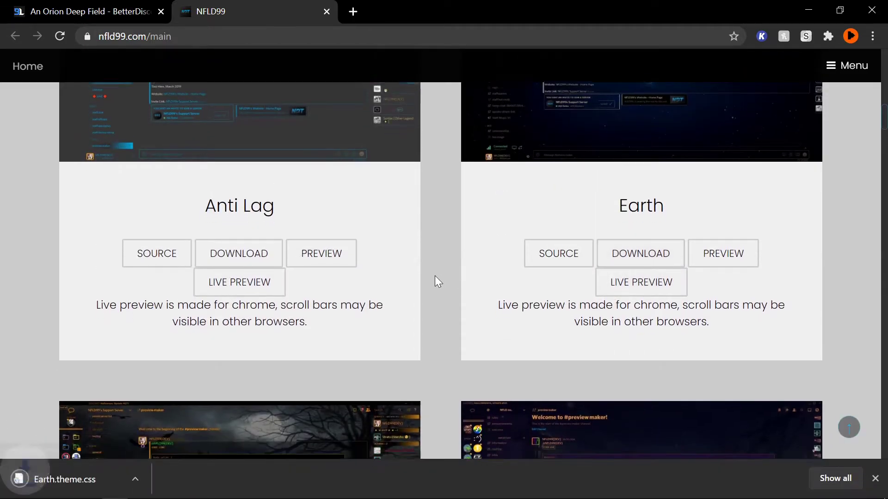
- Download the HalloweenV3 and Halloween theme files from the NFLD99 site
scroll(432, 277, "down", 7)
left_click(624, 356)
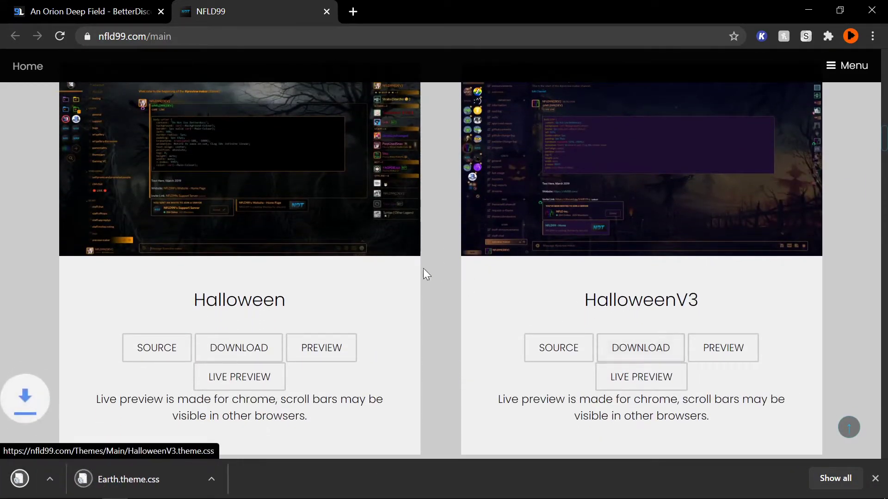
left_click(271, 340)
- Look through the further NFLD99 themes from Mari Ohara to Skrillex 5
scroll(390, 317, "down", 8)
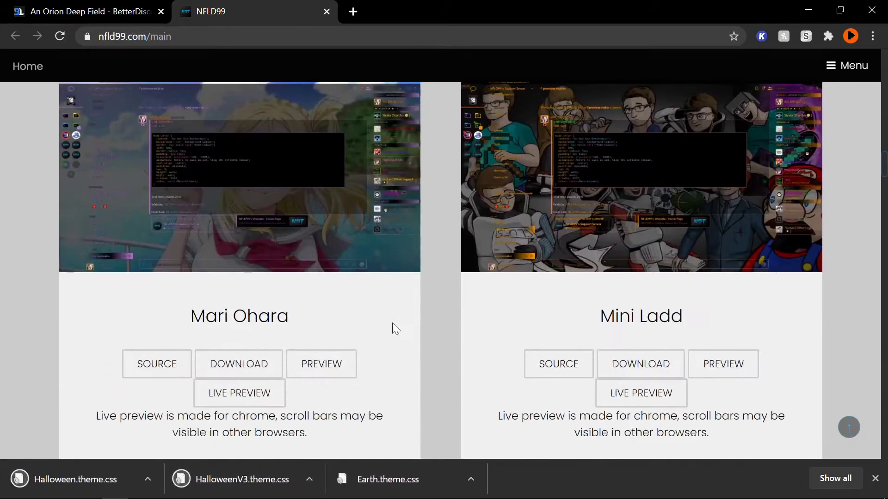
scroll(397, 321, "down", 3)
scroll(490, 293, "down", 4)
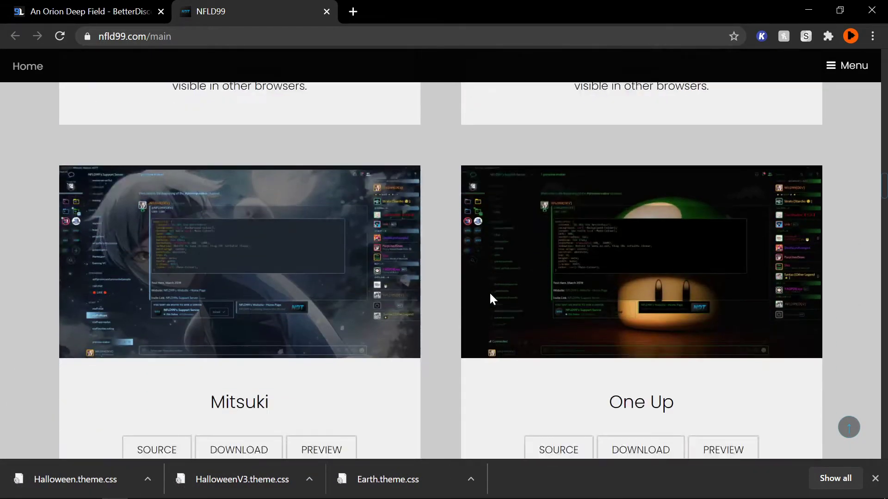
scroll(489, 293, "down", 4)
scroll(489, 293, "up", 3)
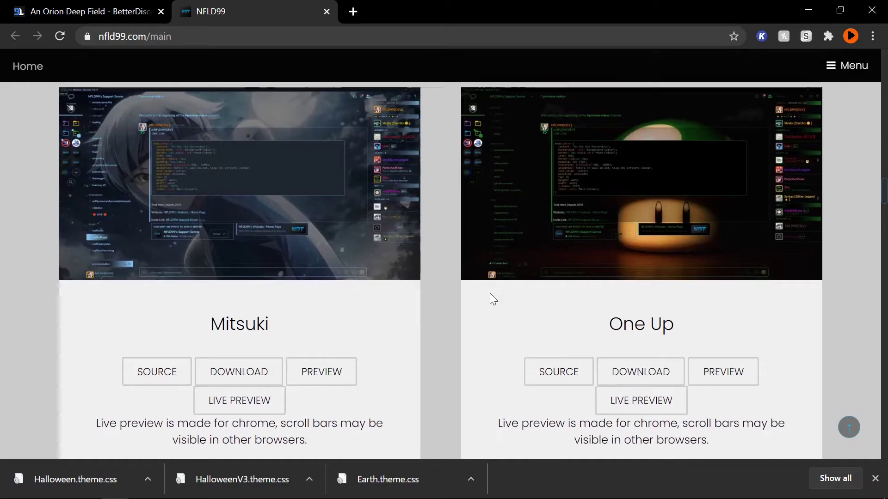
scroll(490, 294, "down", 8)
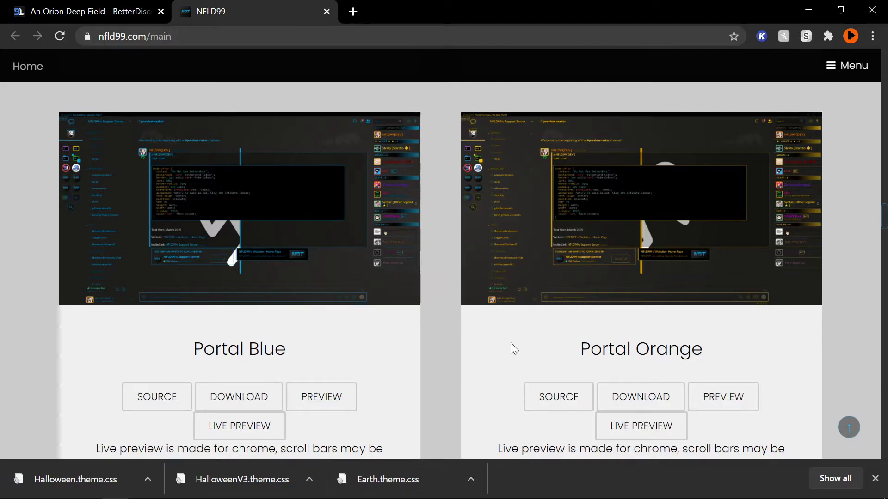
scroll(539, 364, "down", 2)
scroll(459, 358, "down", 8)
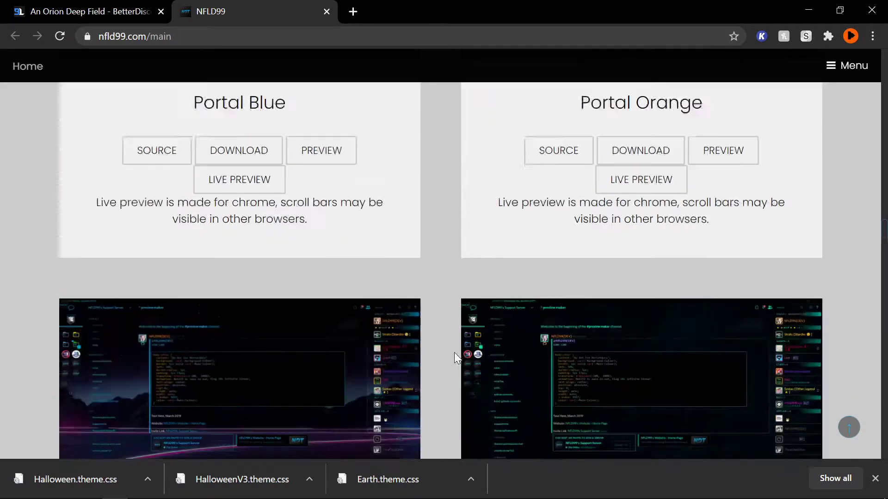
scroll(456, 245, "down", 9)
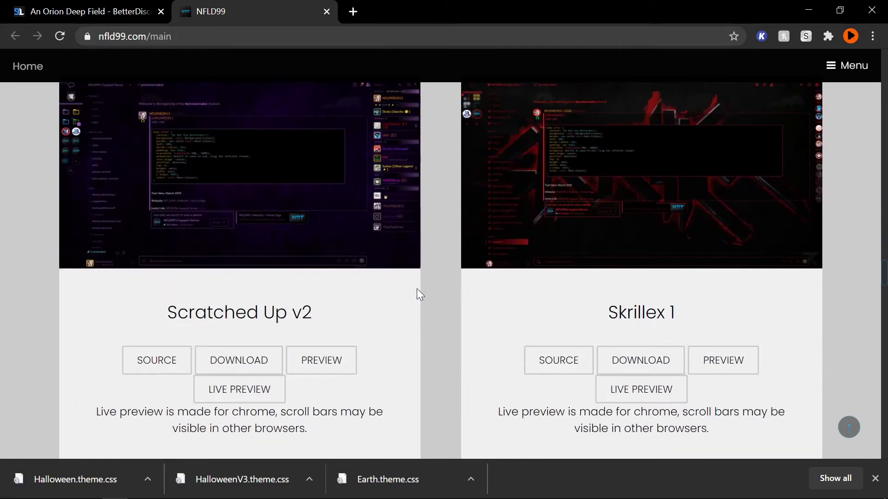
scroll(393, 326, "down", 9)
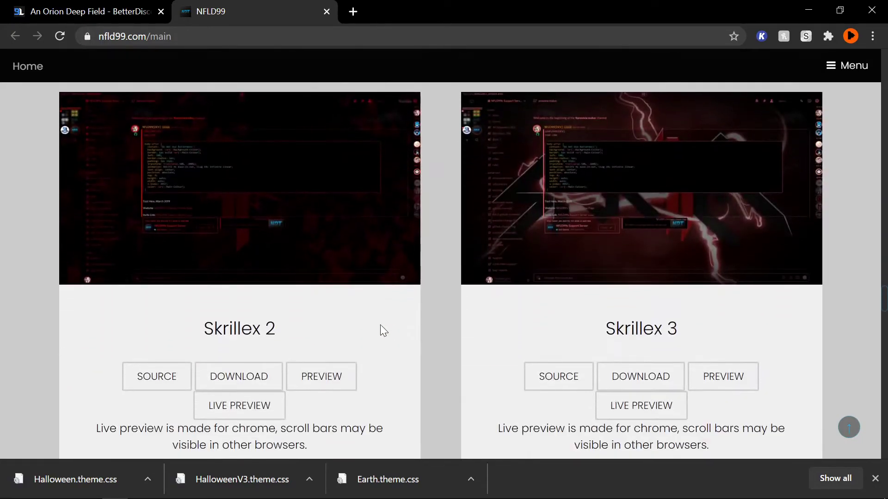
scroll(358, 321, "down", 7)
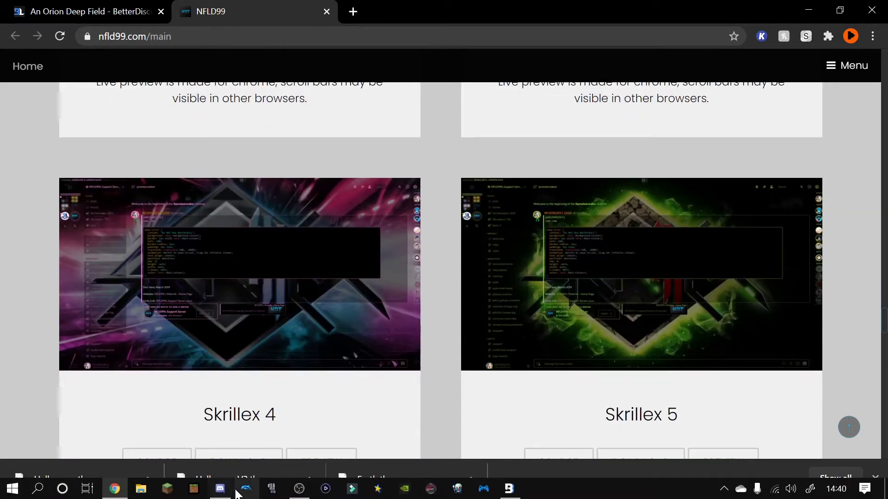
- Switch to Discord and open the Bandaged BD themes list in the user settings
left_click(231, 494)
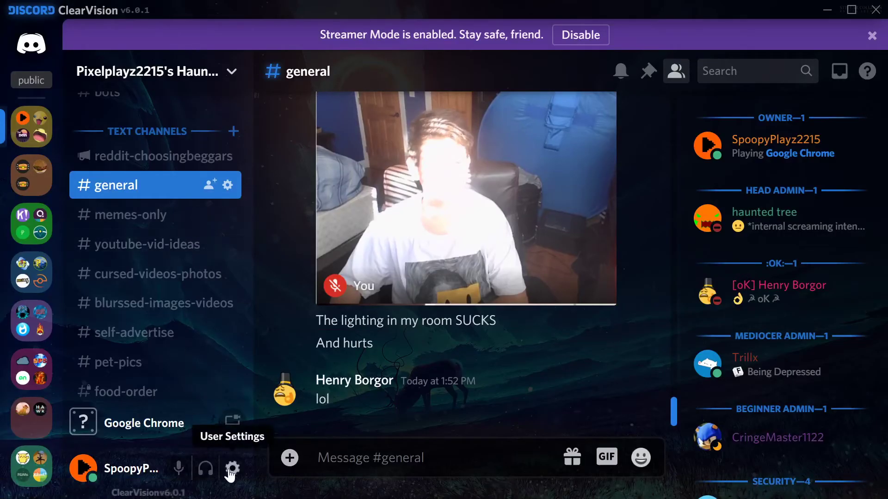
left_click(231, 470)
scroll(112, 397, "down", 12)
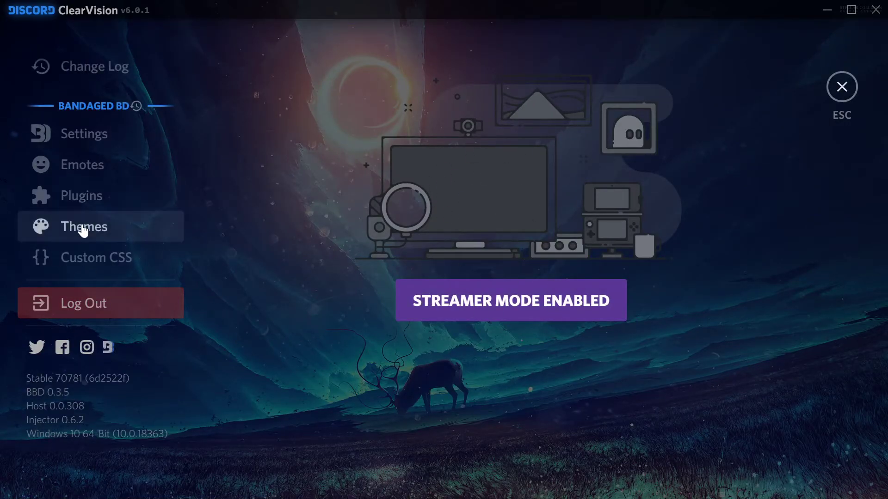
left_click(108, 232)
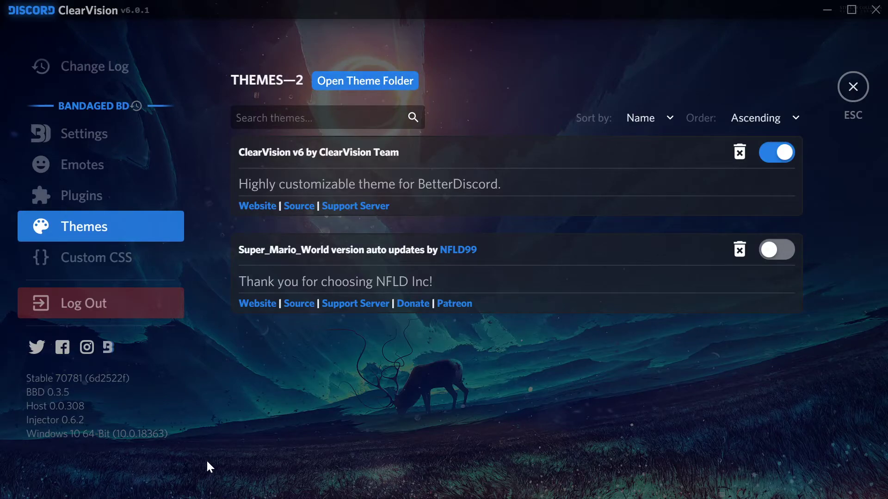
- Add the downloaded Earth, HalloweenV3 and Halloween theme files to the BetterDiscord themes folder, then close the folder and the browser's download bar
key("super")
left_click(143, 487)
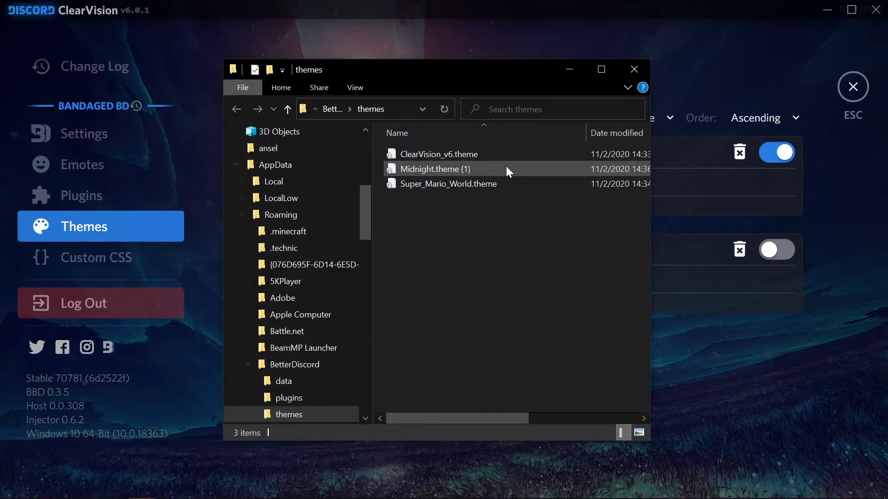
left_click(112, 489)
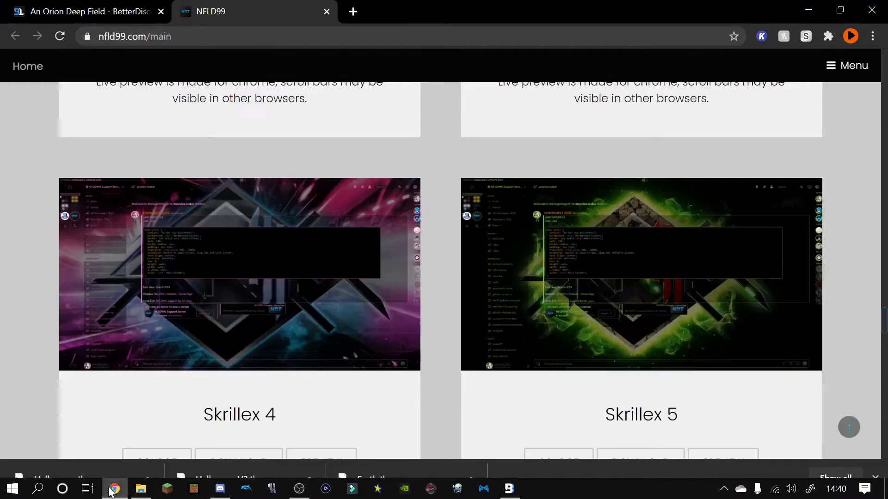
left_click_drag(370, 476, 508, 287)
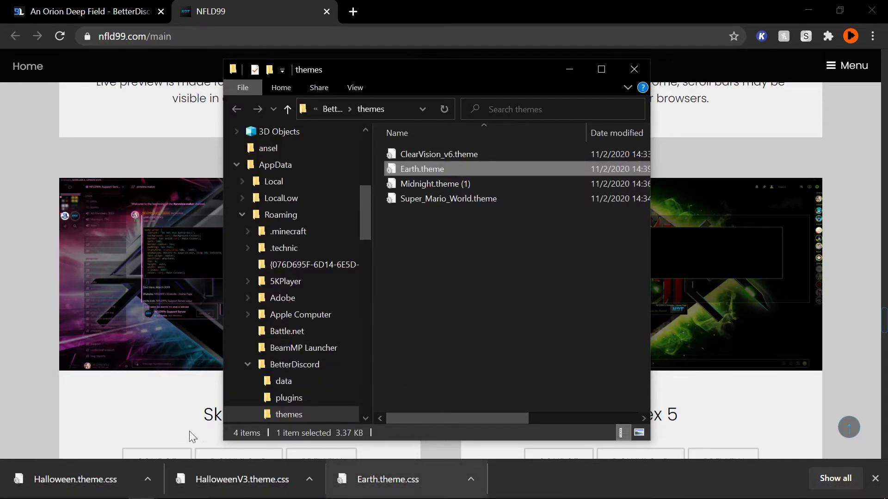
left_click_drag(220, 473, 458, 305)
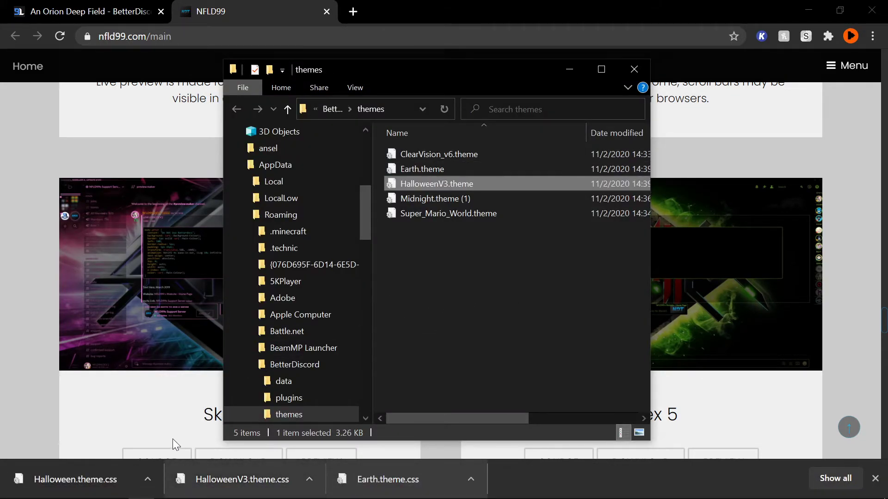
left_click_drag(124, 466, 466, 353)
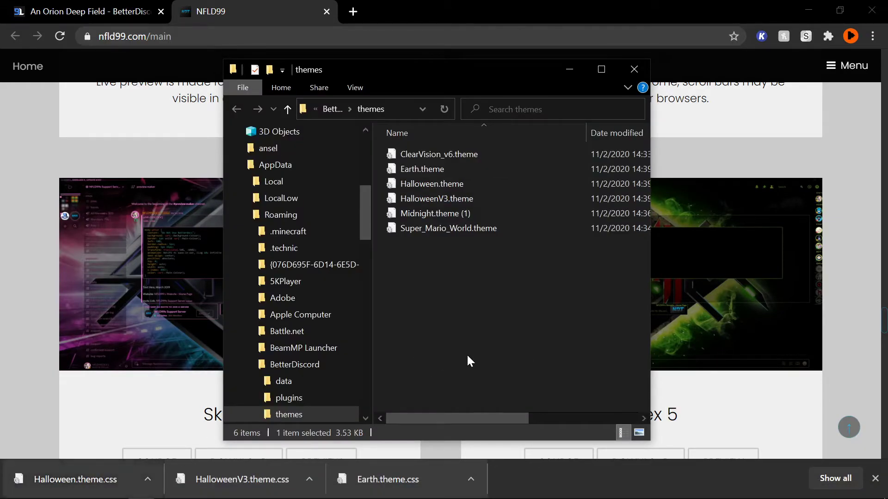
left_click(634, 70)
left_click(874, 480)
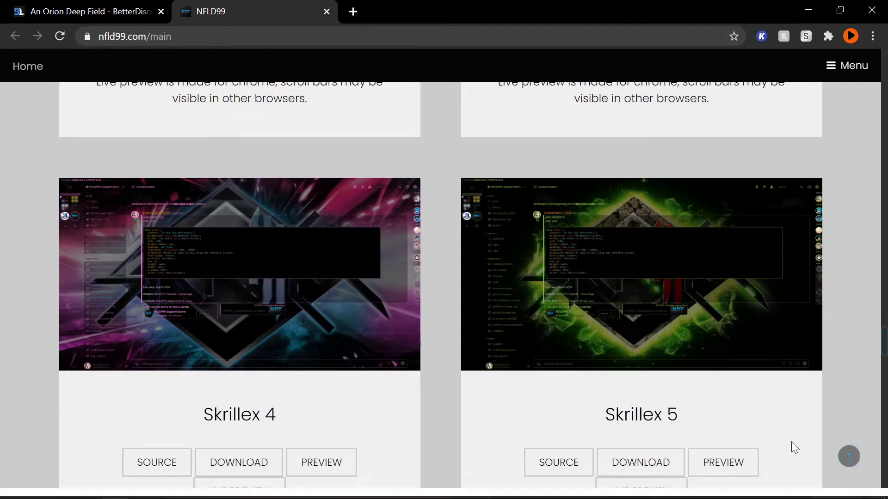
- Switch back to Discord, disable the ClearVision v6 theme and enable the Earth theme
mouse_move(222, 495)
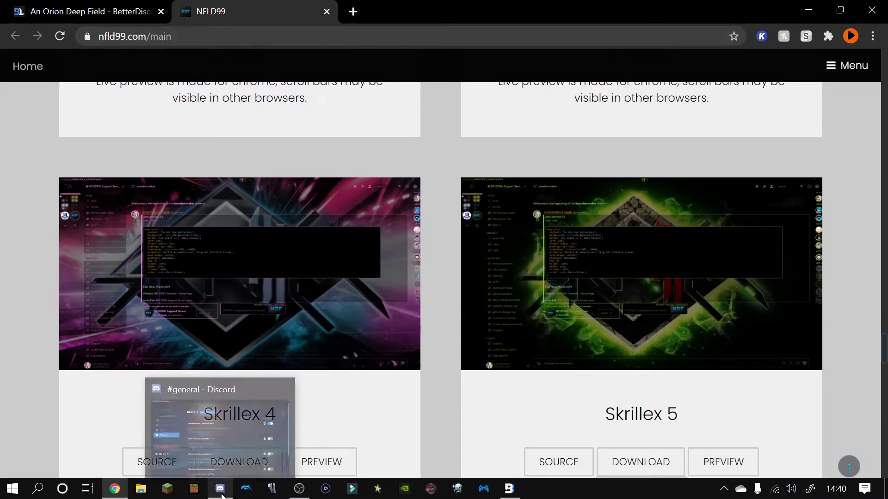
left_click(220, 468)
scroll(546, 254, "down", 4)
scroll(483, 351, "up", 4)
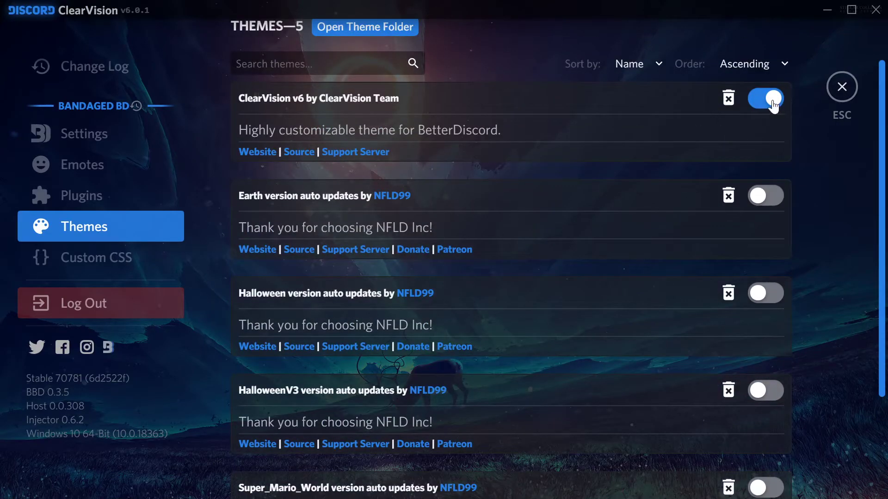
left_click(772, 102)
left_click(761, 195)
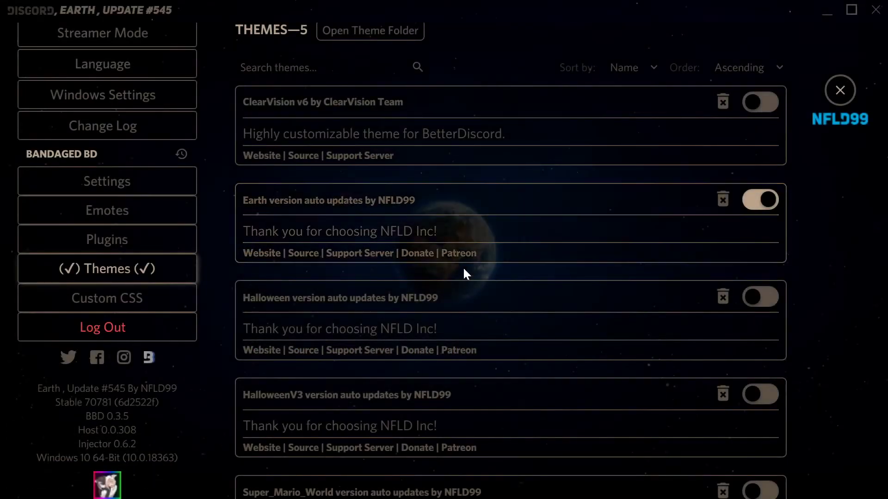
- Leave the settings, dismiss the Streamer Mode banner and examine the Earth theme's channel view and member list
left_click(840, 93)
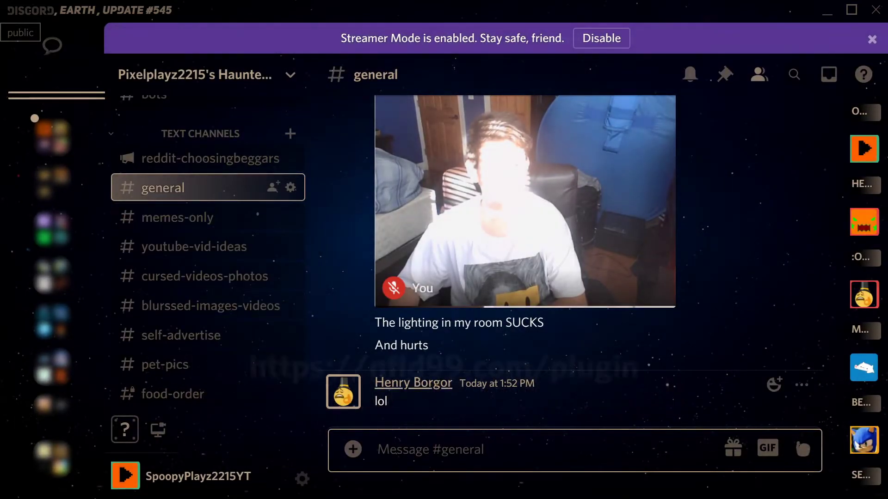
left_click(874, 41)
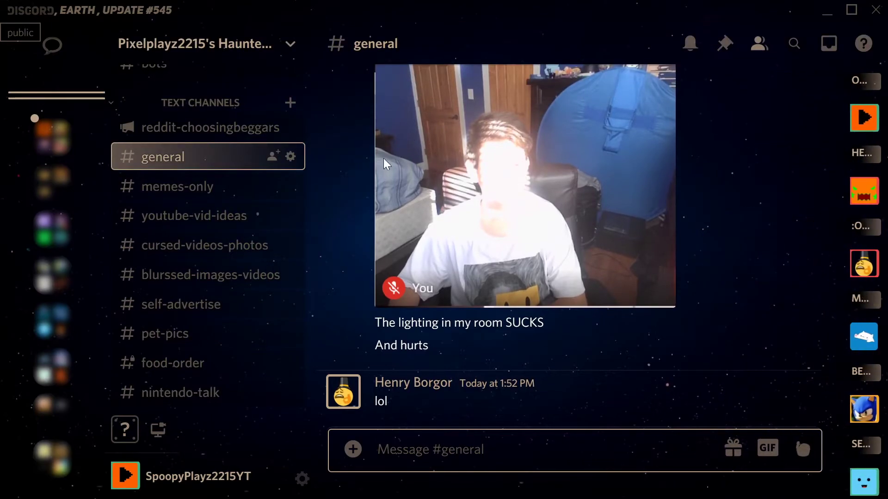
mouse_move(855, 154)
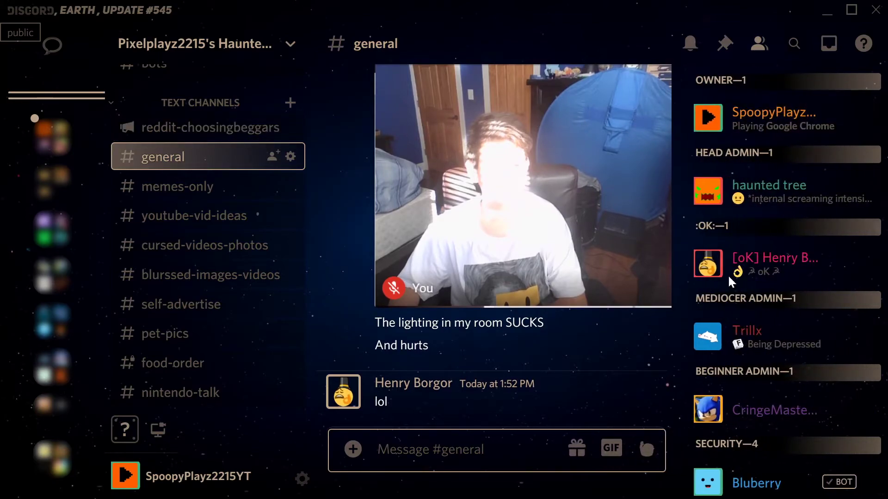
- Reopen the Bandaged BD themes list in the user settings and disable the Earth theme
left_click(302, 478)
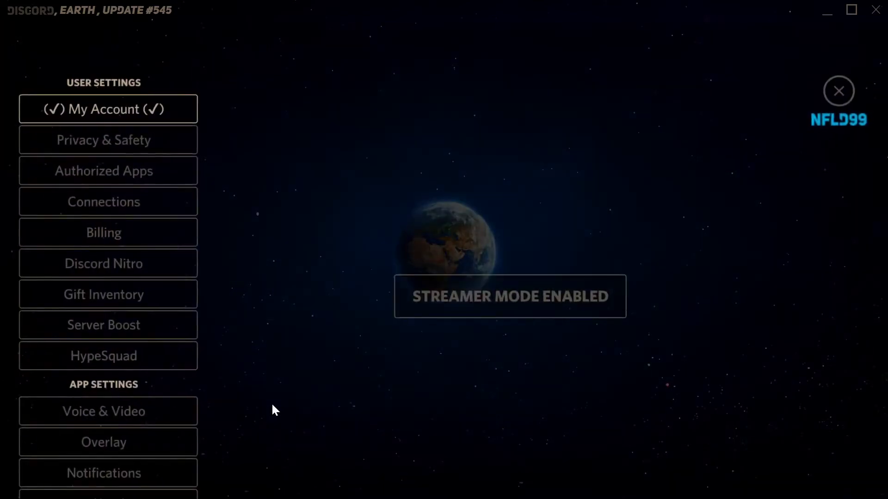
scroll(114, 289, "down", 12)
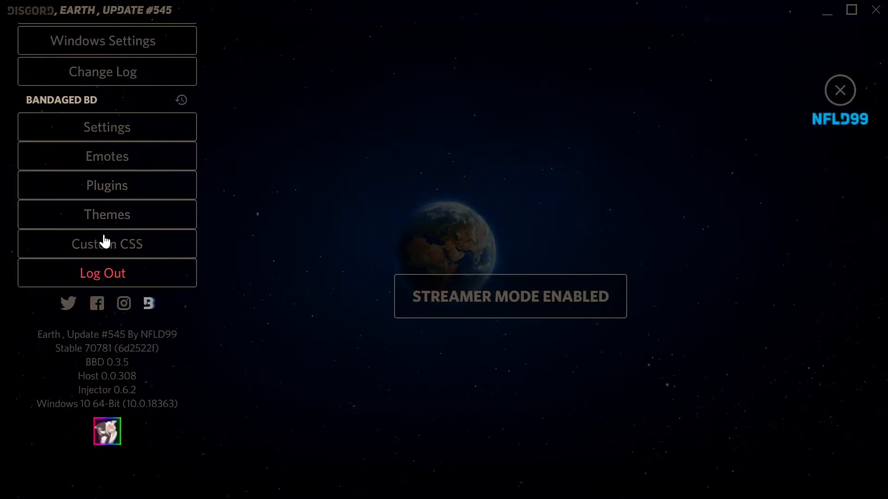
left_click(105, 226)
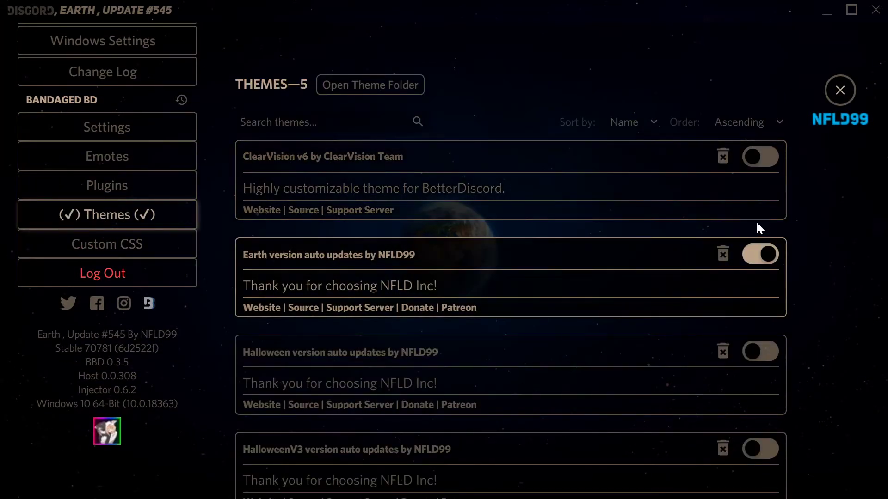
left_click(758, 254)
- Try the Halloween theme, replace it with HalloweenV3, and leave the settings to view the general channel
scroll(756, 245, "down", 3)
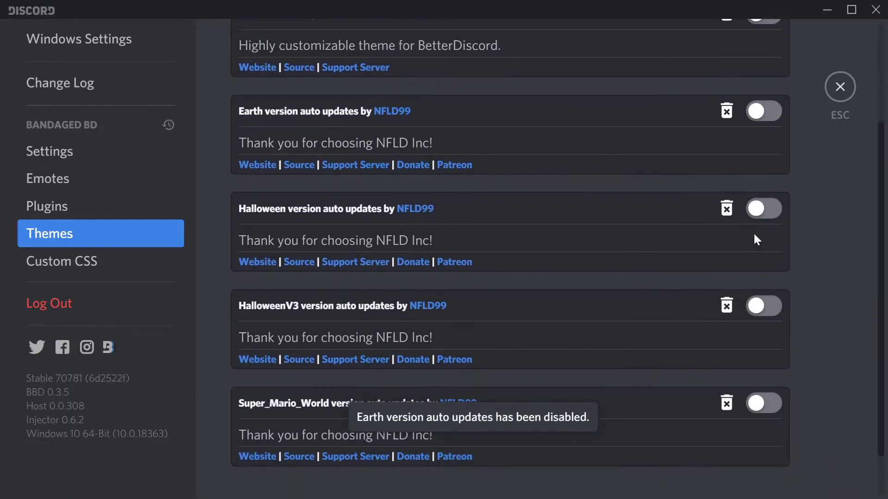
left_click(762, 210)
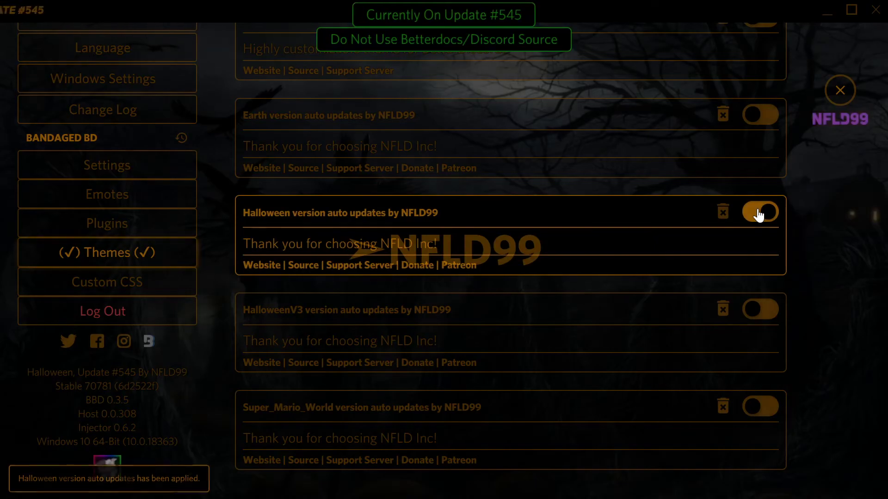
scroll(756, 194, "down", 1)
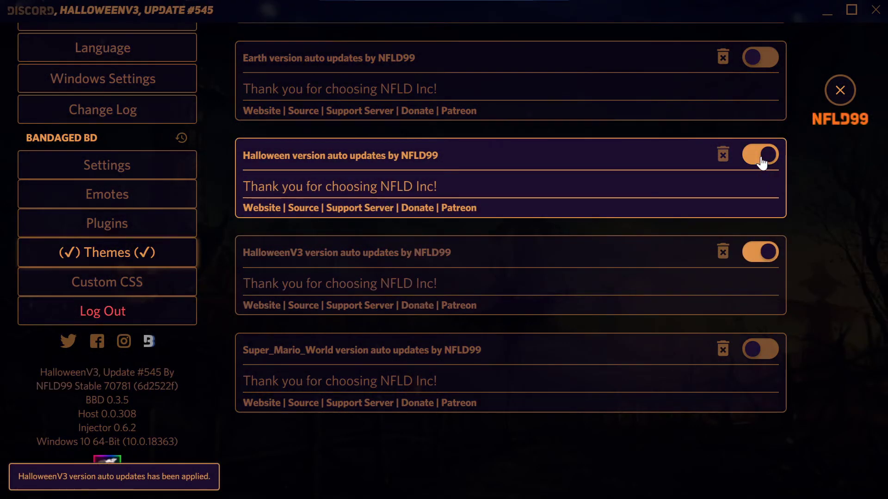
left_click(759, 156)
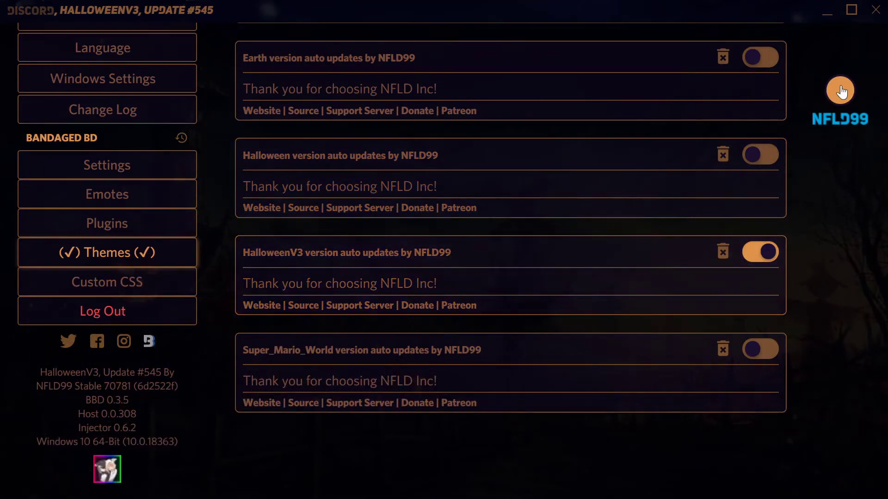
left_click(840, 92)
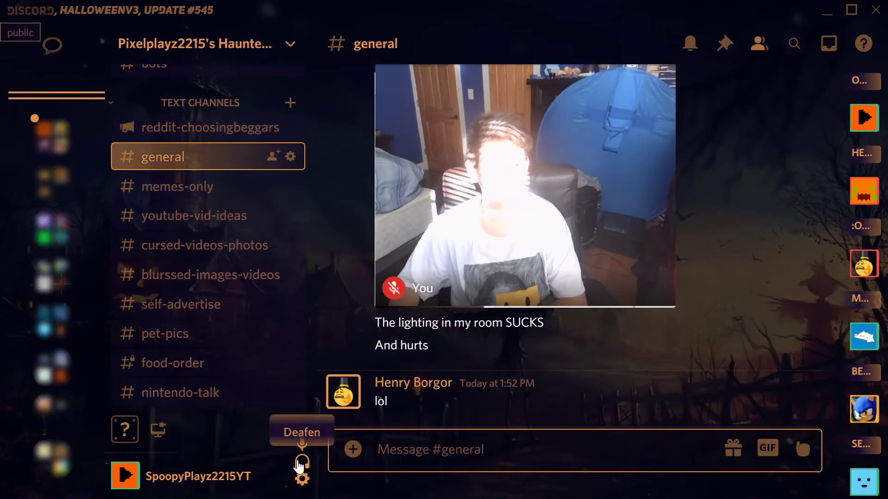
- Enable the ClearVision v6 theme and disable HalloweenV3 in the Bandaged BD themes list, and leave the settings
left_click(301, 477)
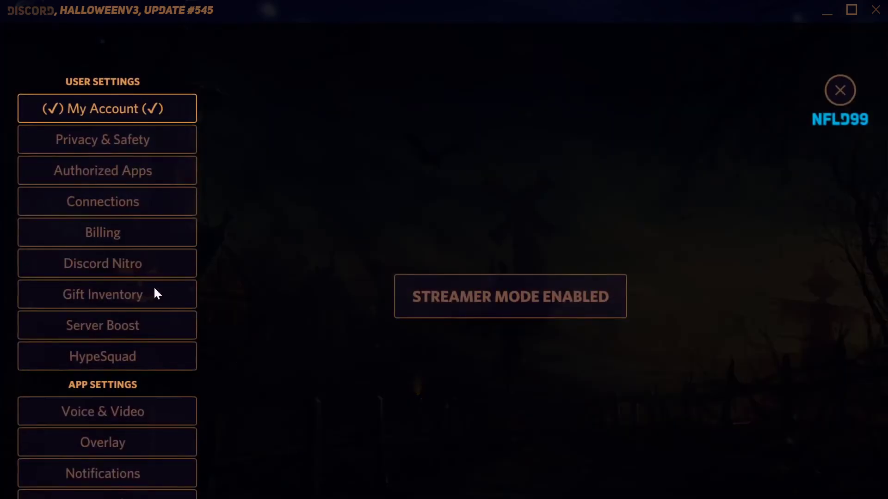
scroll(76, 290, "down", 12)
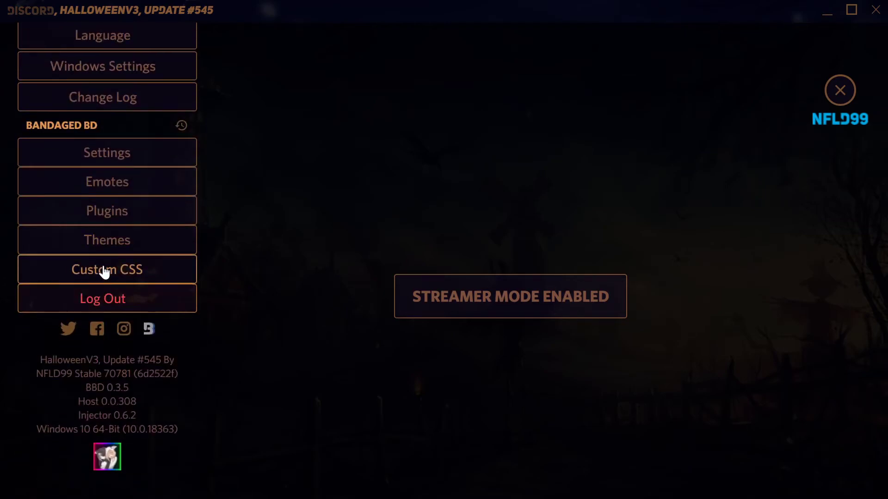
left_click(106, 234)
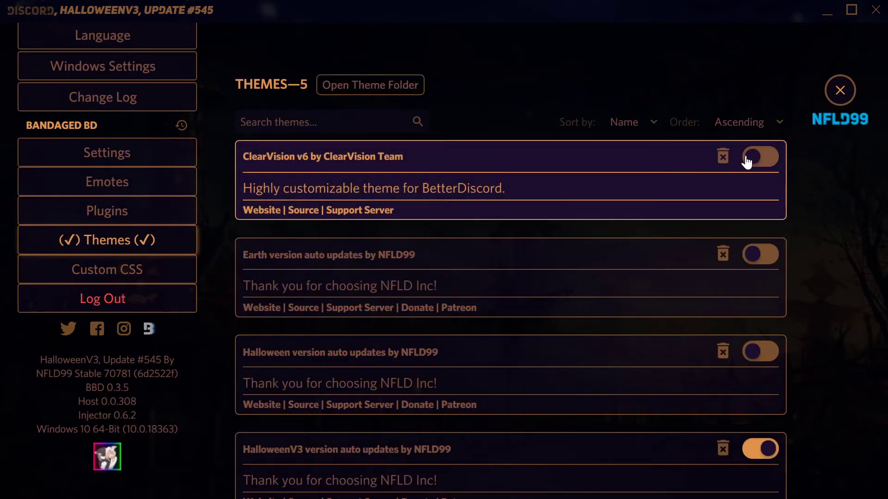
left_click(760, 157)
scroll(767, 301, "down", 5)
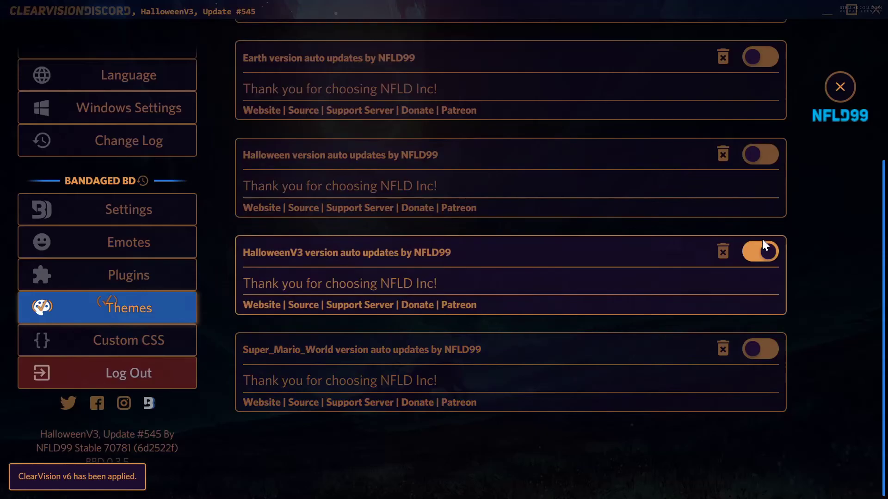
left_click(760, 252)
scroll(768, 173, "up", 5)
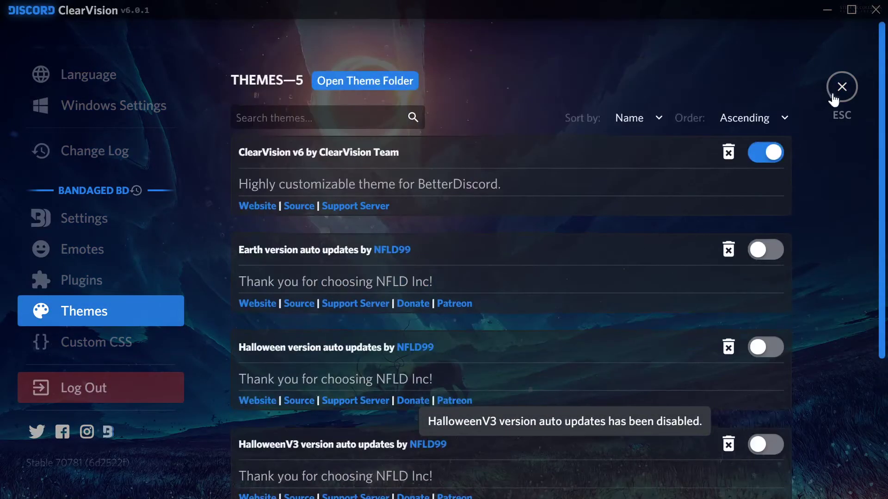
left_click(842, 87)
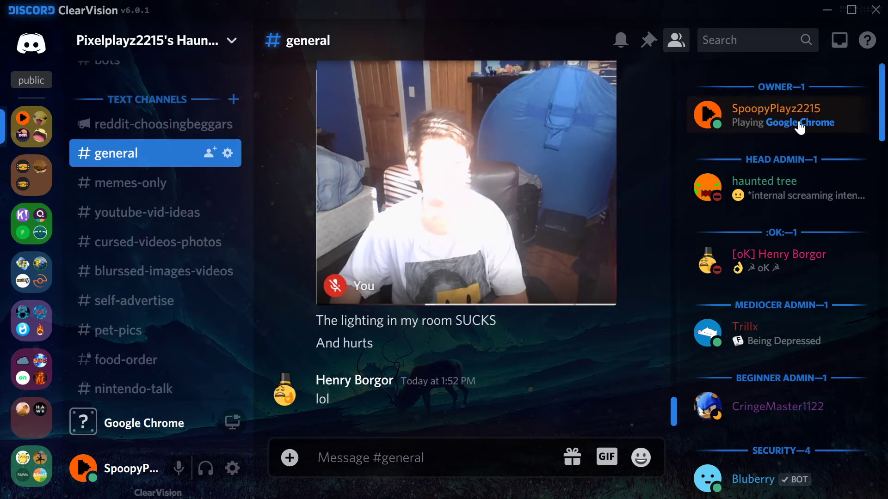
- Examine the ClearVision styling of the owner's and admins' entries and profile cards in the general channel's member list
left_click(799, 125)
left_click(779, 132)
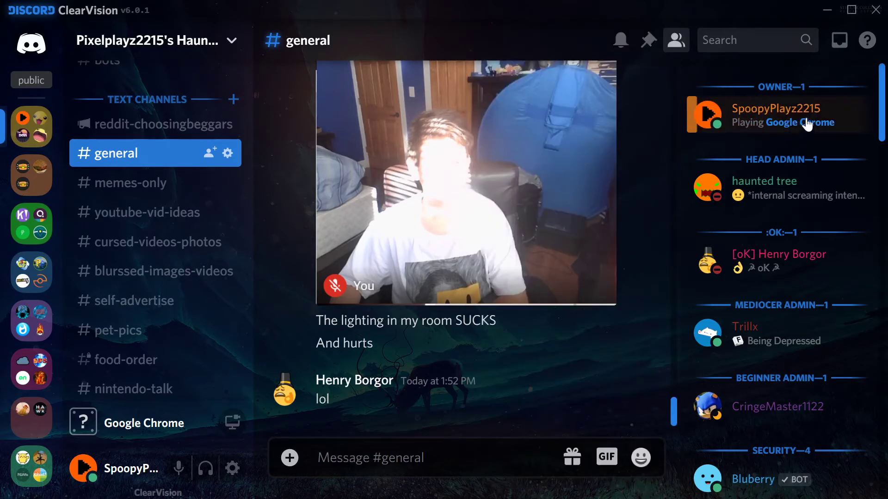
left_click(759, 191)
left_click(725, 221)
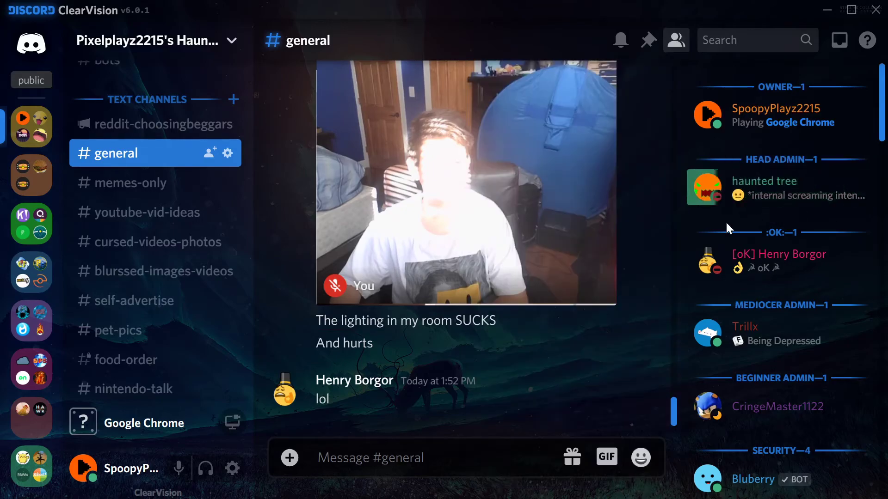
scroll(739, 213, "down", 2)
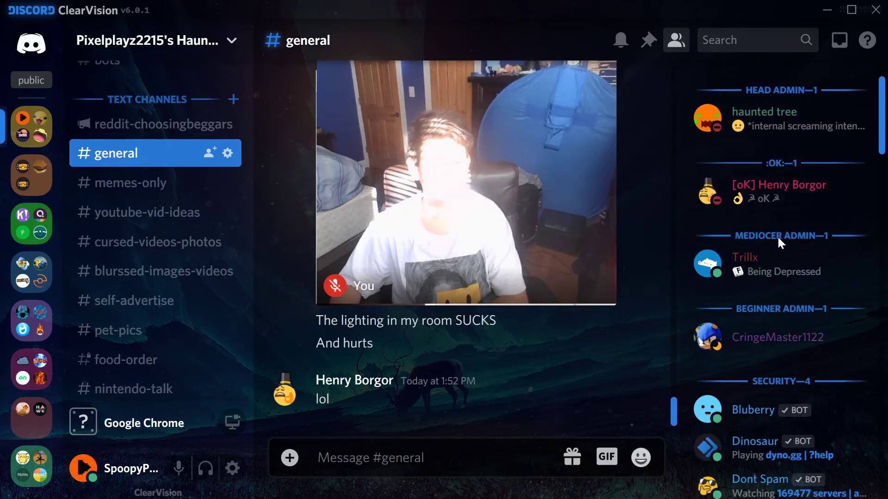
scroll(775, 212, "up", 2)
left_click(838, 107)
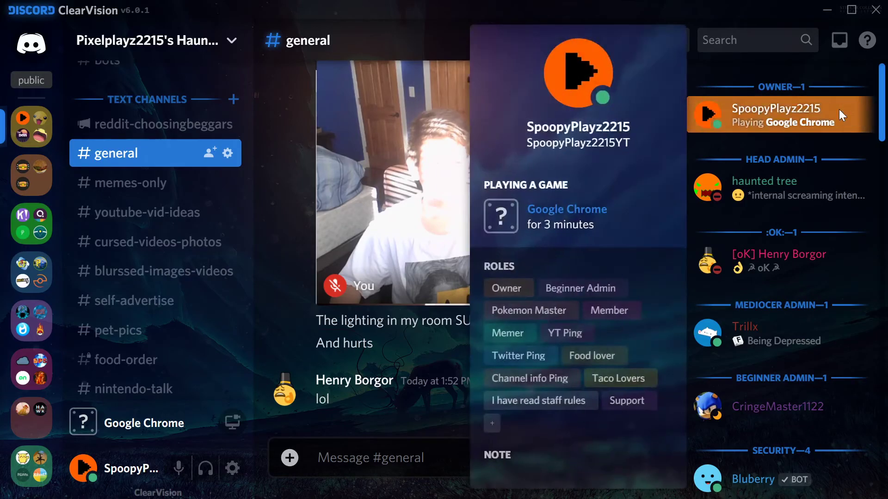
left_click(812, 145)
scroll(802, 139, "down", 2)
left_click(800, 122)
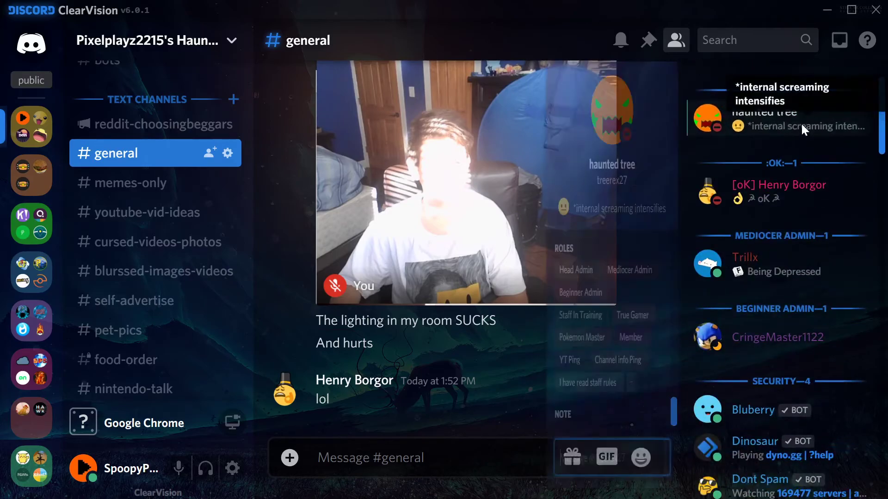
left_click(790, 167)
scroll(789, 185, "down", 3)
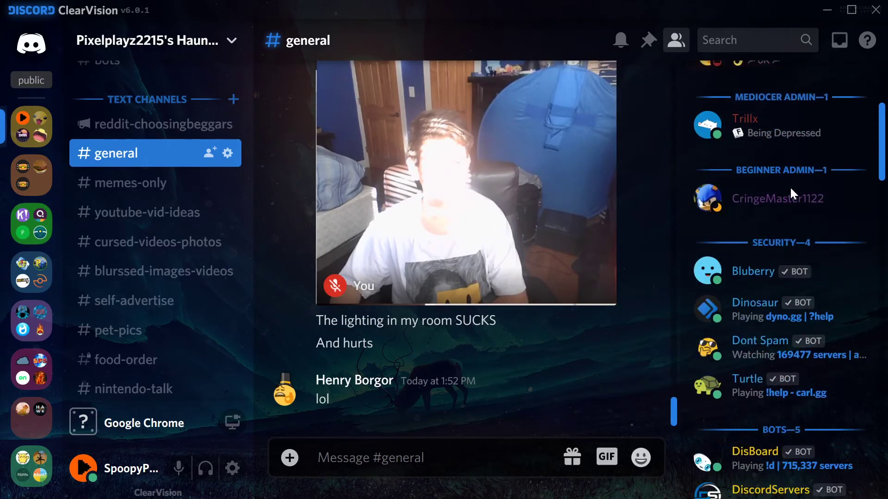
left_click(771, 195)
left_click(787, 212)
left_click(784, 139)
left_click(780, 215)
- Examine the profile cards of the security bots, DisBoard and TacoShack in the member list, and dismiss the last card
scroll(779, 217, "down", 2)
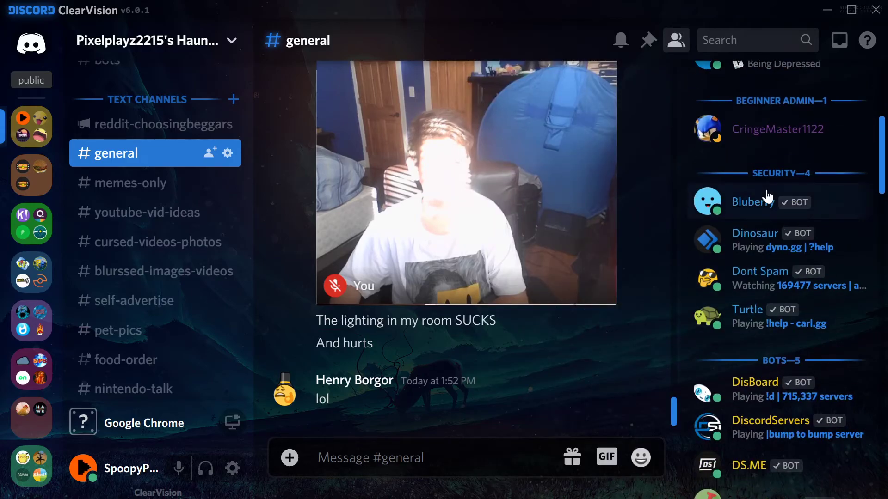
left_click(764, 199)
left_click(846, 240)
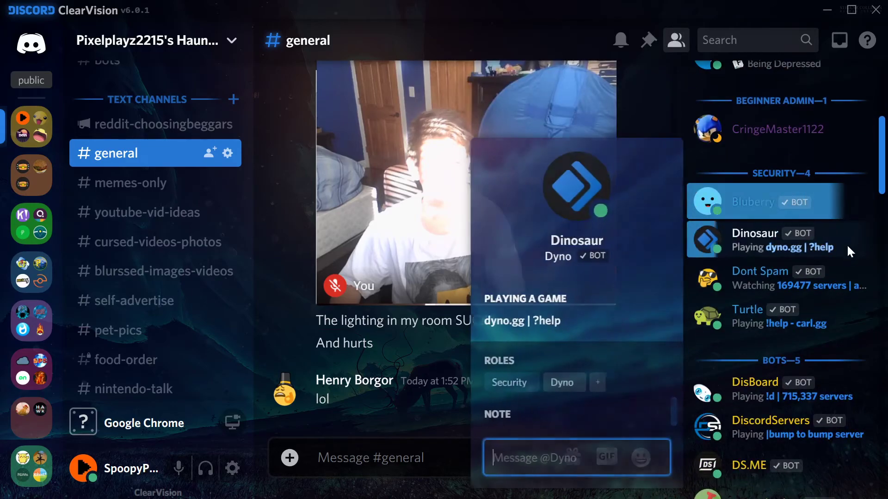
left_click(837, 280)
left_click(834, 309)
scroll(828, 286, "down", 3)
left_click(815, 256)
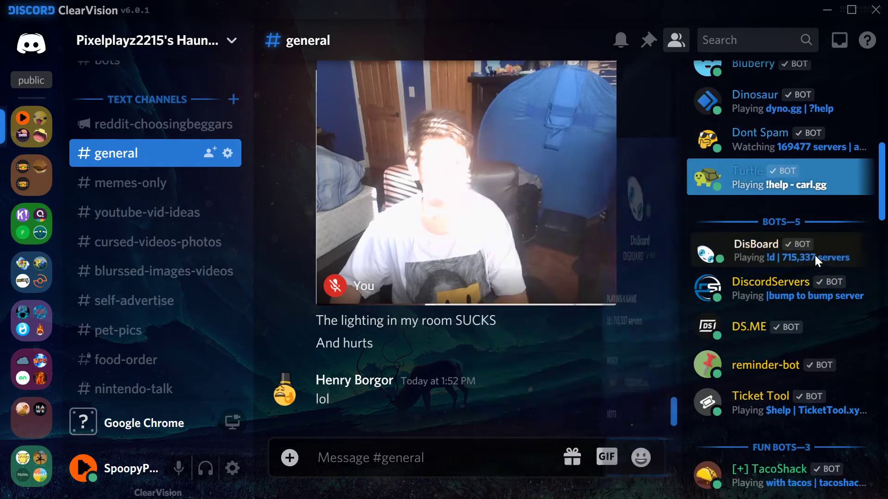
left_click(814, 254)
scroll(808, 303, "down", 3)
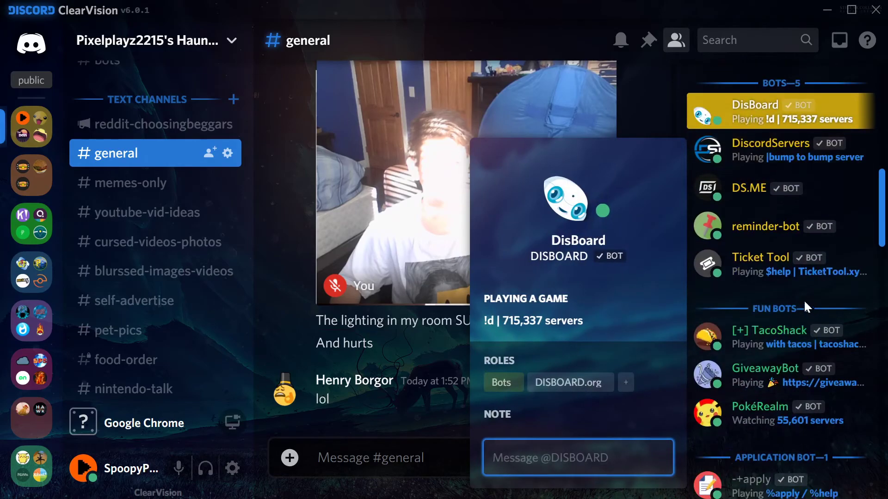
left_click(775, 330)
left_click(388, 428)
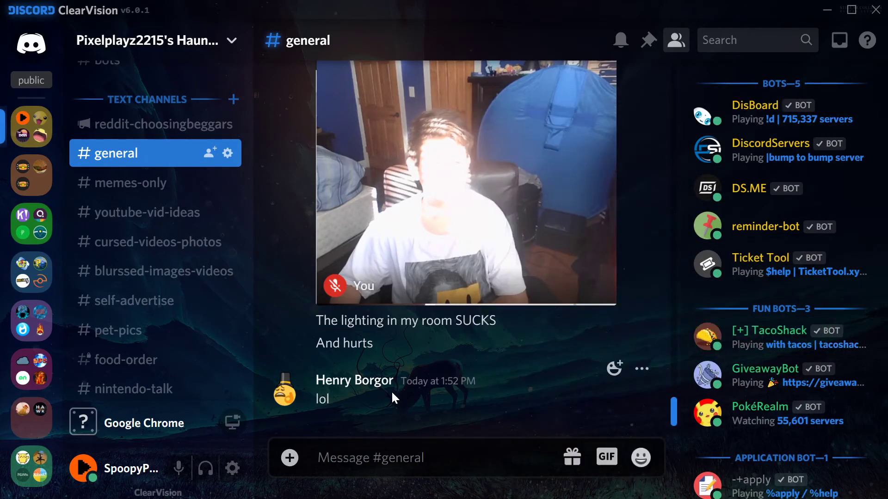
- Create a support ticket with the envelope reaction in the tickets channel and open the new ticket channel
scroll(390, 390, "up", 15)
scroll(390, 250, "down", 12)
scroll(125, 284, "down", 6)
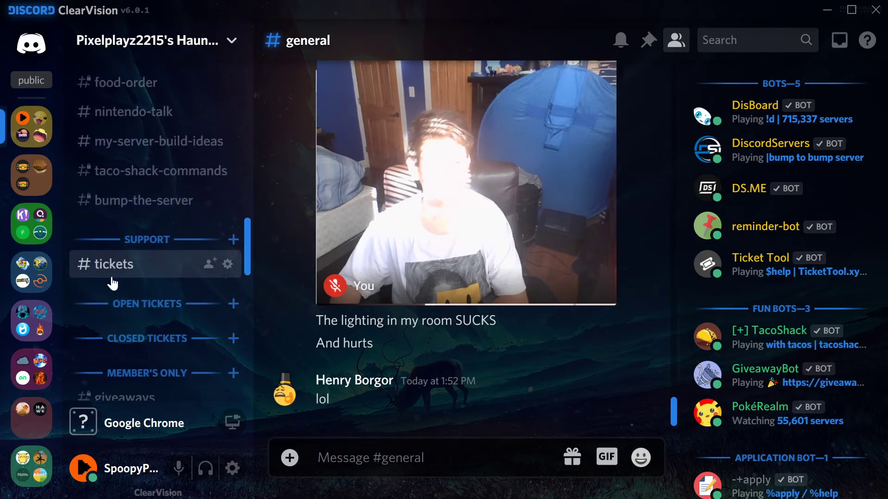
left_click(112, 278)
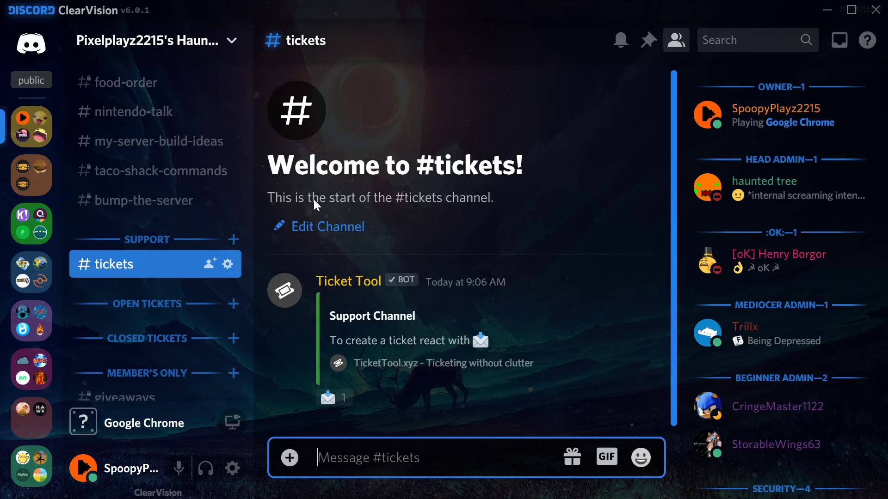
scroll(161, 192, "down", 2)
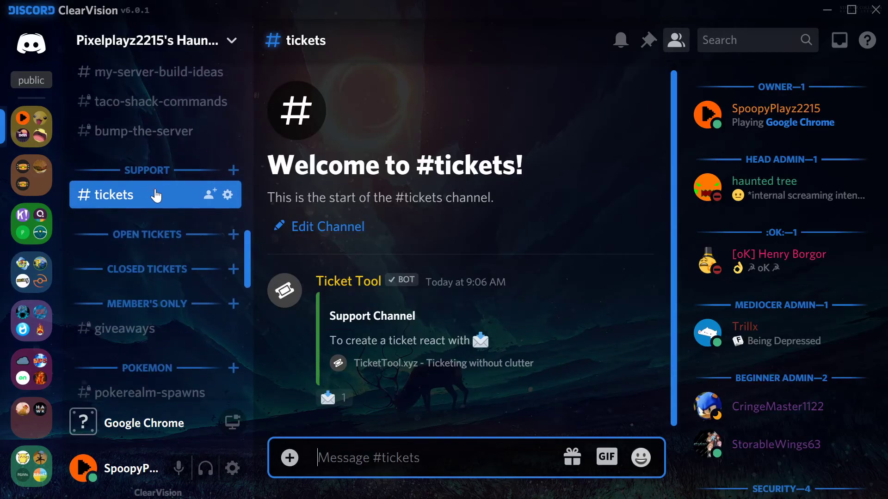
left_click(331, 398)
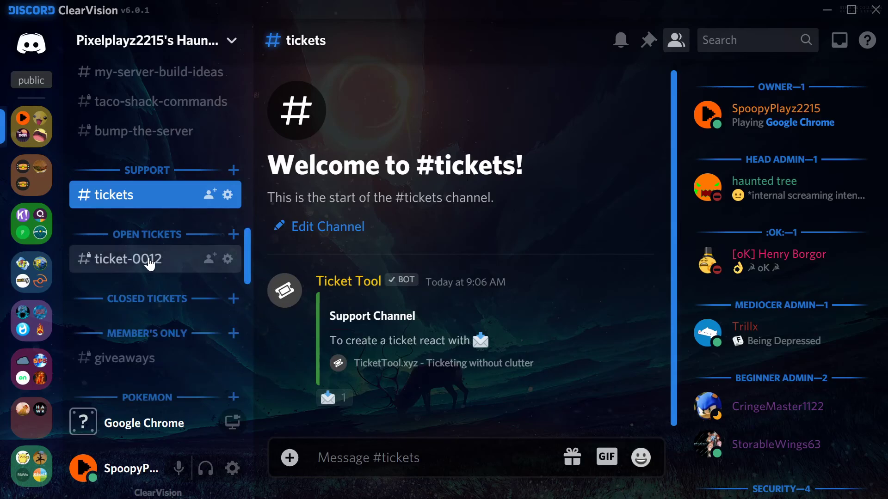
left_click(150, 258)
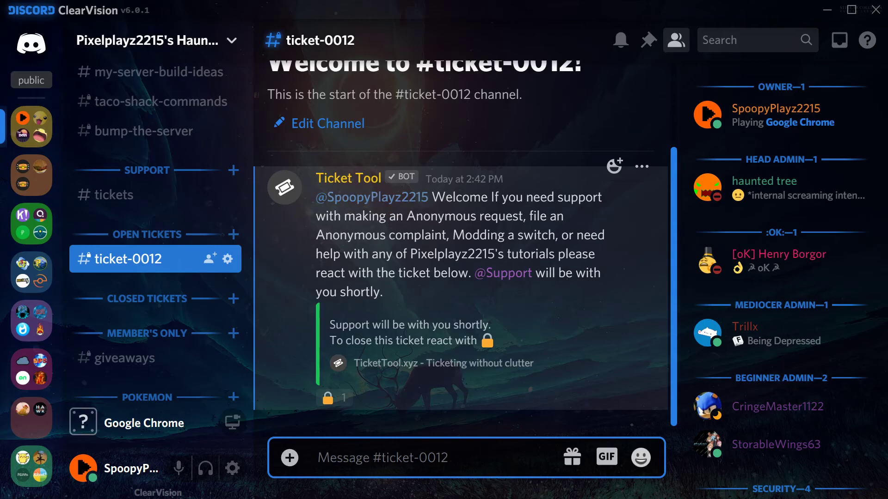
- View the server owner's profile card, and close the open support ticket with the lock reaction, confirming the closure
left_click(760, 107)
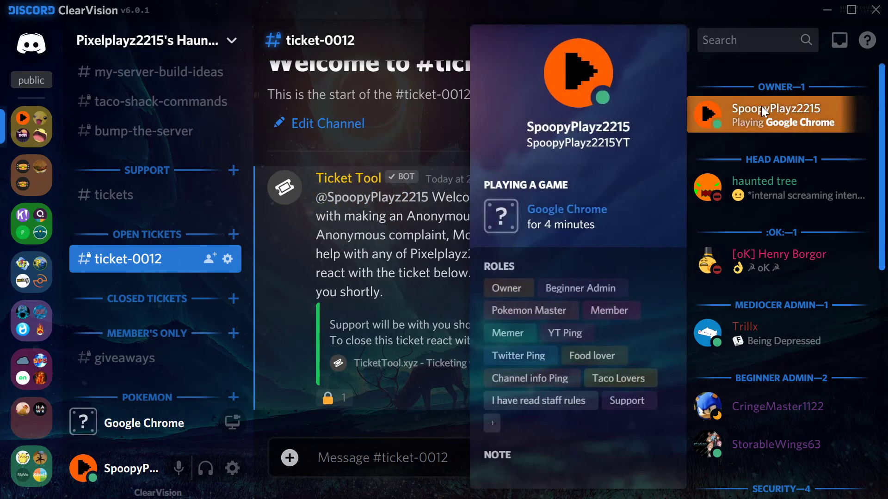
left_click(390, 411)
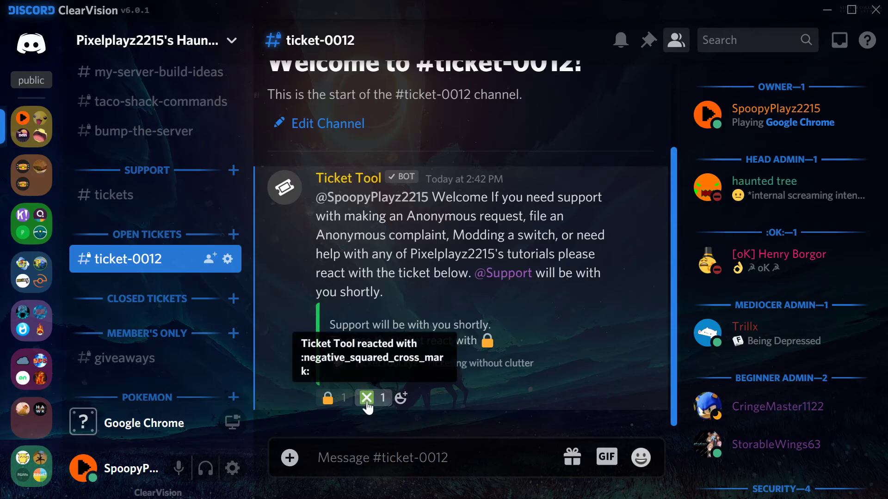
left_click(406, 398)
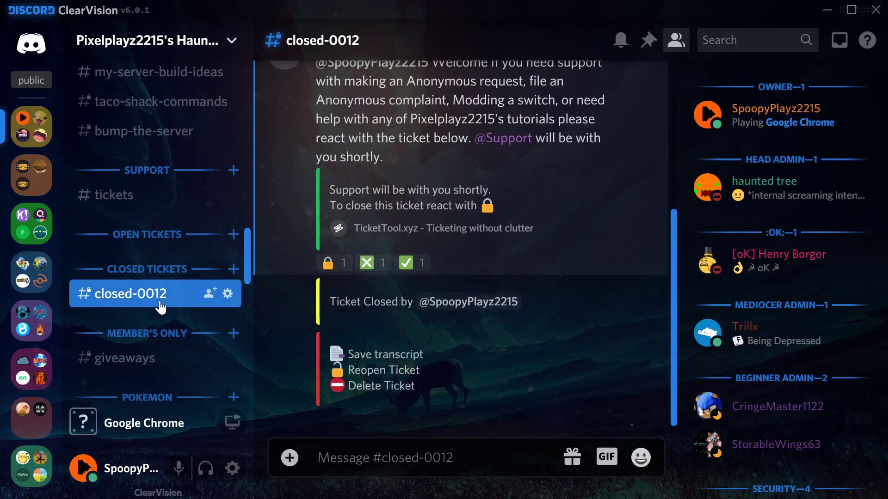
right_click(178, 274)
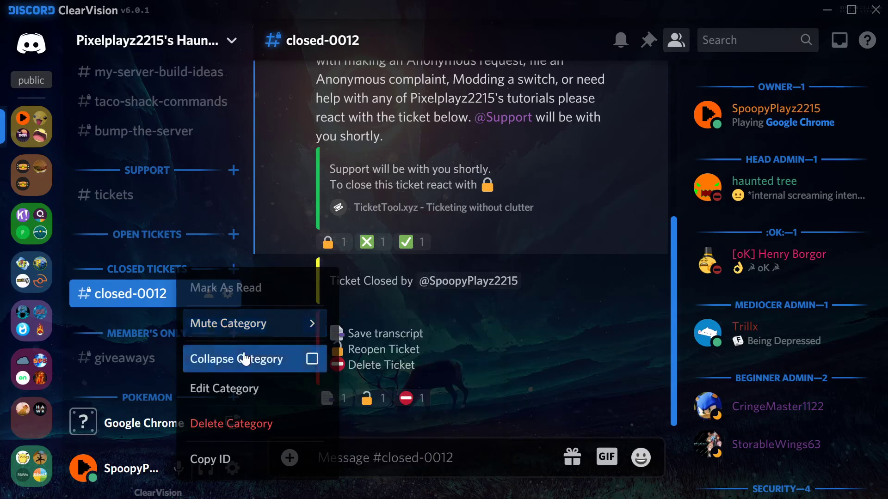
left_click(247, 389)
left_click(100, 140)
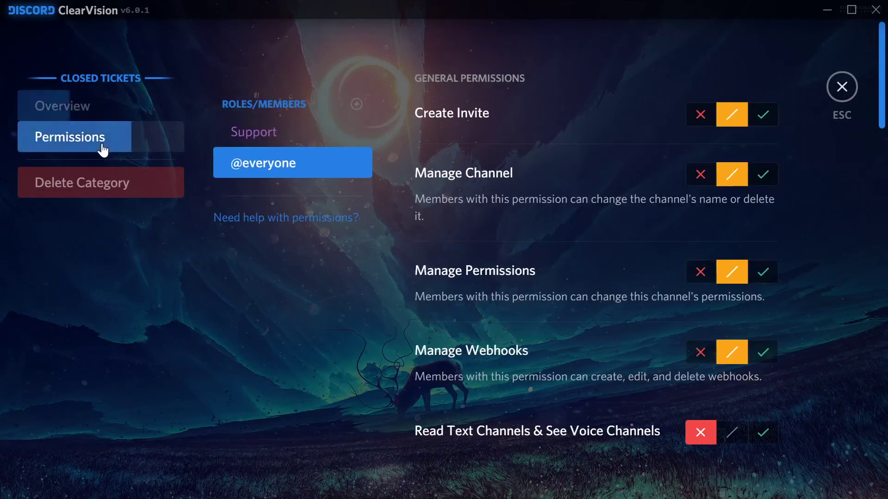
left_click(289, 130)
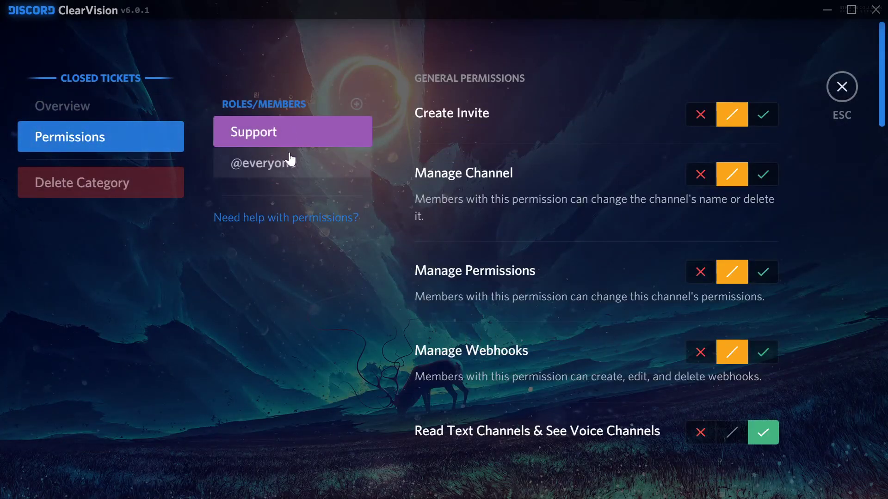
left_click(290, 159)
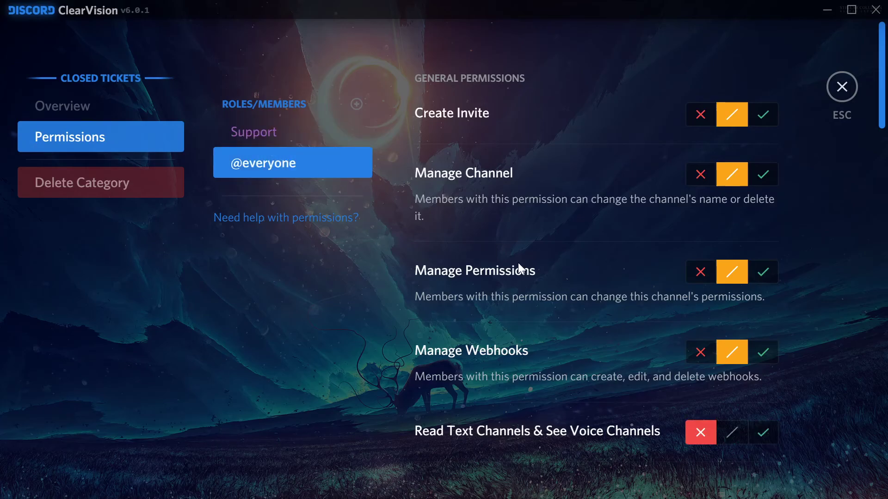
scroll(626, 377, "down", 3)
left_click(284, 139)
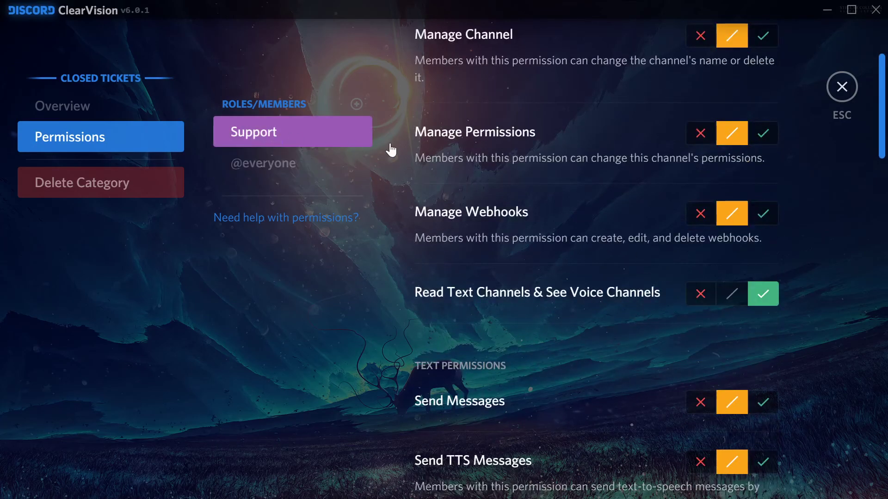
left_click(850, 95)
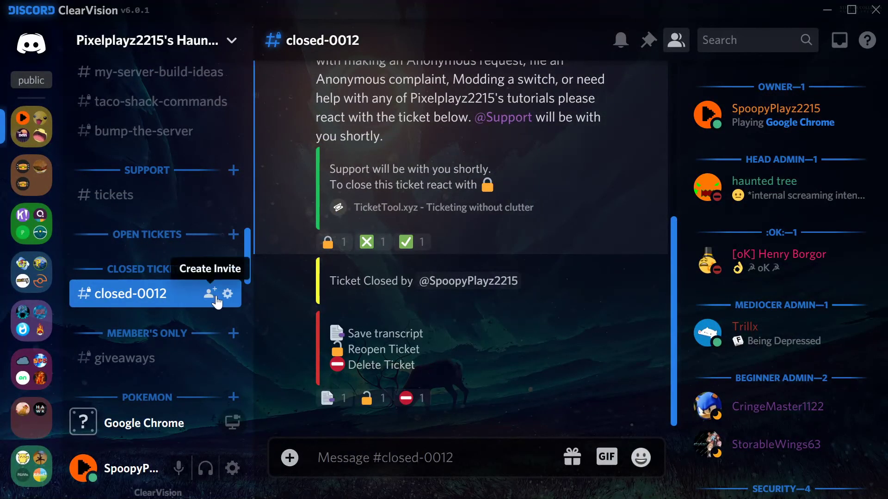
- Delete the closed ticket using its delete reaction and return to the tickets channel
left_click(421, 399)
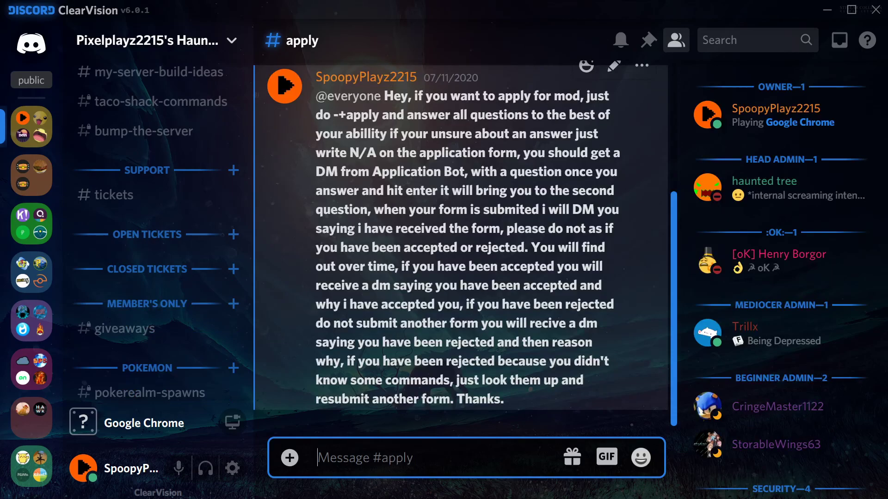
left_click(107, 194)
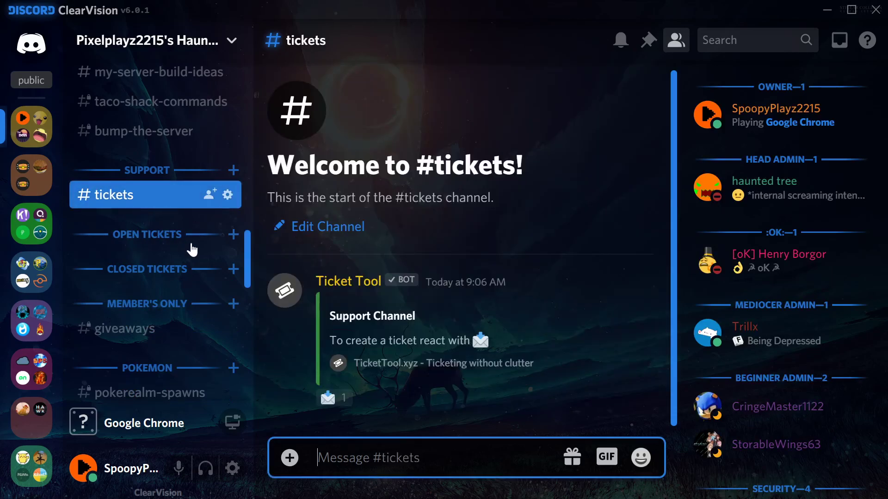
- Look through the server's channel list, open the general channel and view its older messages
scroll(194, 250, "down", 5)
scroll(193, 252, "up", 10)
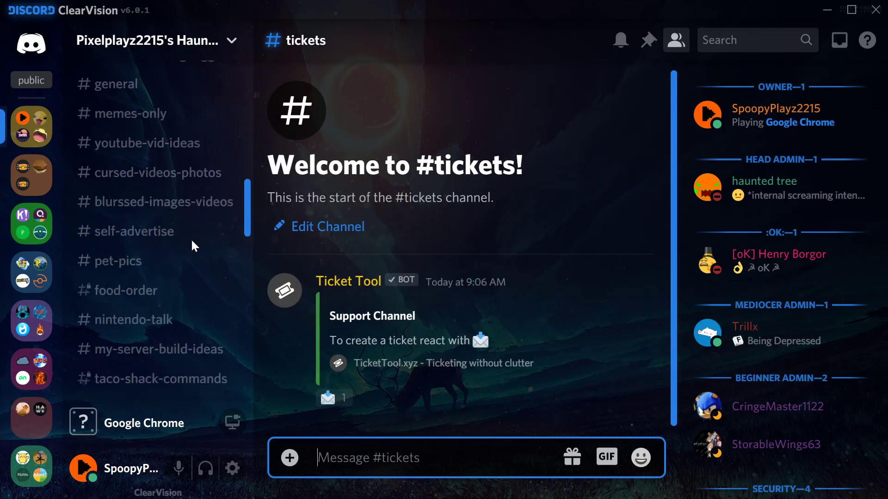
scroll(185, 231, "up", 3)
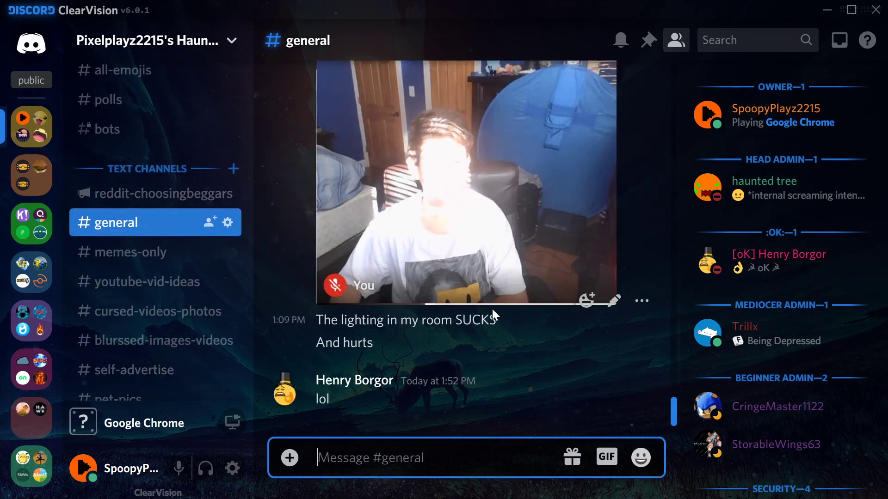
scroll(492, 308, "up", 15)
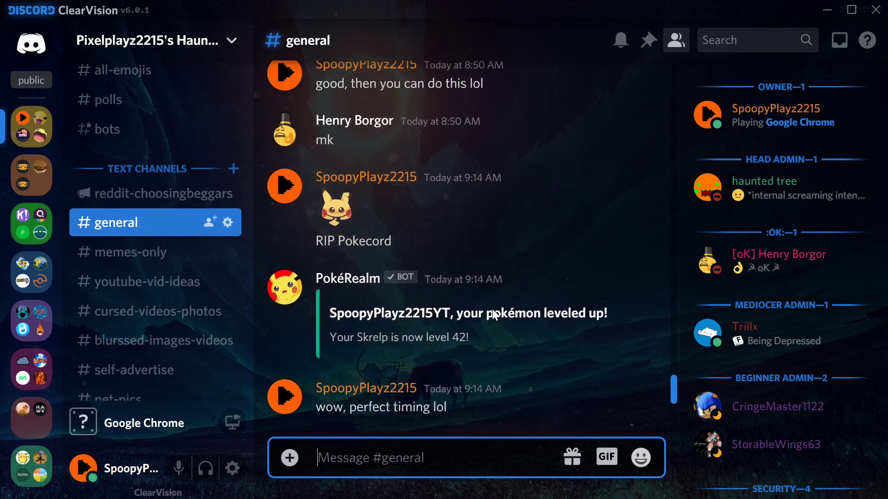